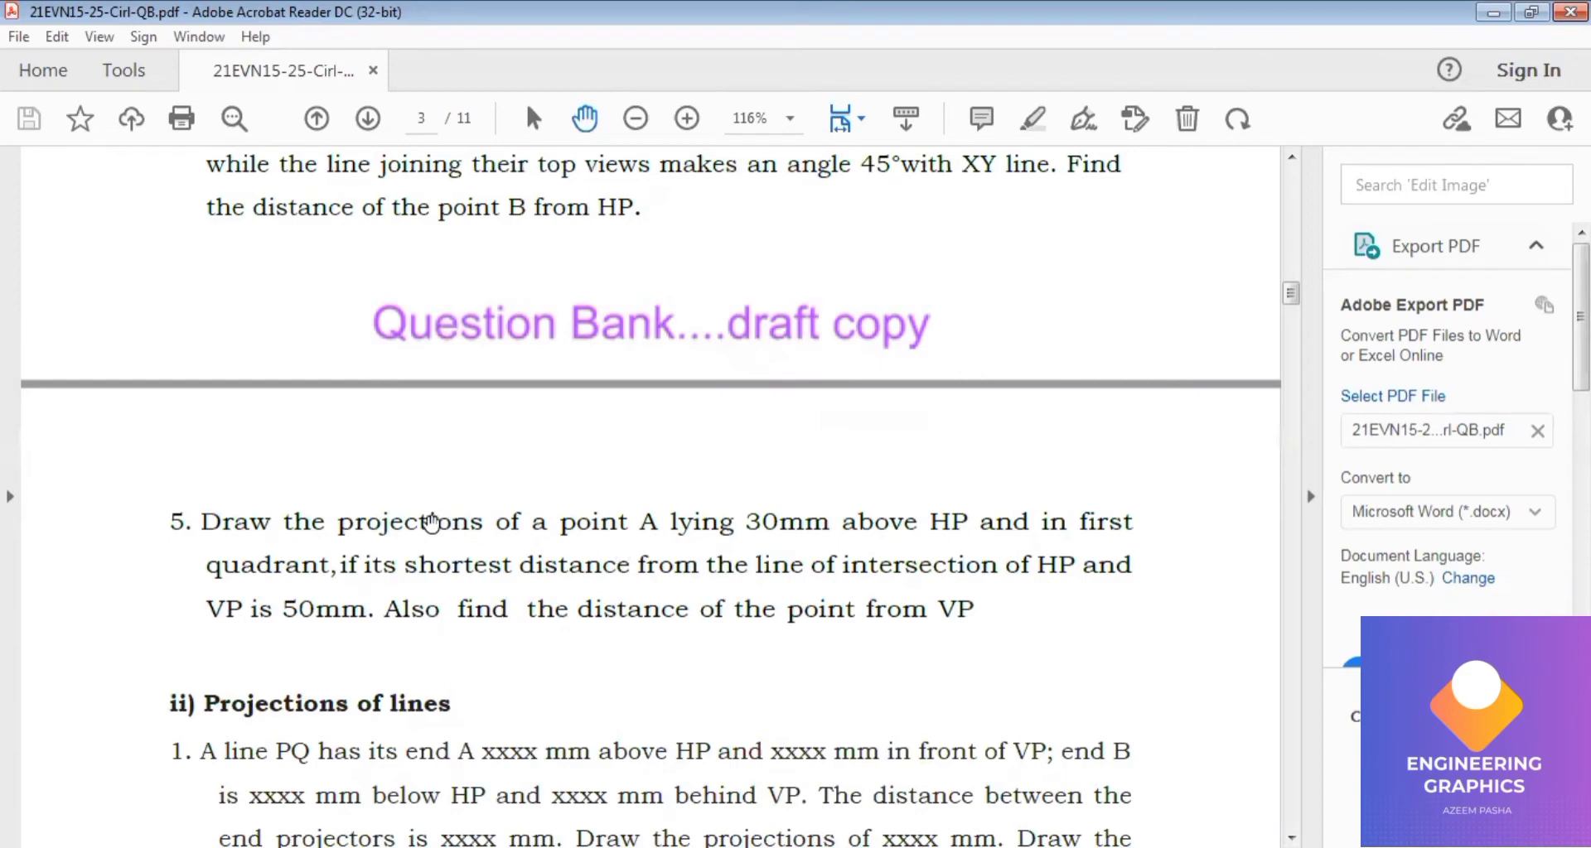
# Draw a 0.25 mm wide horizontal XY line across the sheet
pyautogui.hotkey('alt', 'Tab')
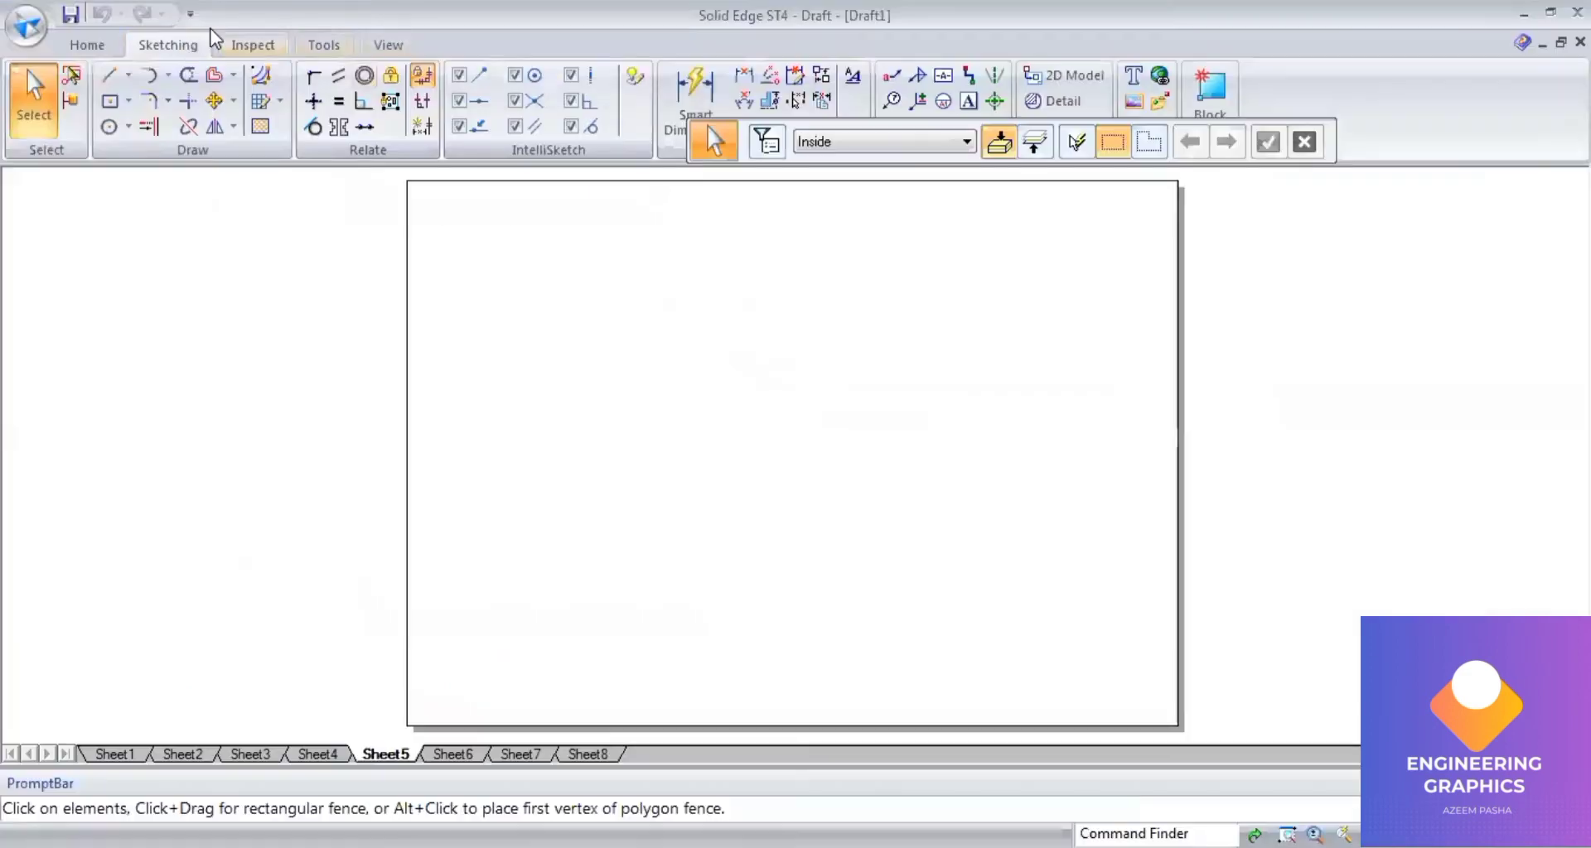
pyautogui.click(110, 77)
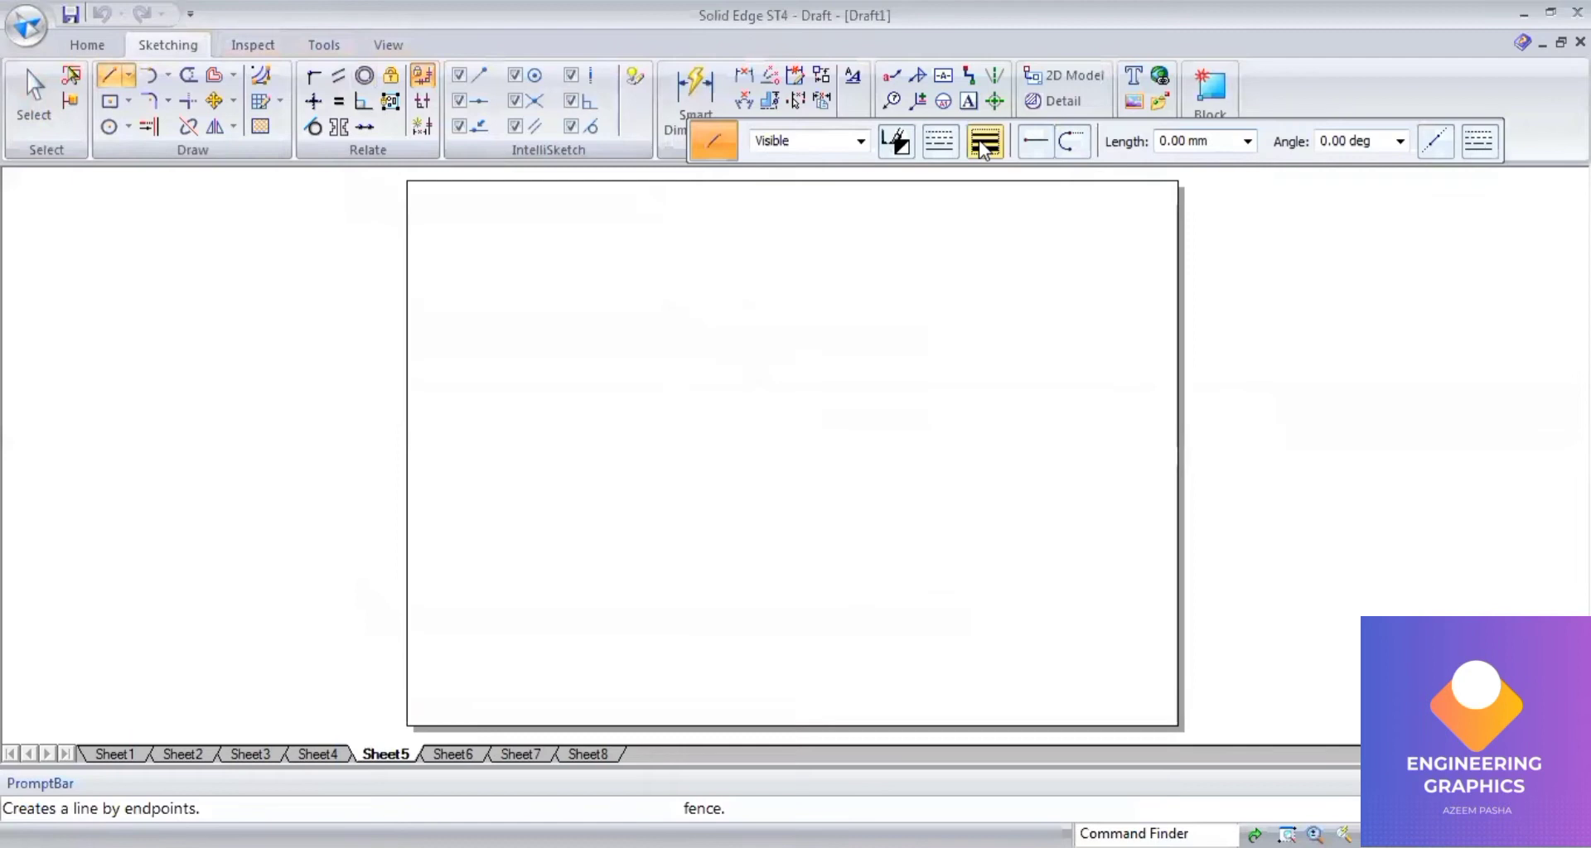
pyautogui.click(983, 141)
pyautogui.click(992, 207)
pyautogui.click(423, 460)
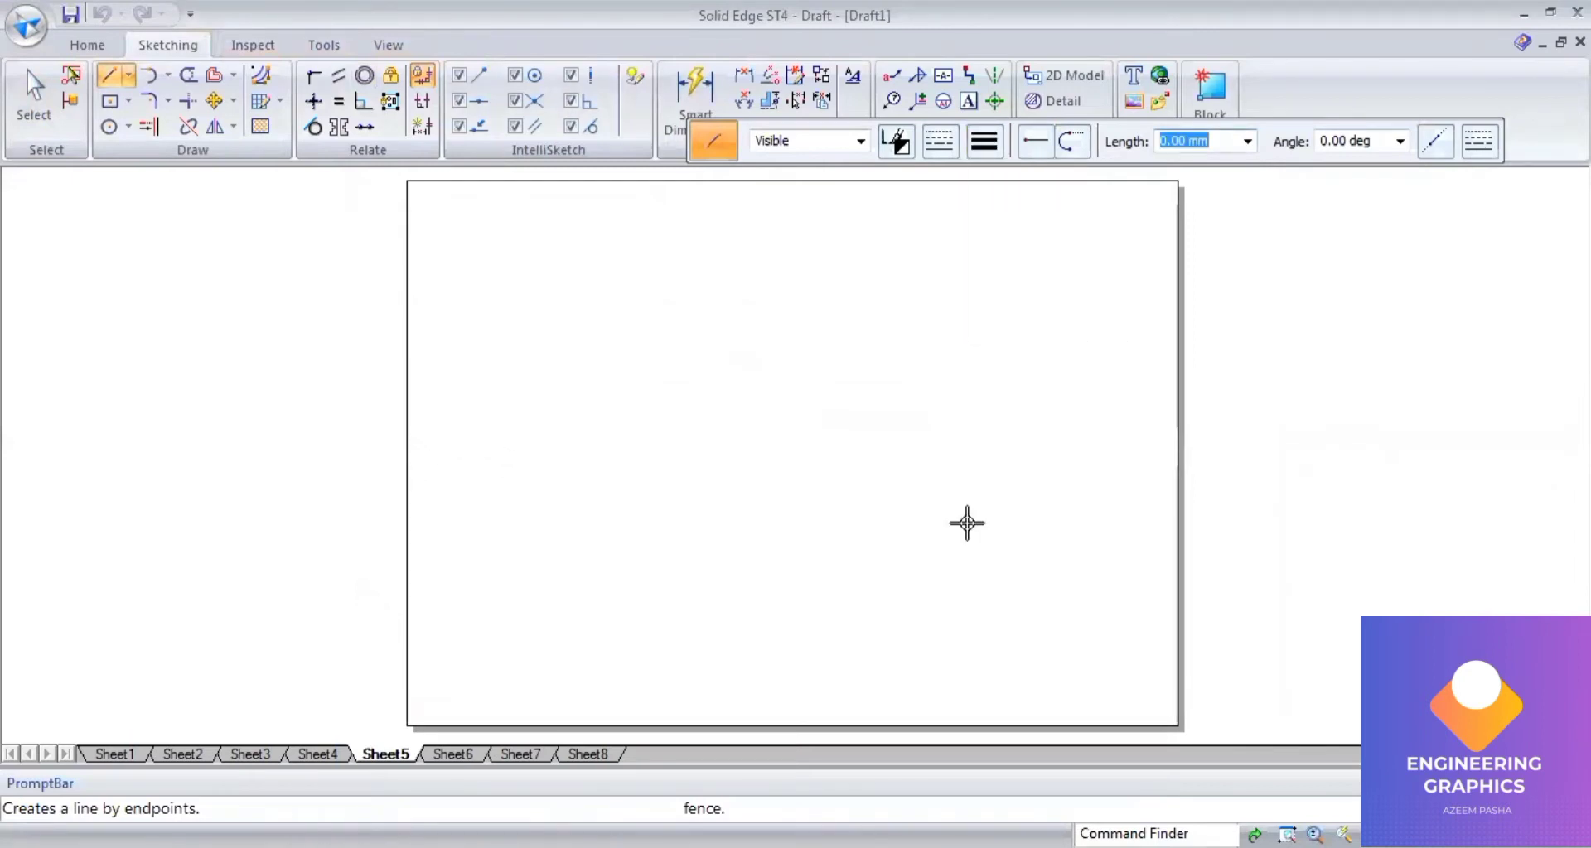
pyautogui.click(1163, 461)
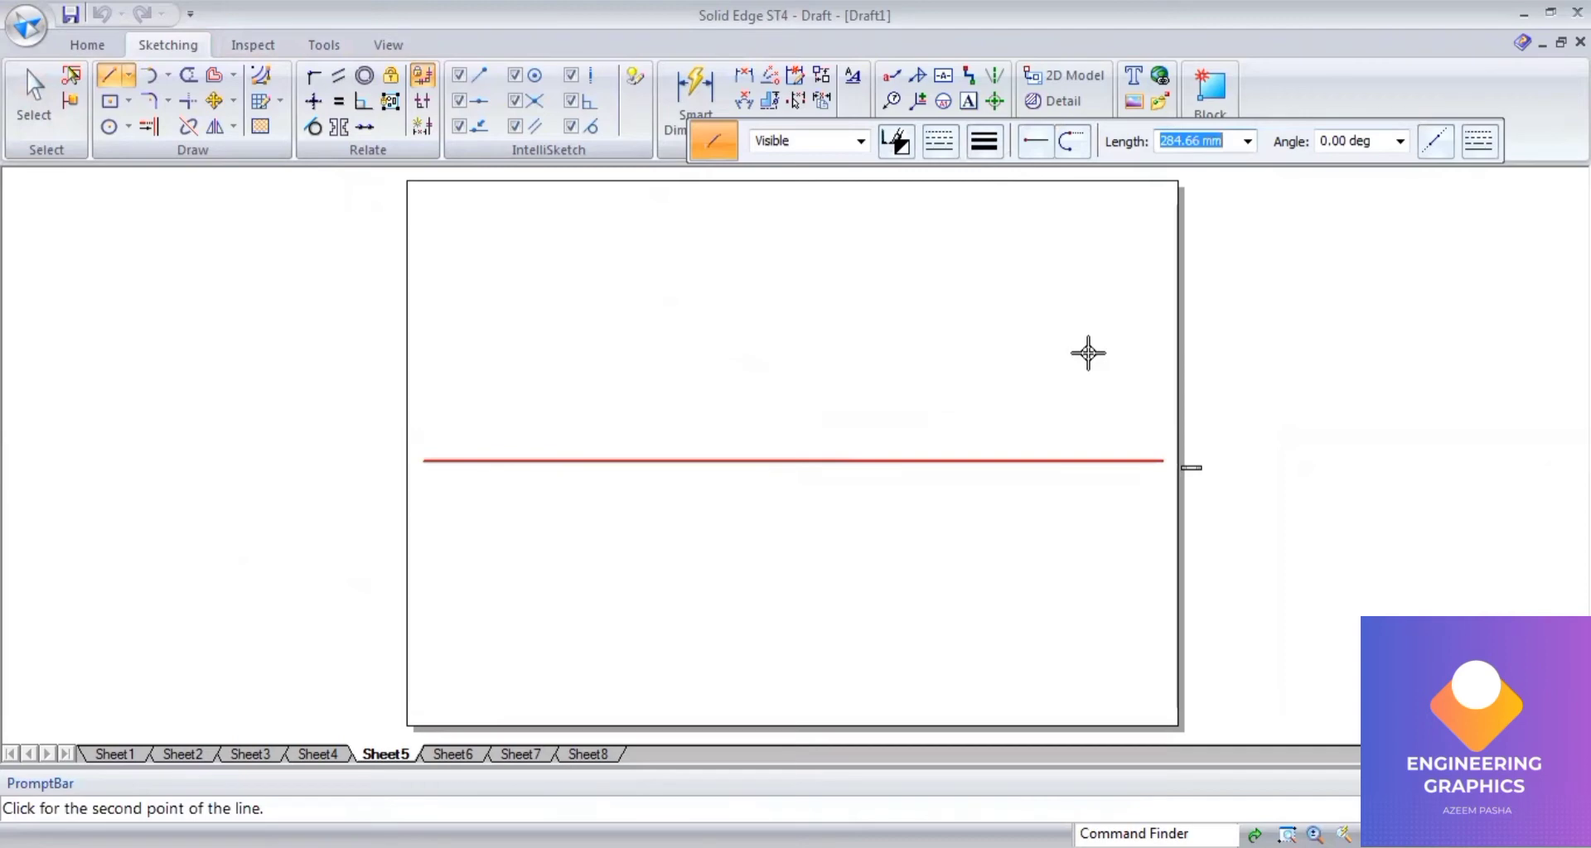
# Label the line's left end x and right end y at text size 5
pyautogui.click(970, 102)
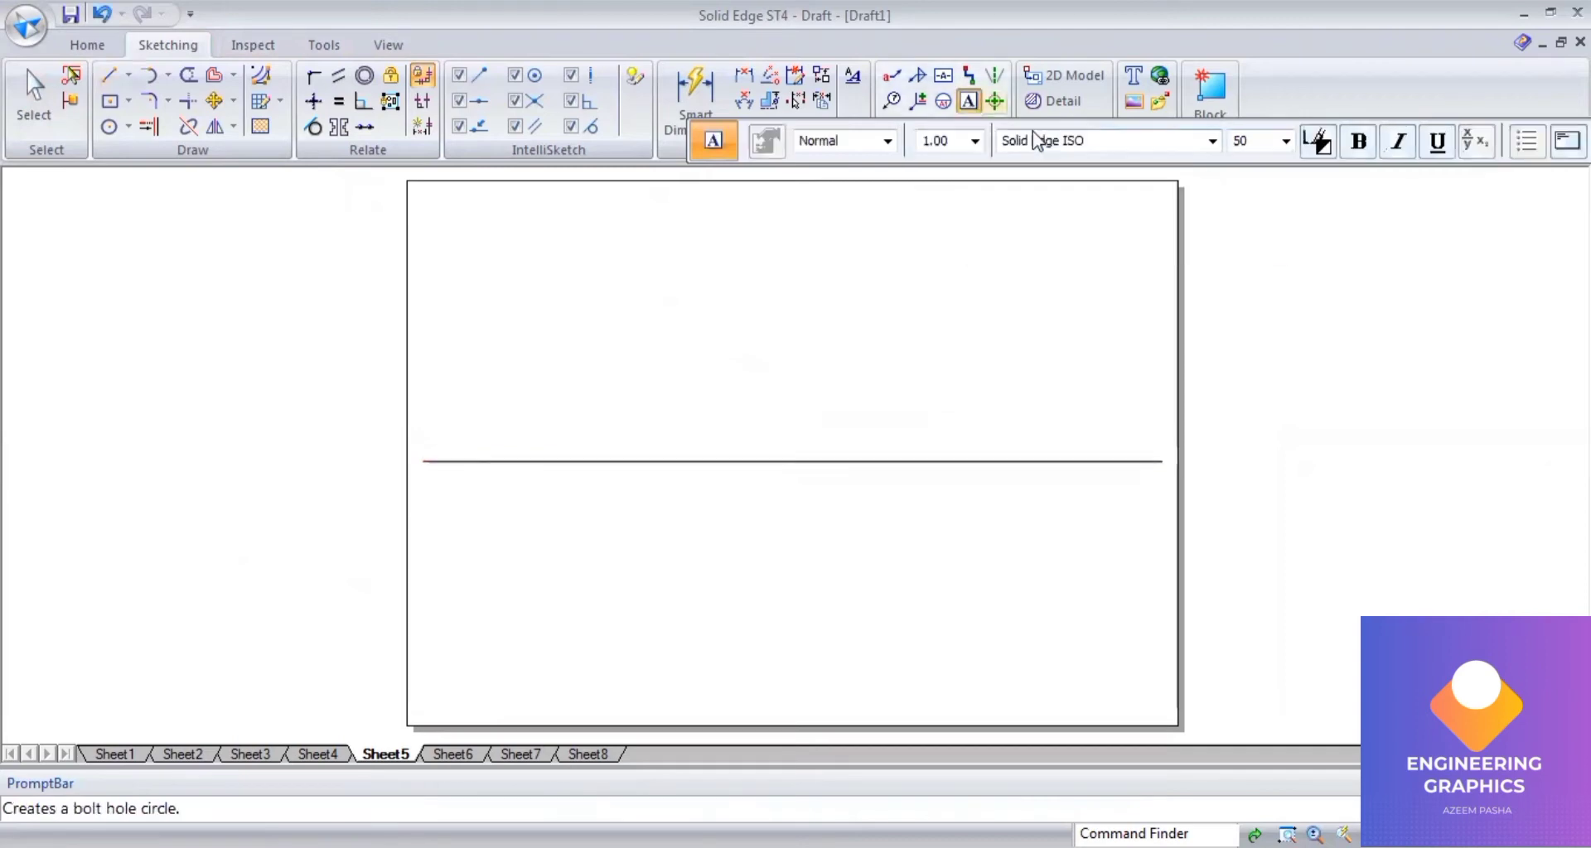
pyautogui.click(1263, 147)
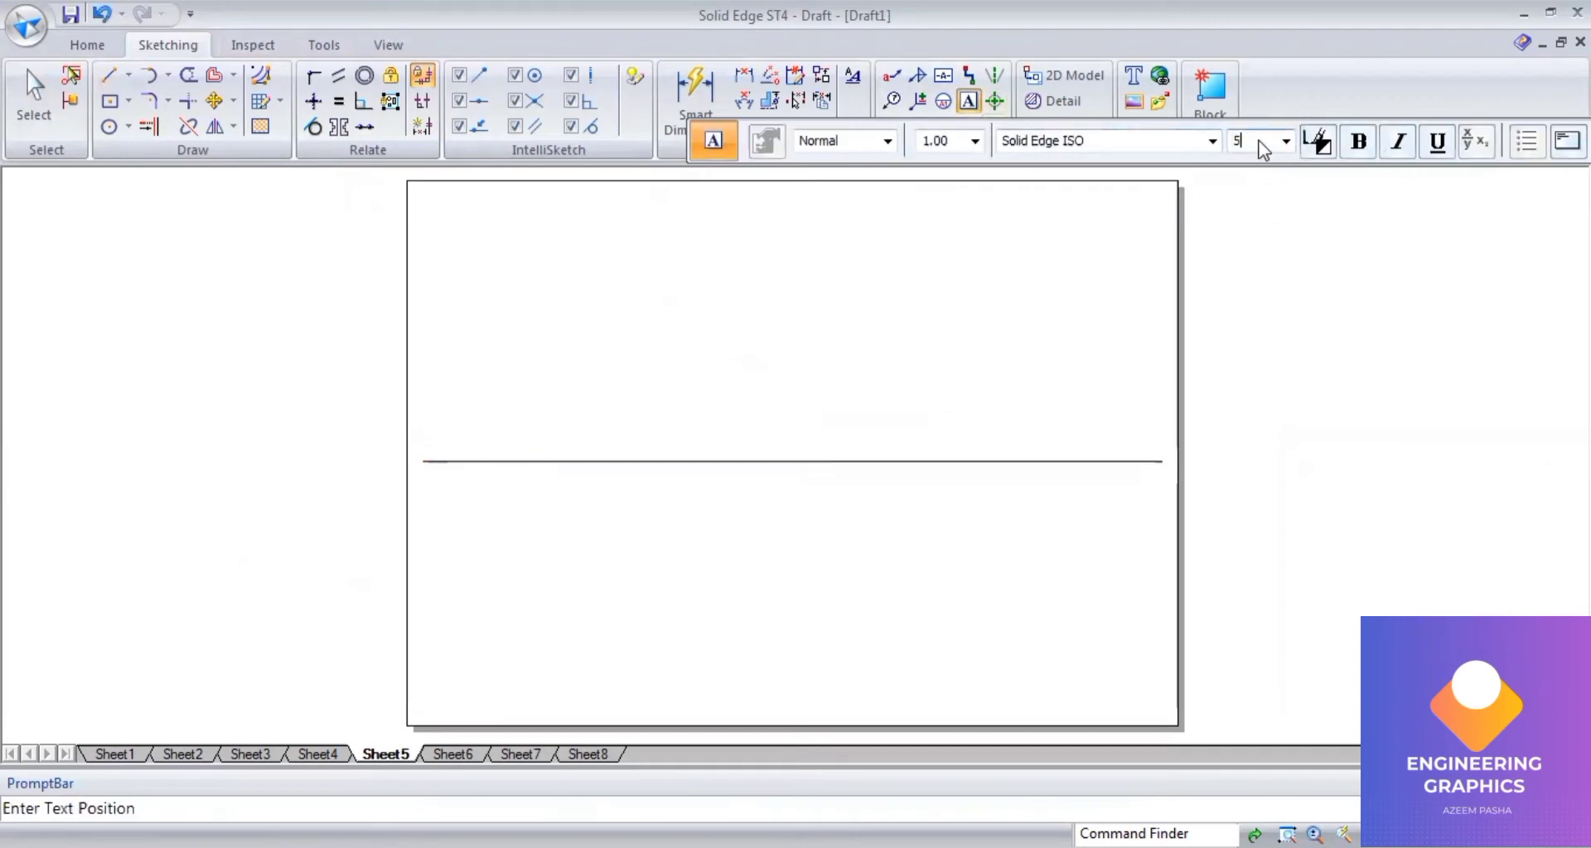
pyautogui.click(410, 470)
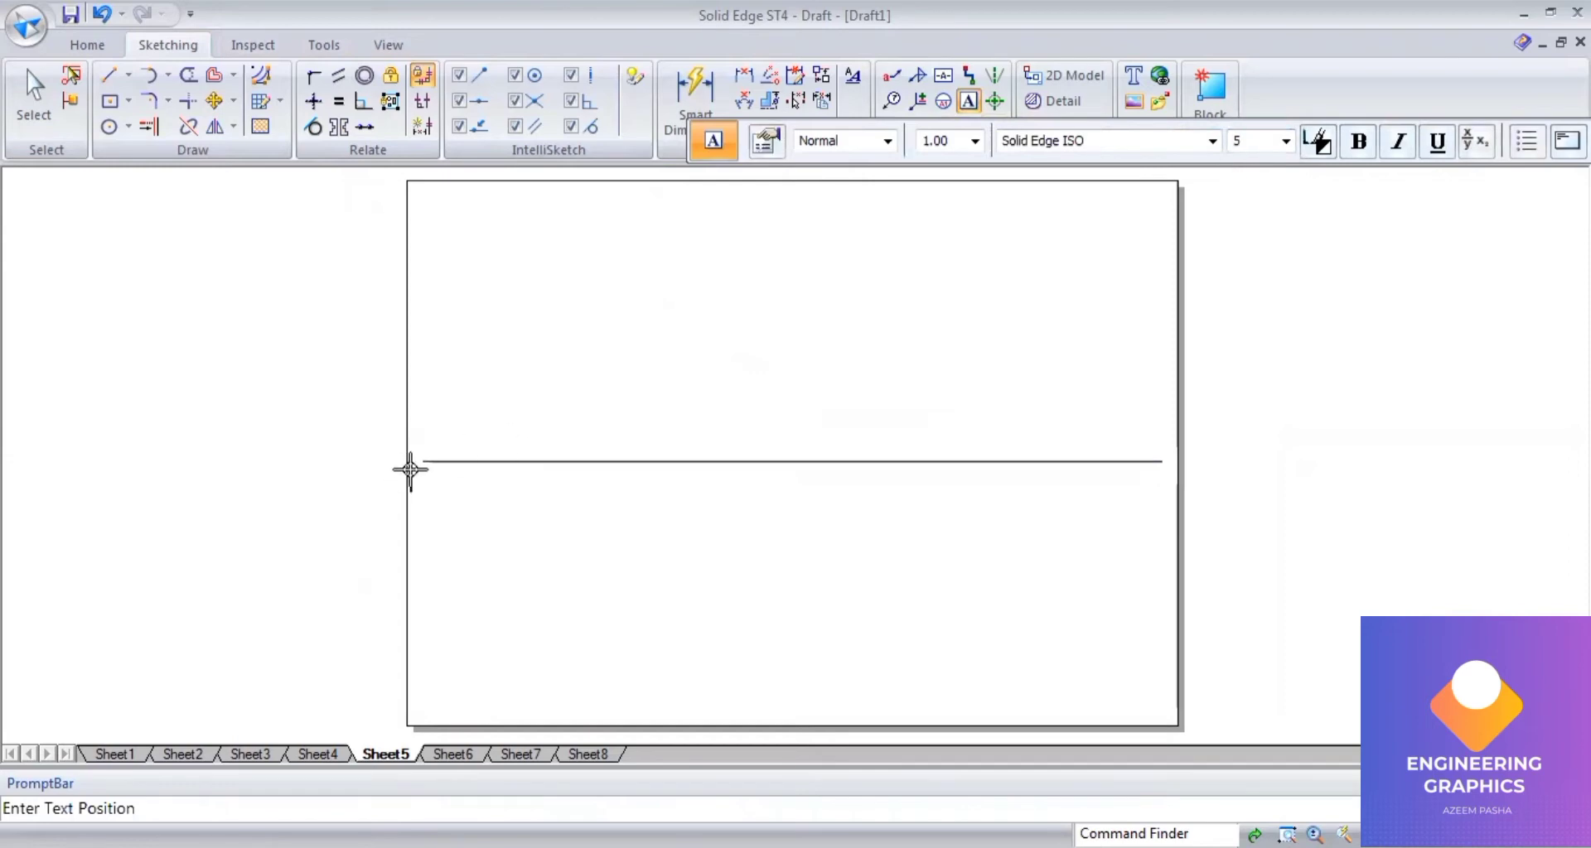
pyautogui.click(1165, 470)
pyautogui.write('y')
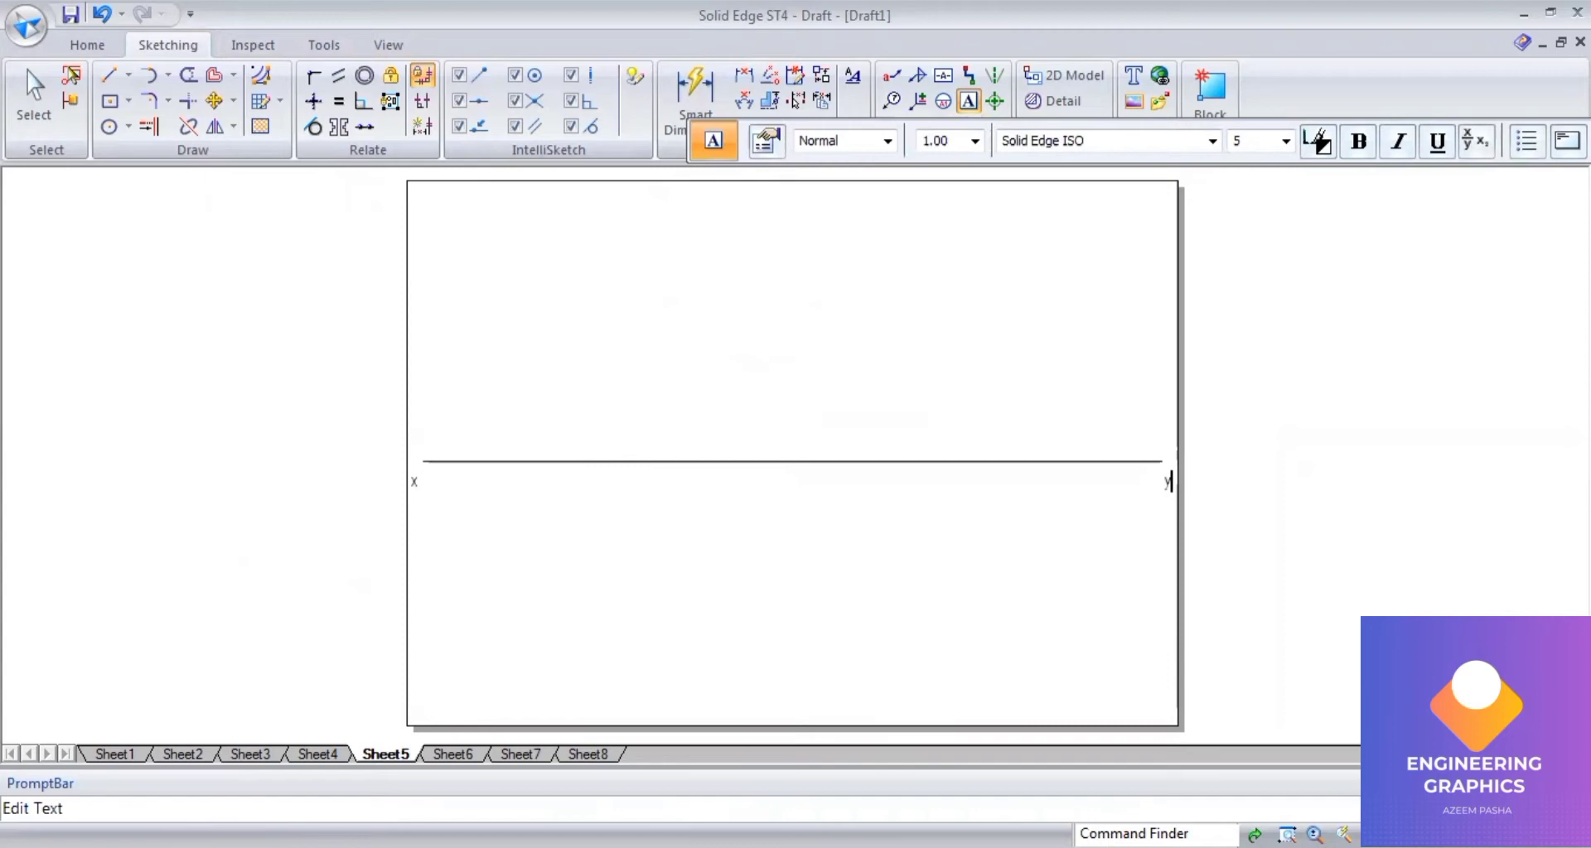
pyautogui.hotkey('alt', 'Tab')
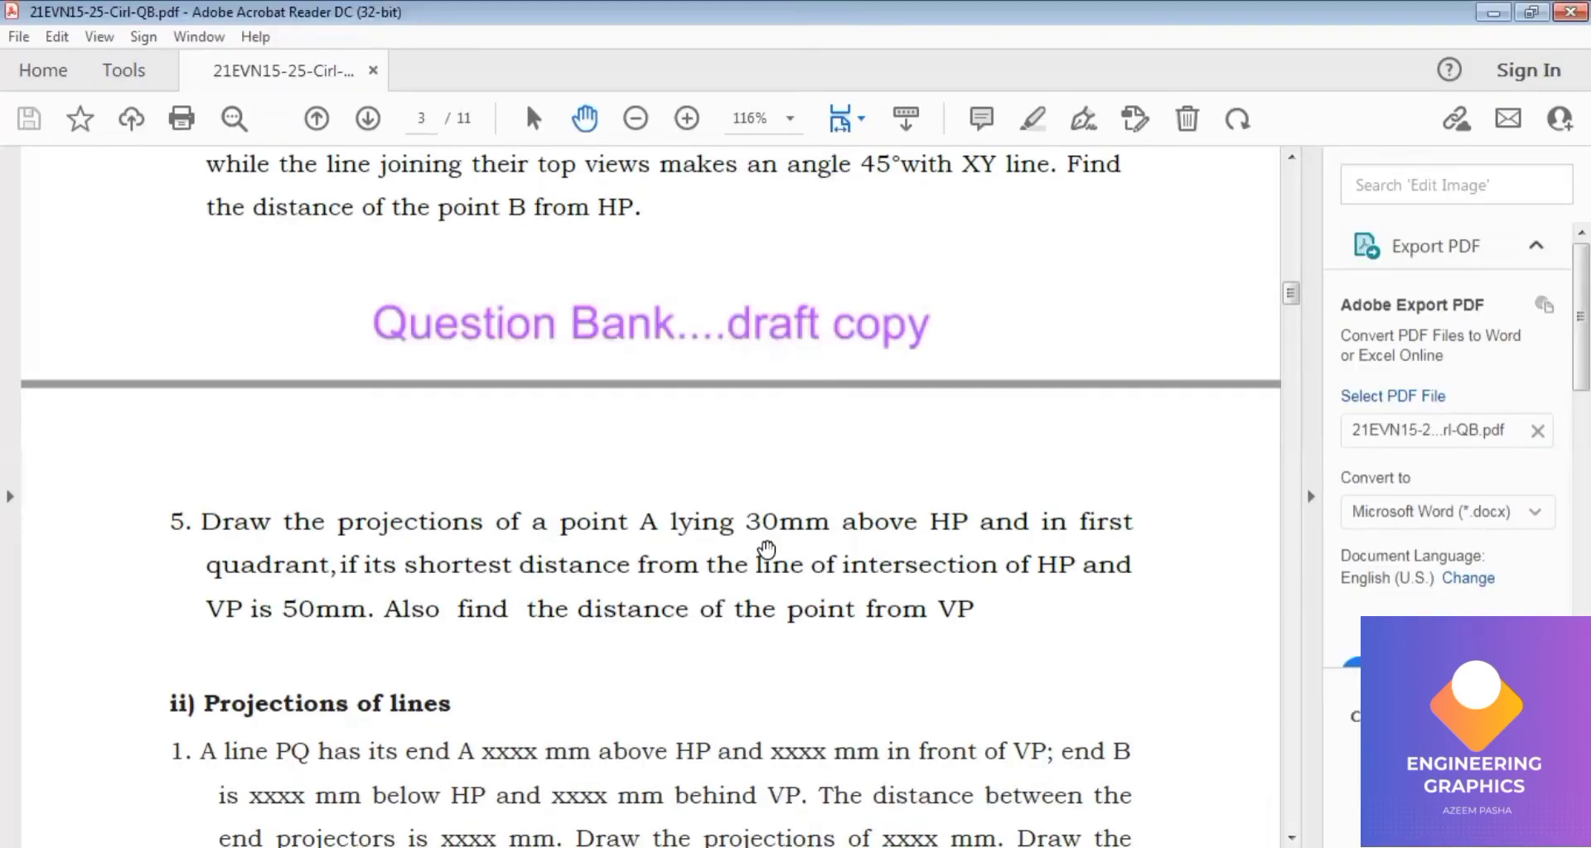
pyautogui.hotkey('alt', 'Tab')
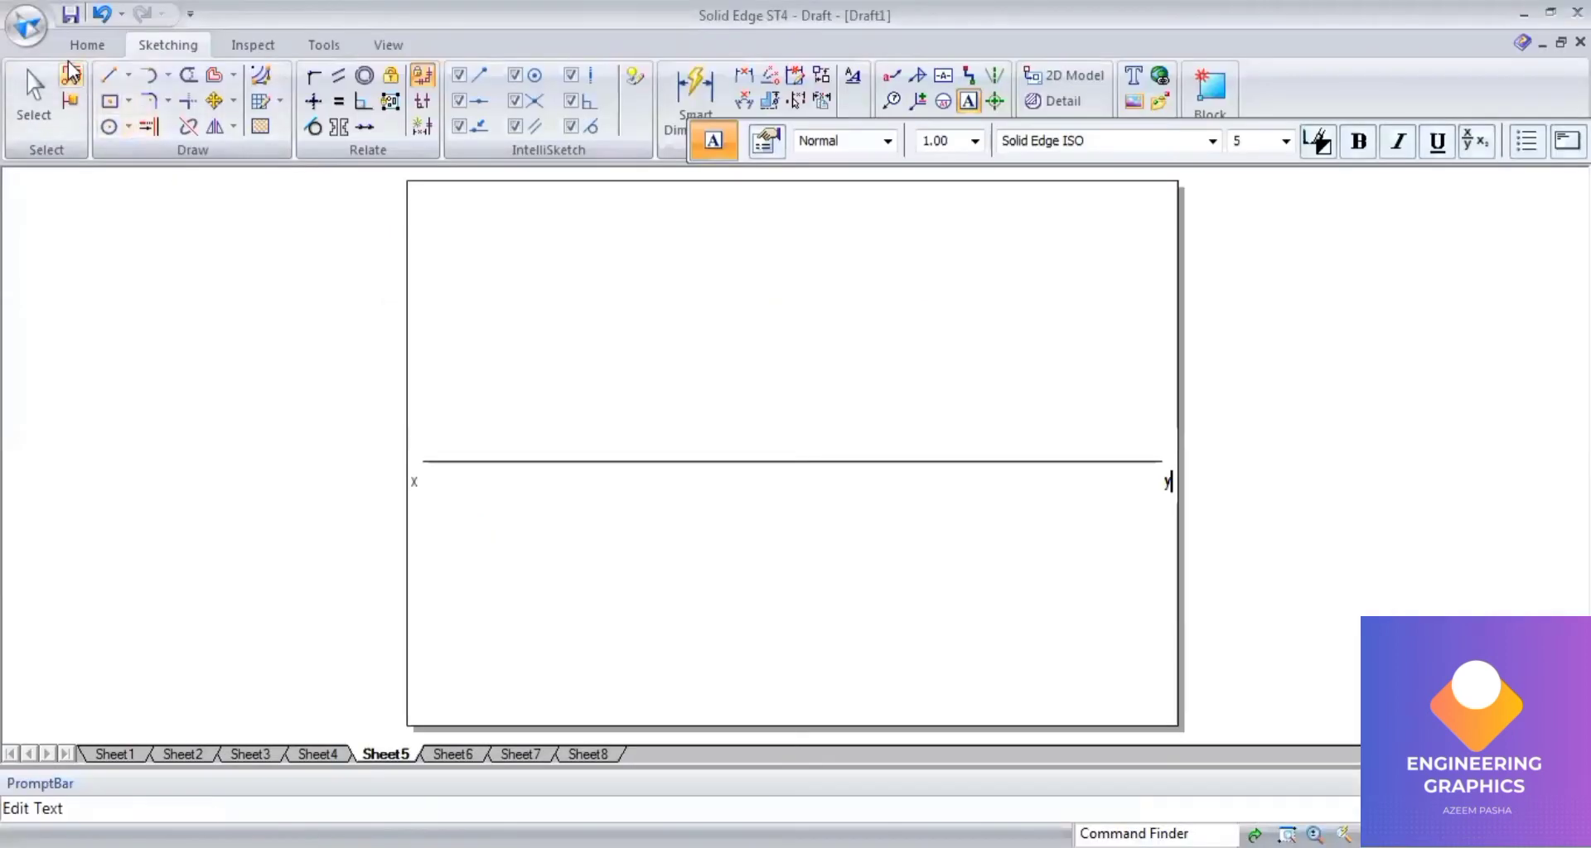
# Draw a 0.13 mm vertical line, 30 mm long at 90°, up from the XY line
pyautogui.click(103, 85)
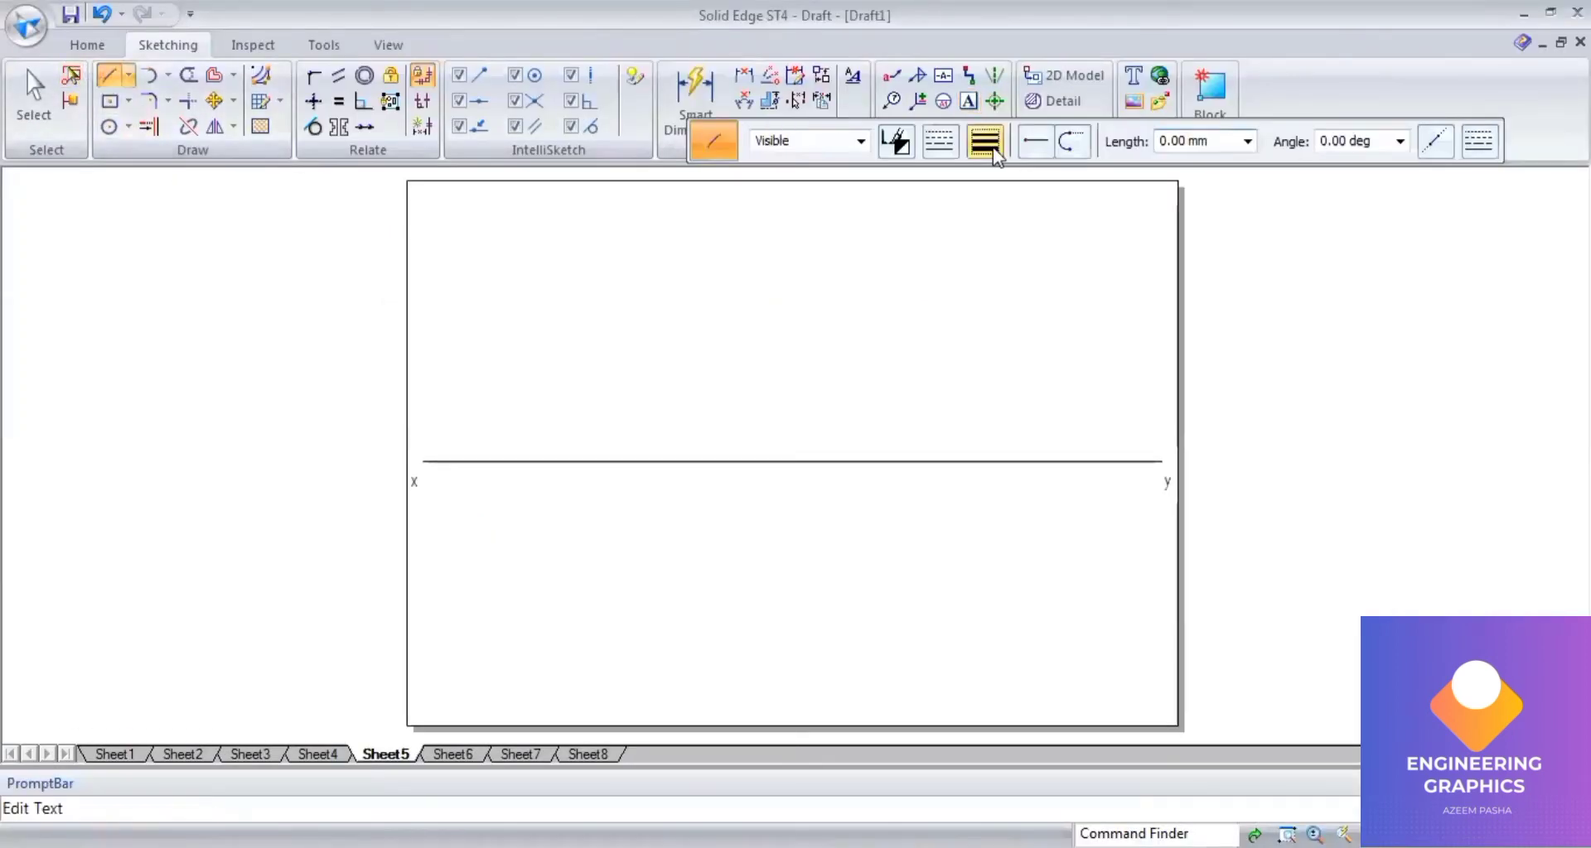
pyautogui.click(984, 141)
pyautogui.click(991, 172)
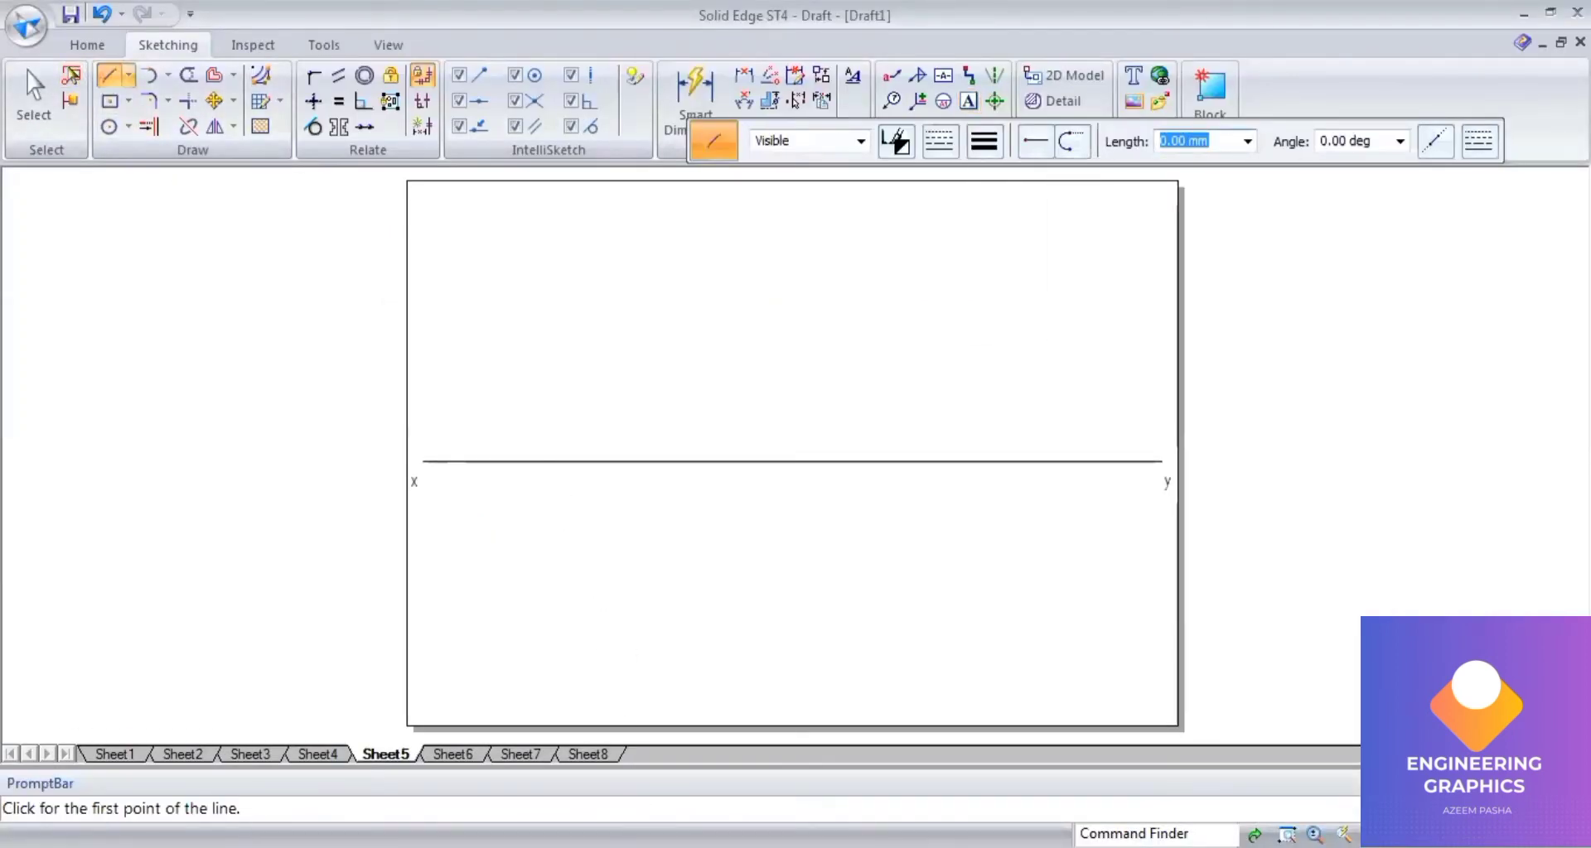
pyautogui.hotkey('alt', 'Tab')
pyautogui.hotkey('alt', 'Tab')
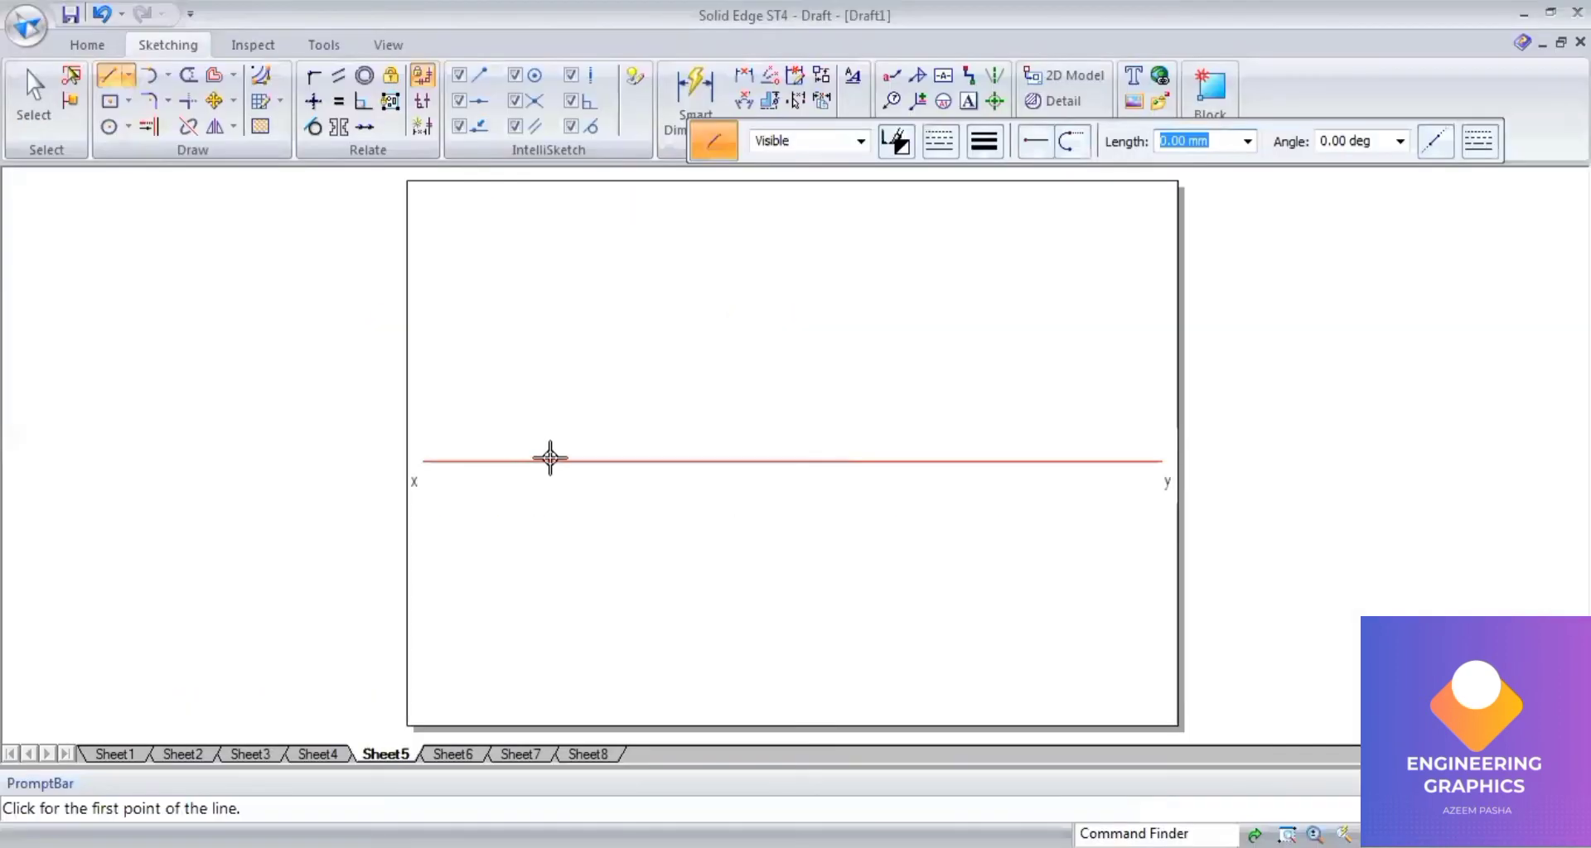
pyautogui.click(550, 460)
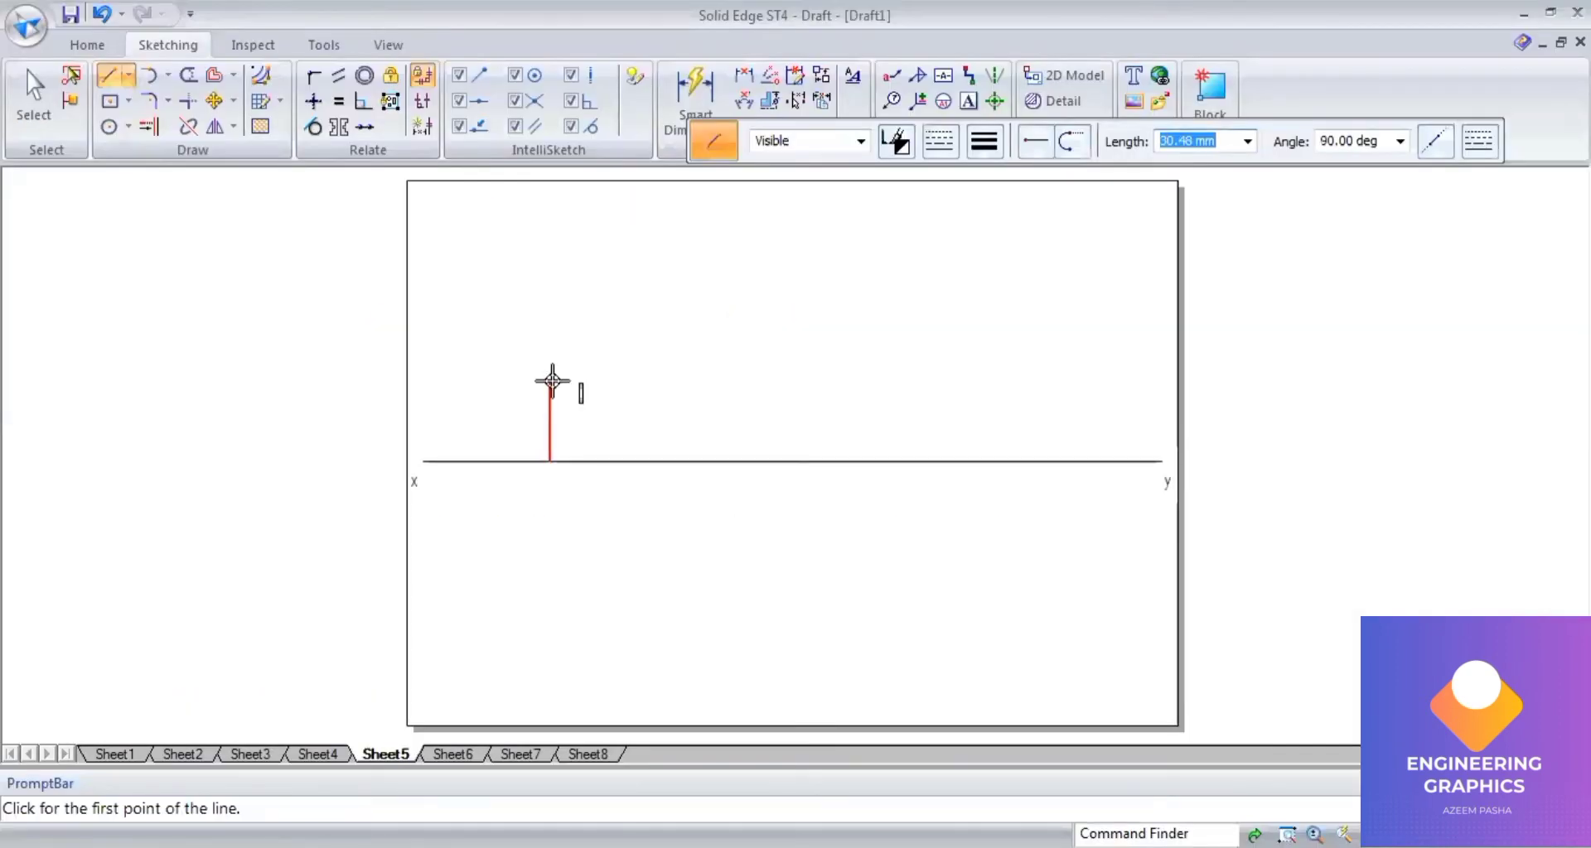
pyautogui.write('30')
pyautogui.press('Tab')
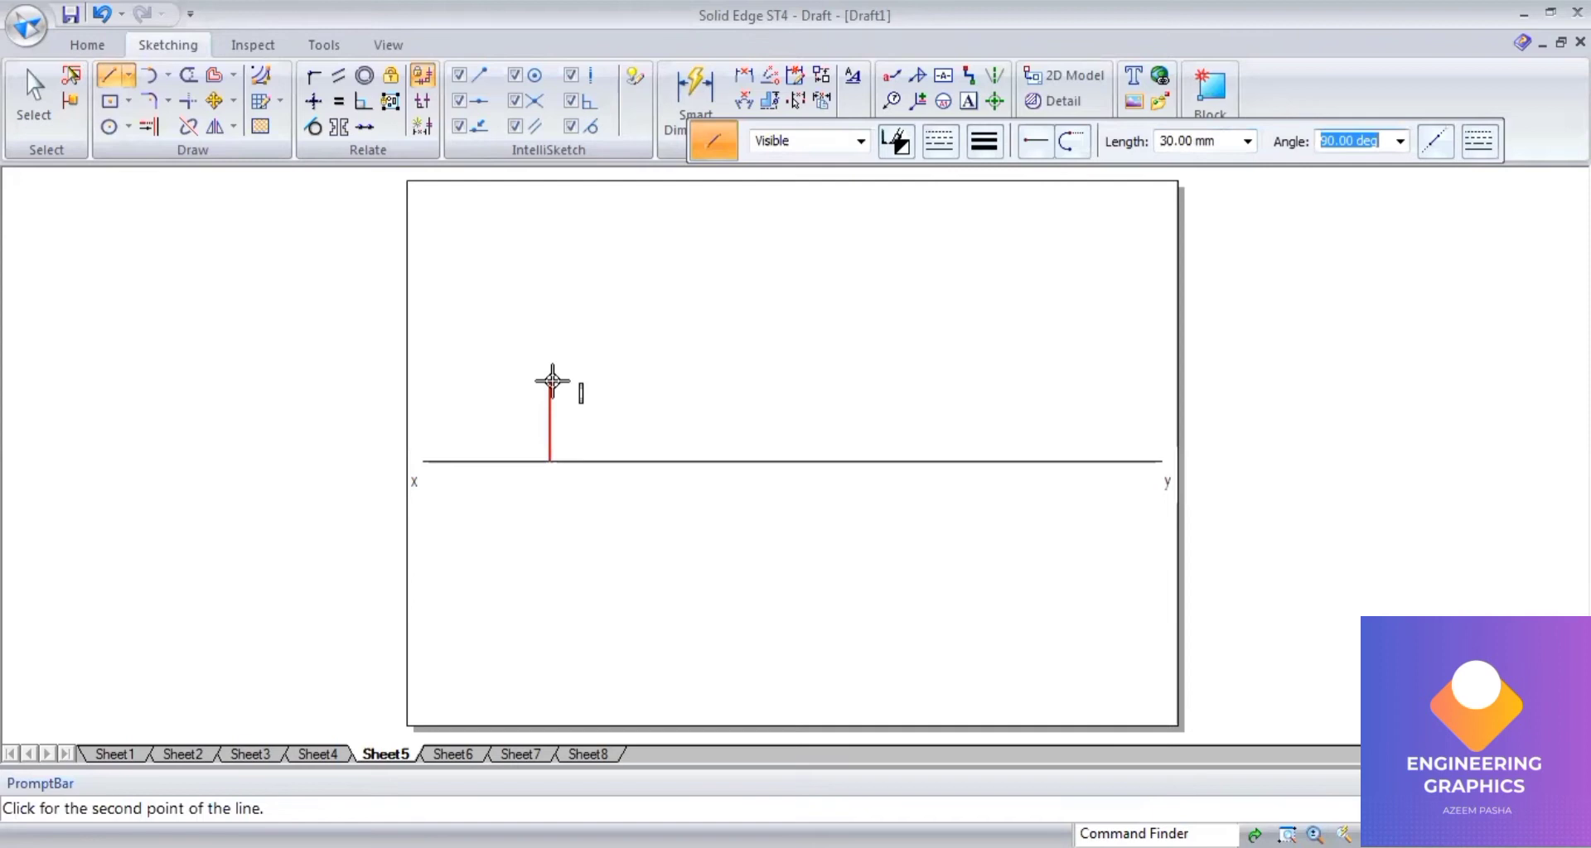
pyautogui.press('Return')
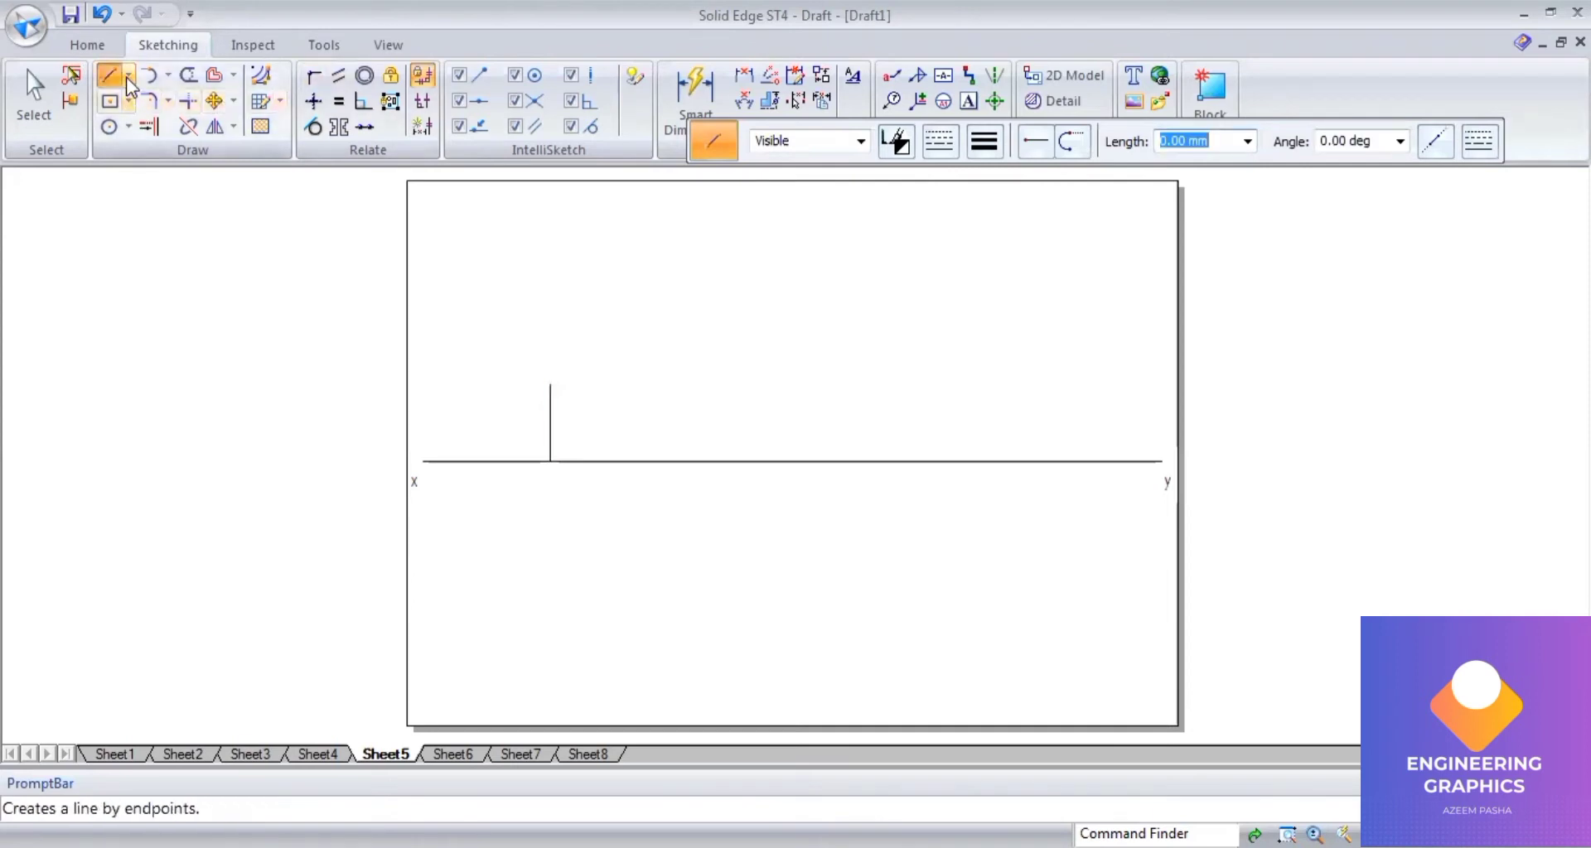
# Dimension the vertical line as 30
pyautogui.click(983, 141)
pyautogui.click(1001, 294)
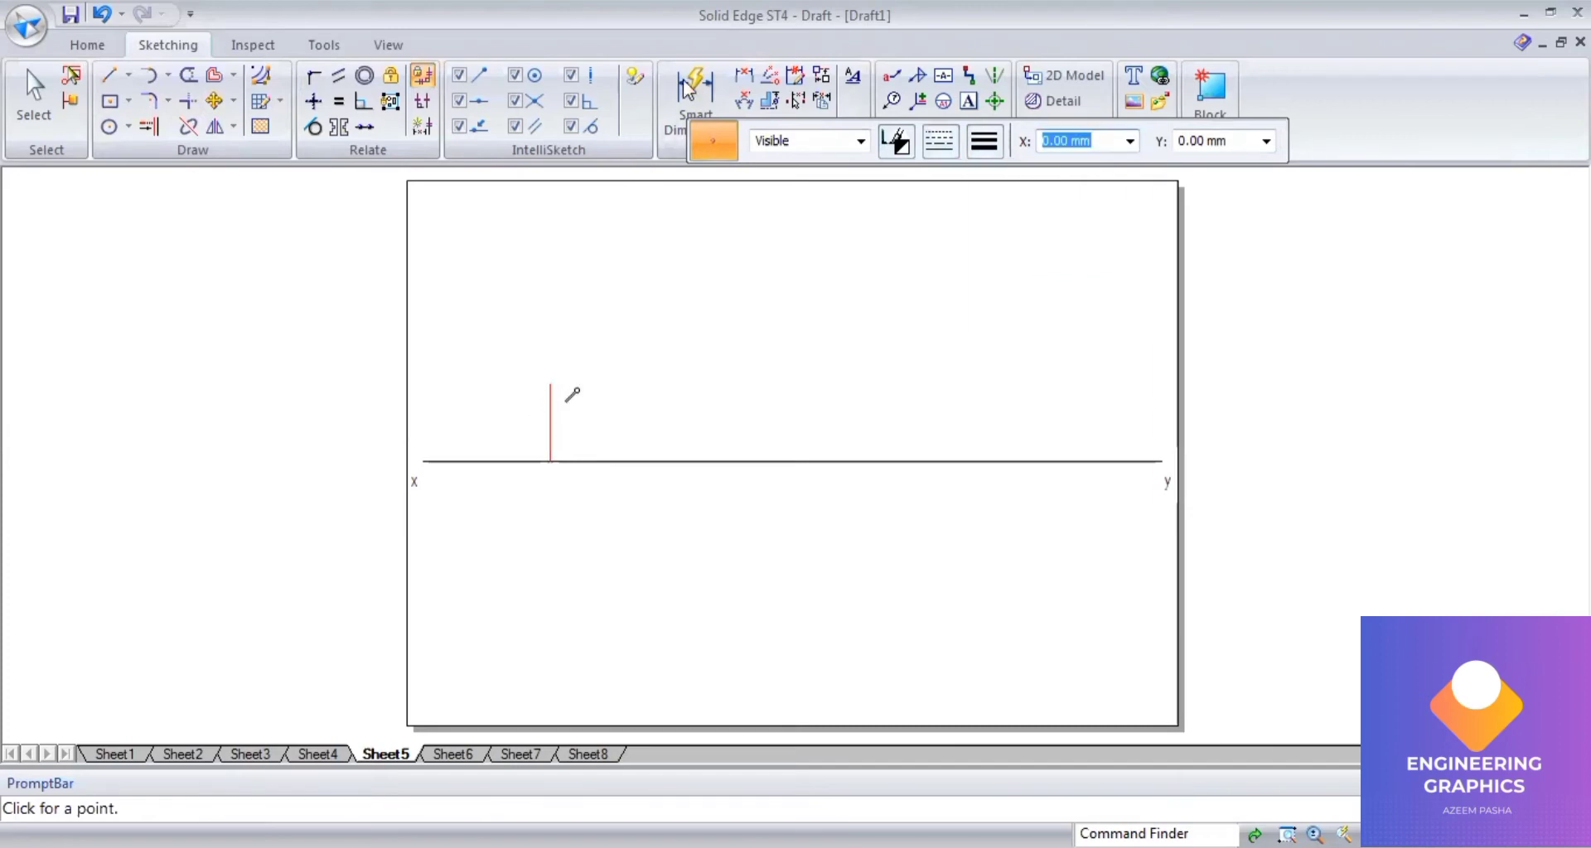
pyautogui.press('d')
pyautogui.click(550, 410)
pyautogui.click(496, 405)
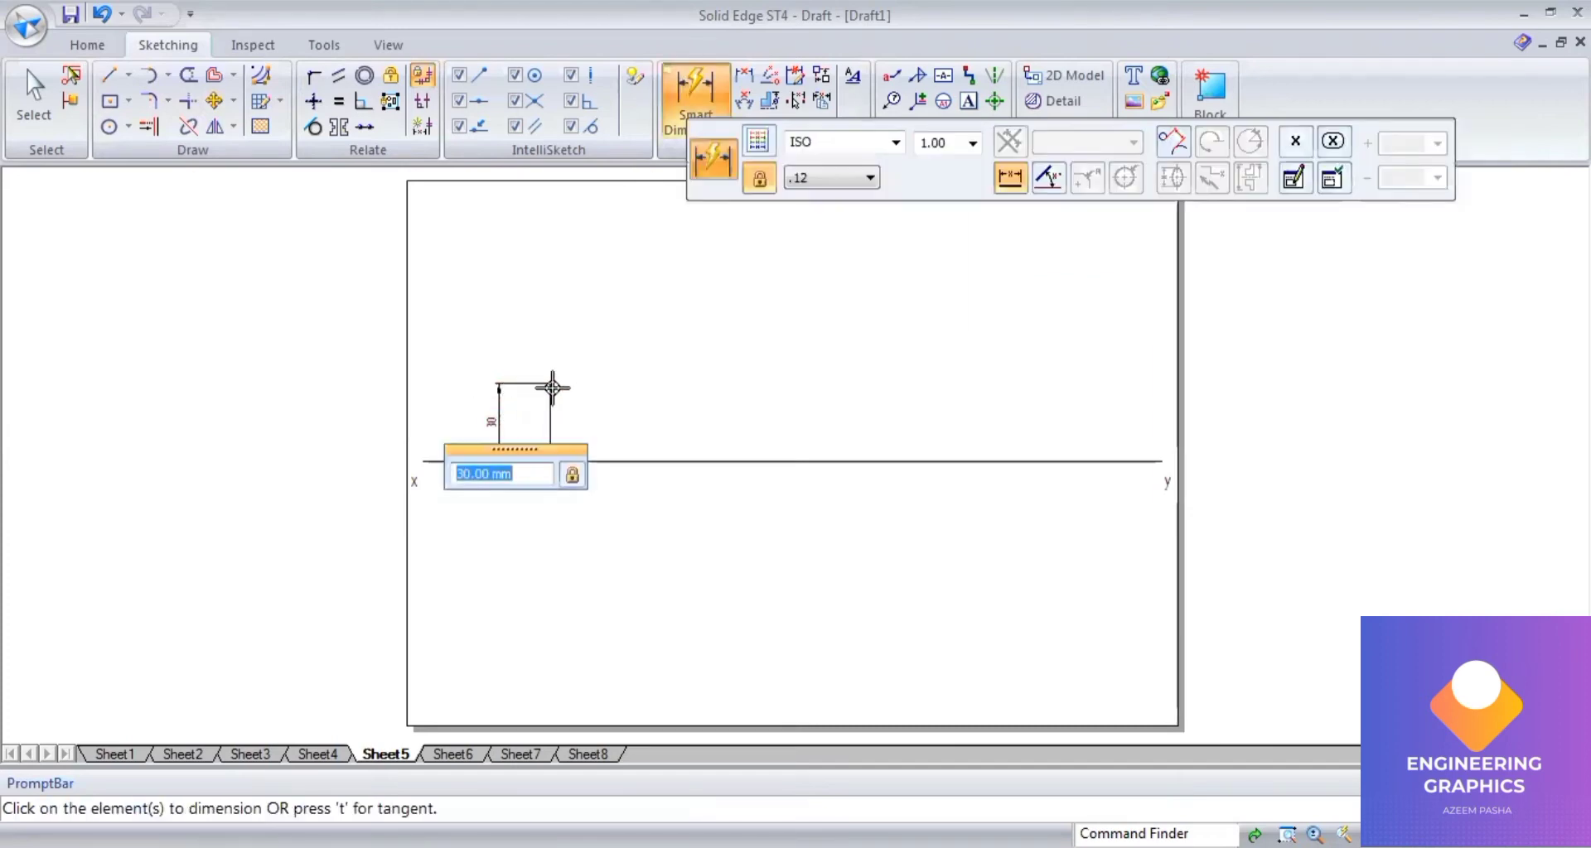
pyautogui.scroll(2, 550, 384)
pyautogui.click(968, 100)
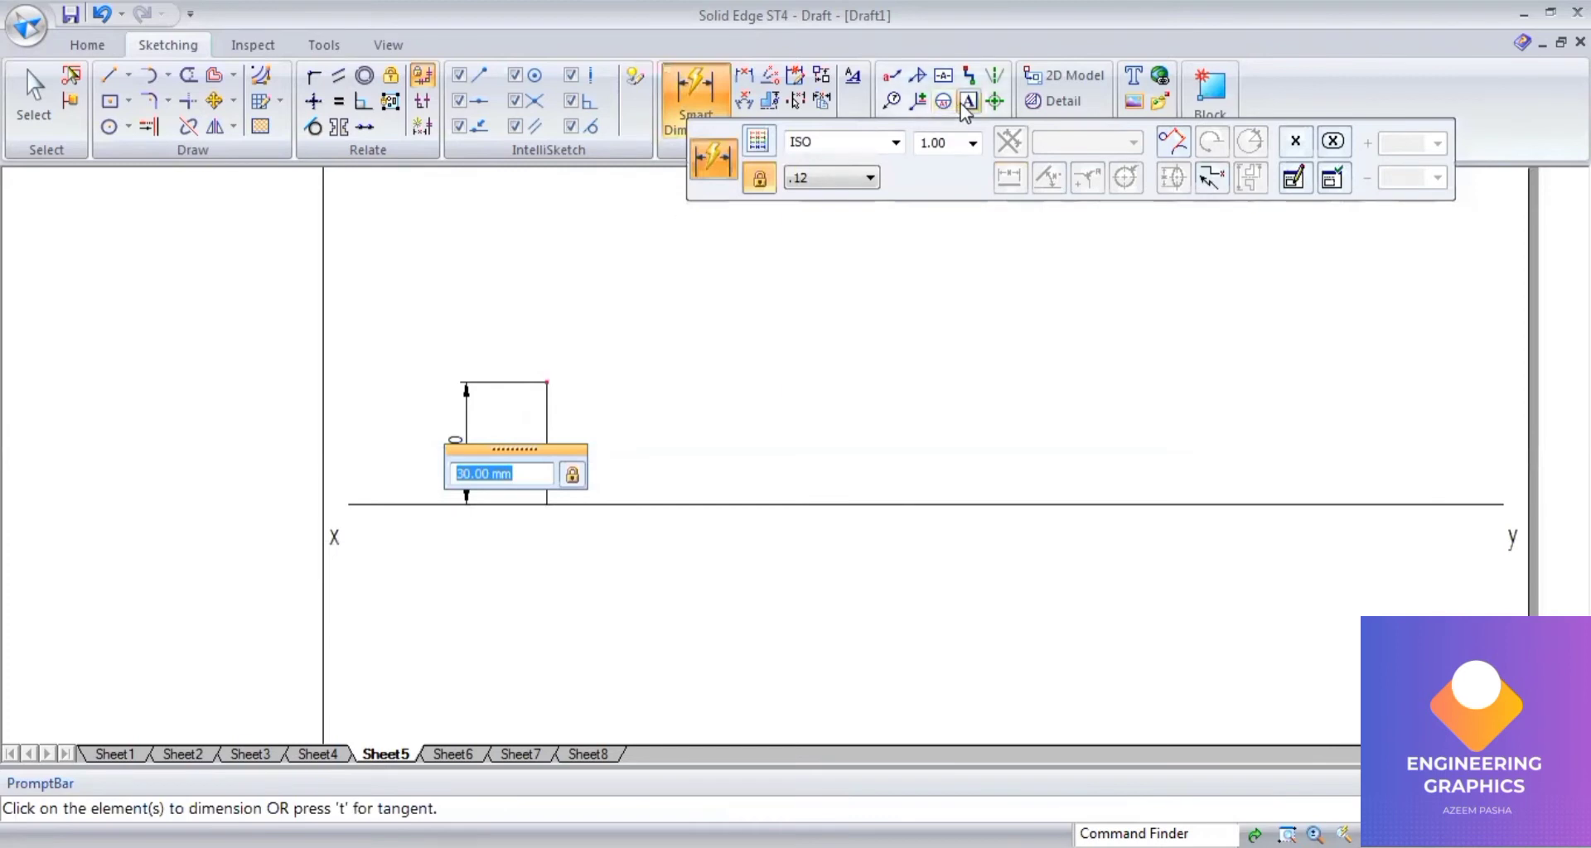
# Label the XY line VP and HP, and mark a' atop the 30 mm line
pyautogui.click(384, 474)
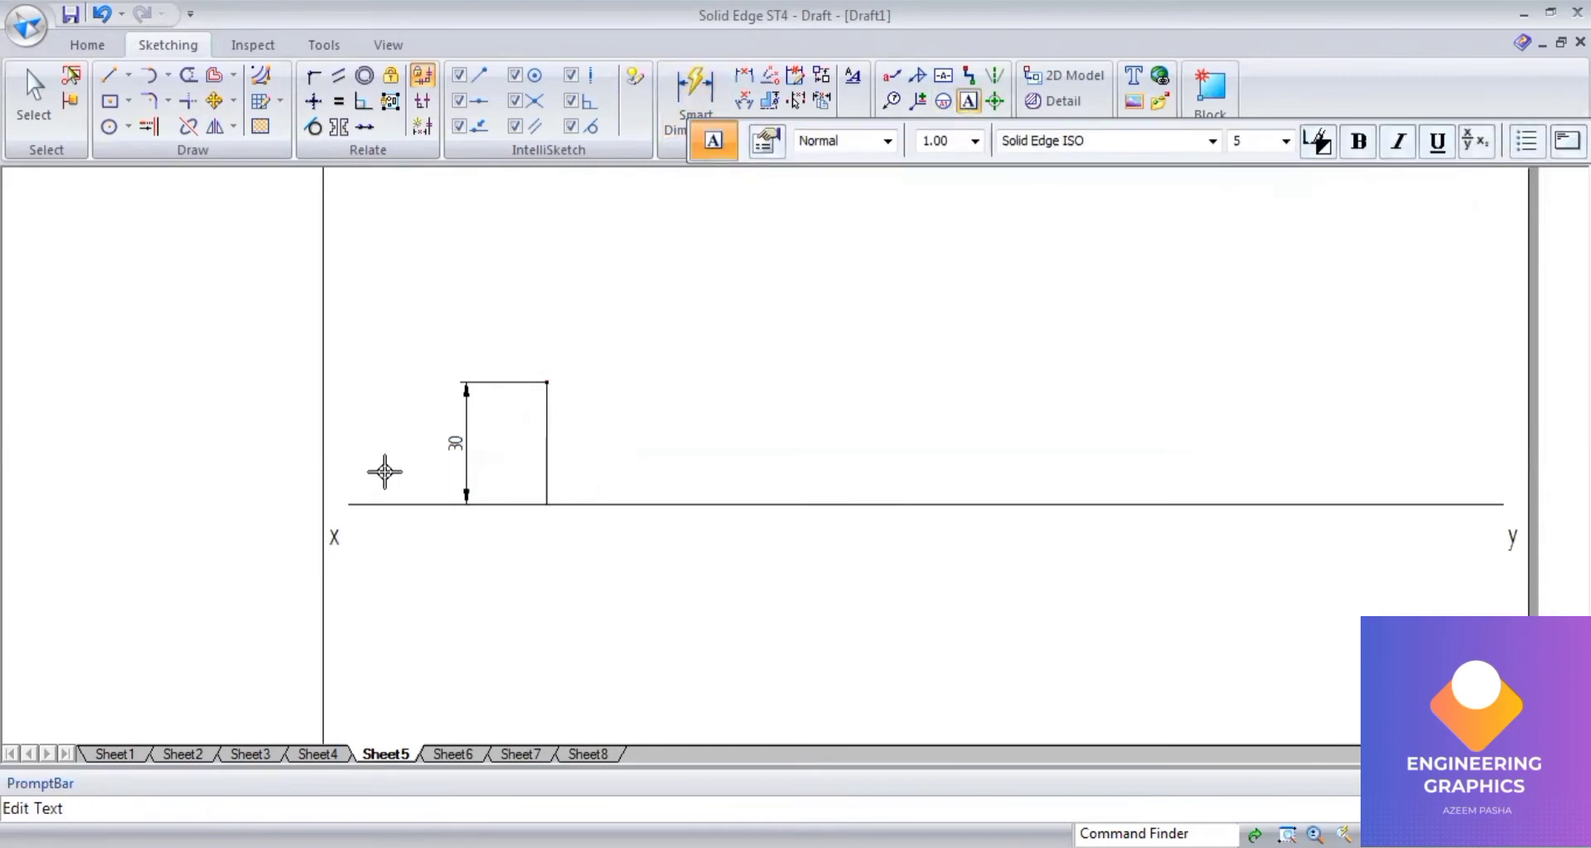
pyautogui.write('VP')
pyautogui.write('hp')
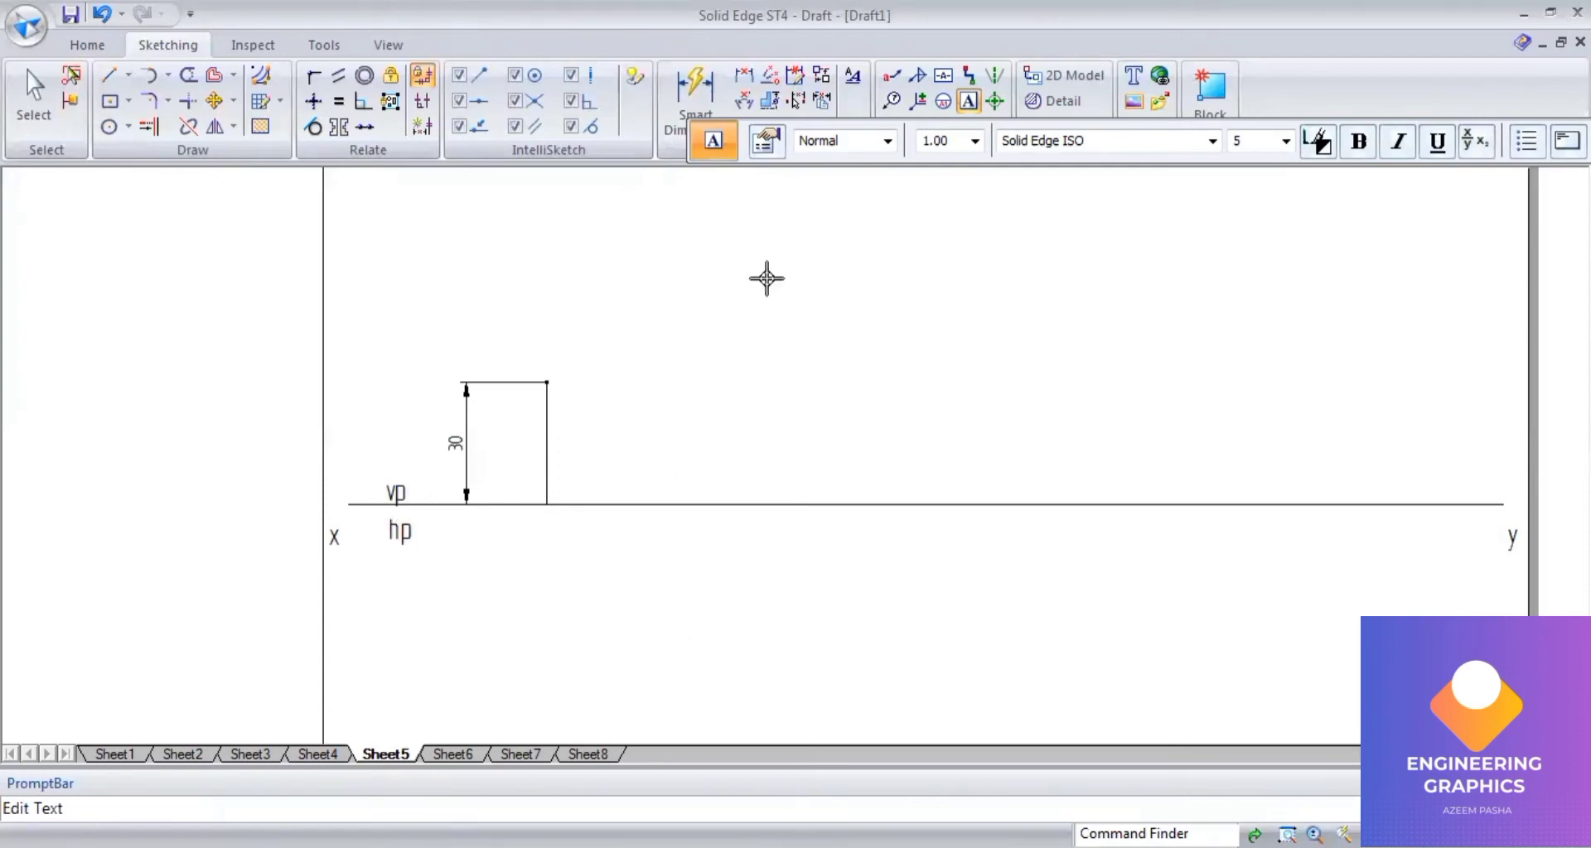
pyautogui.click(968, 102)
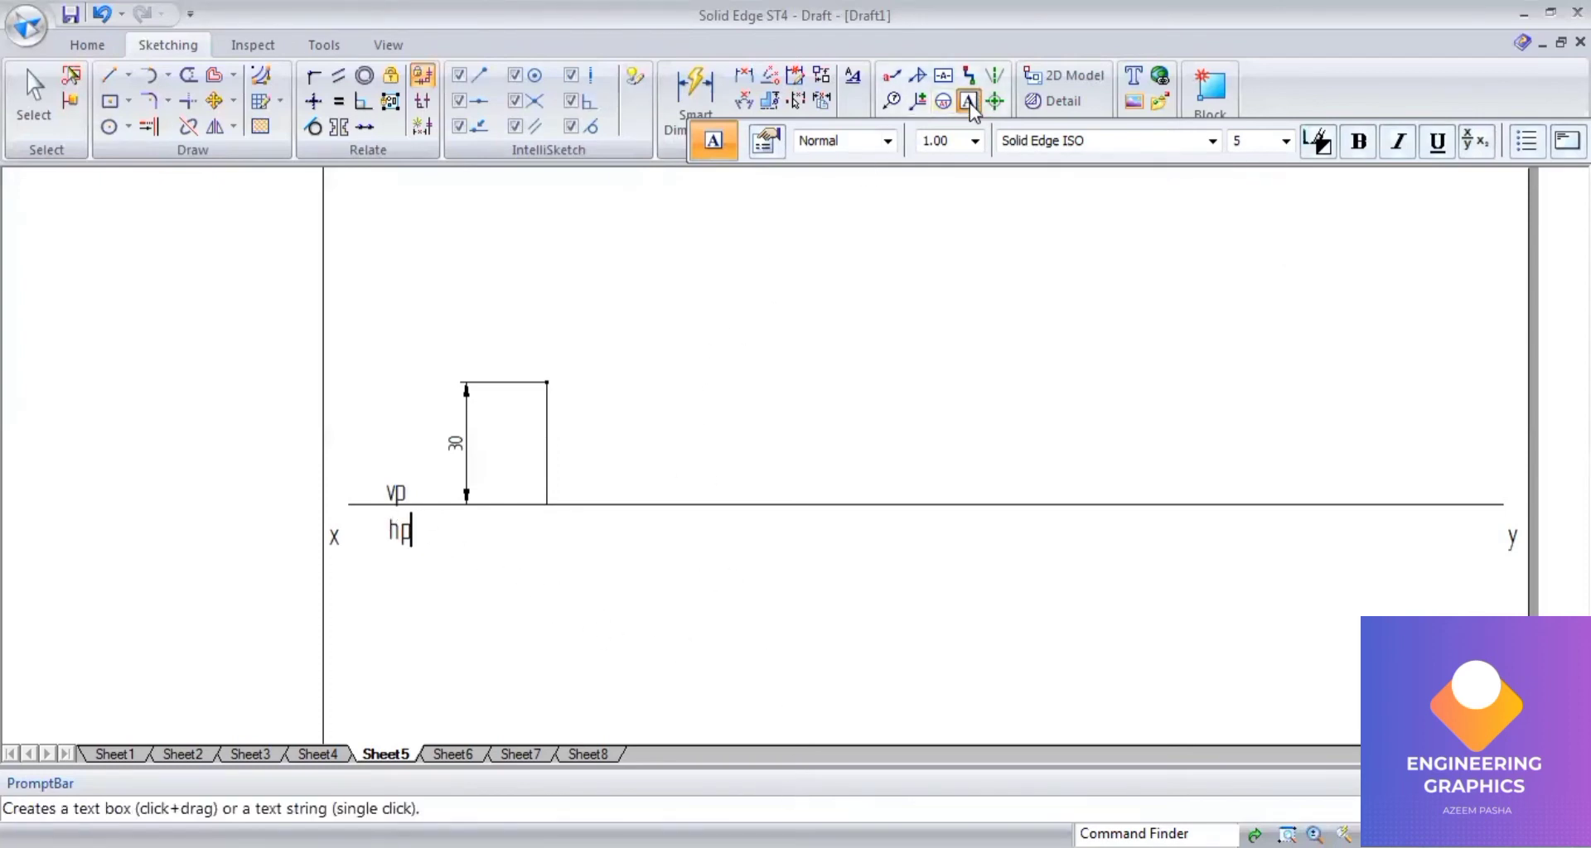
pyautogui.hotkey('alt', 'Tab')
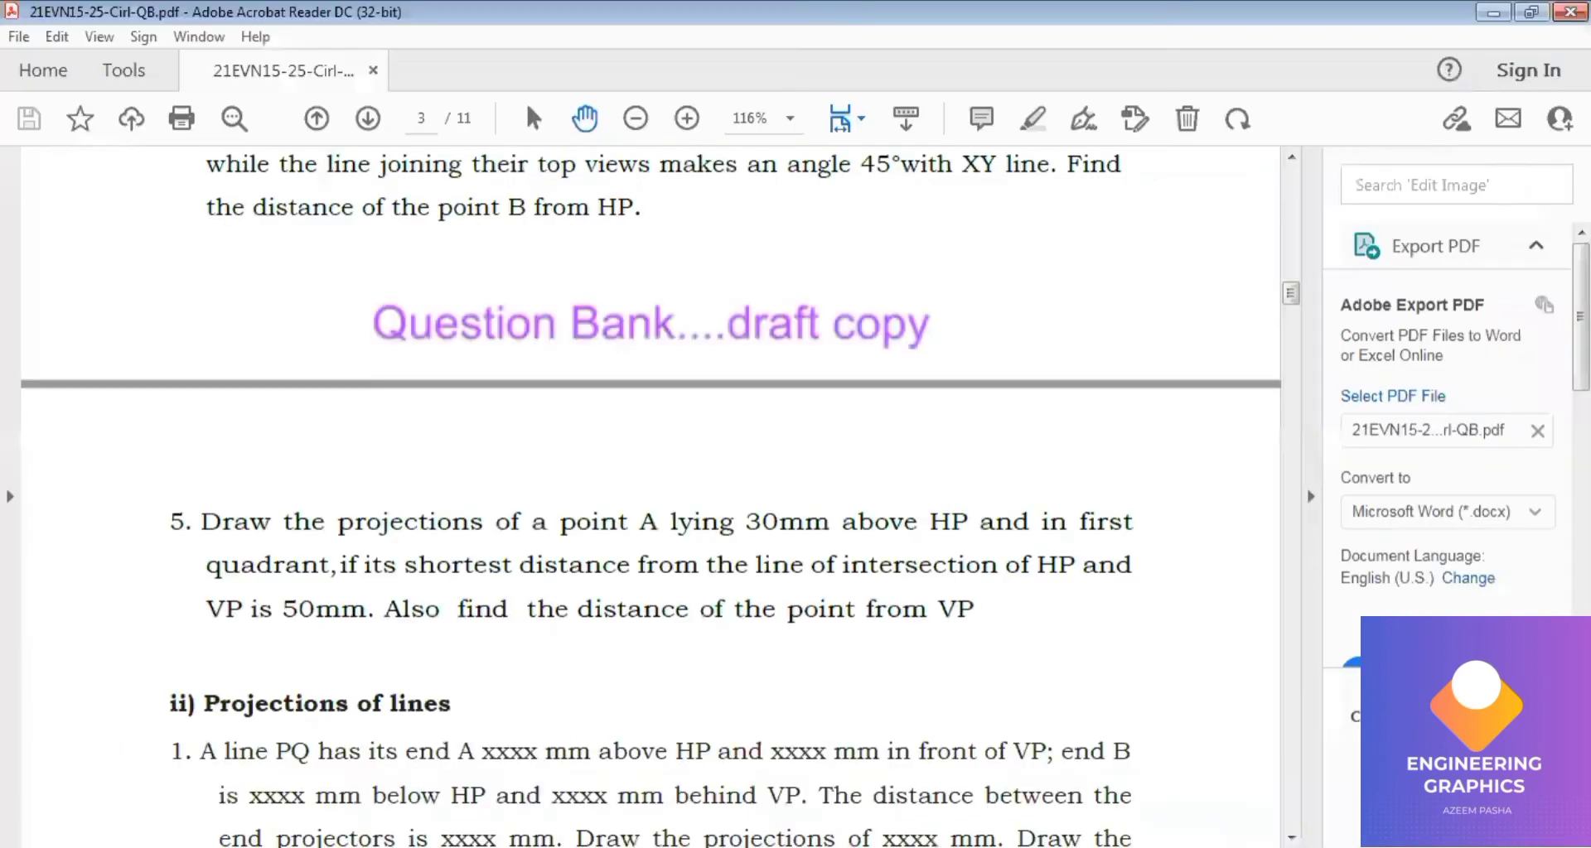
pyautogui.hotkey('alt', 'Tab')
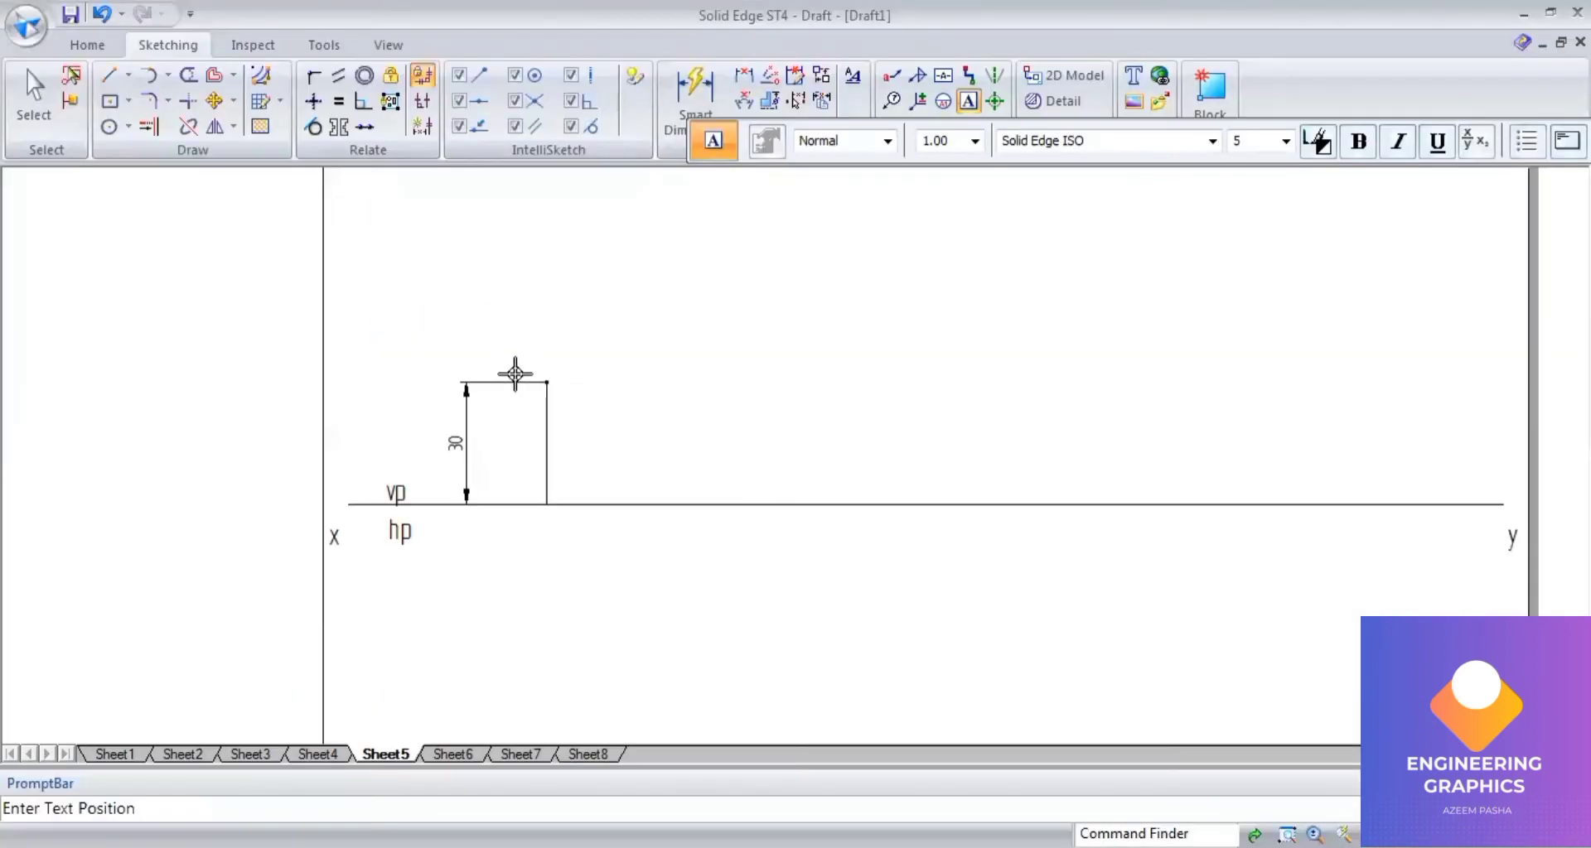
pyautogui.click(513, 348)
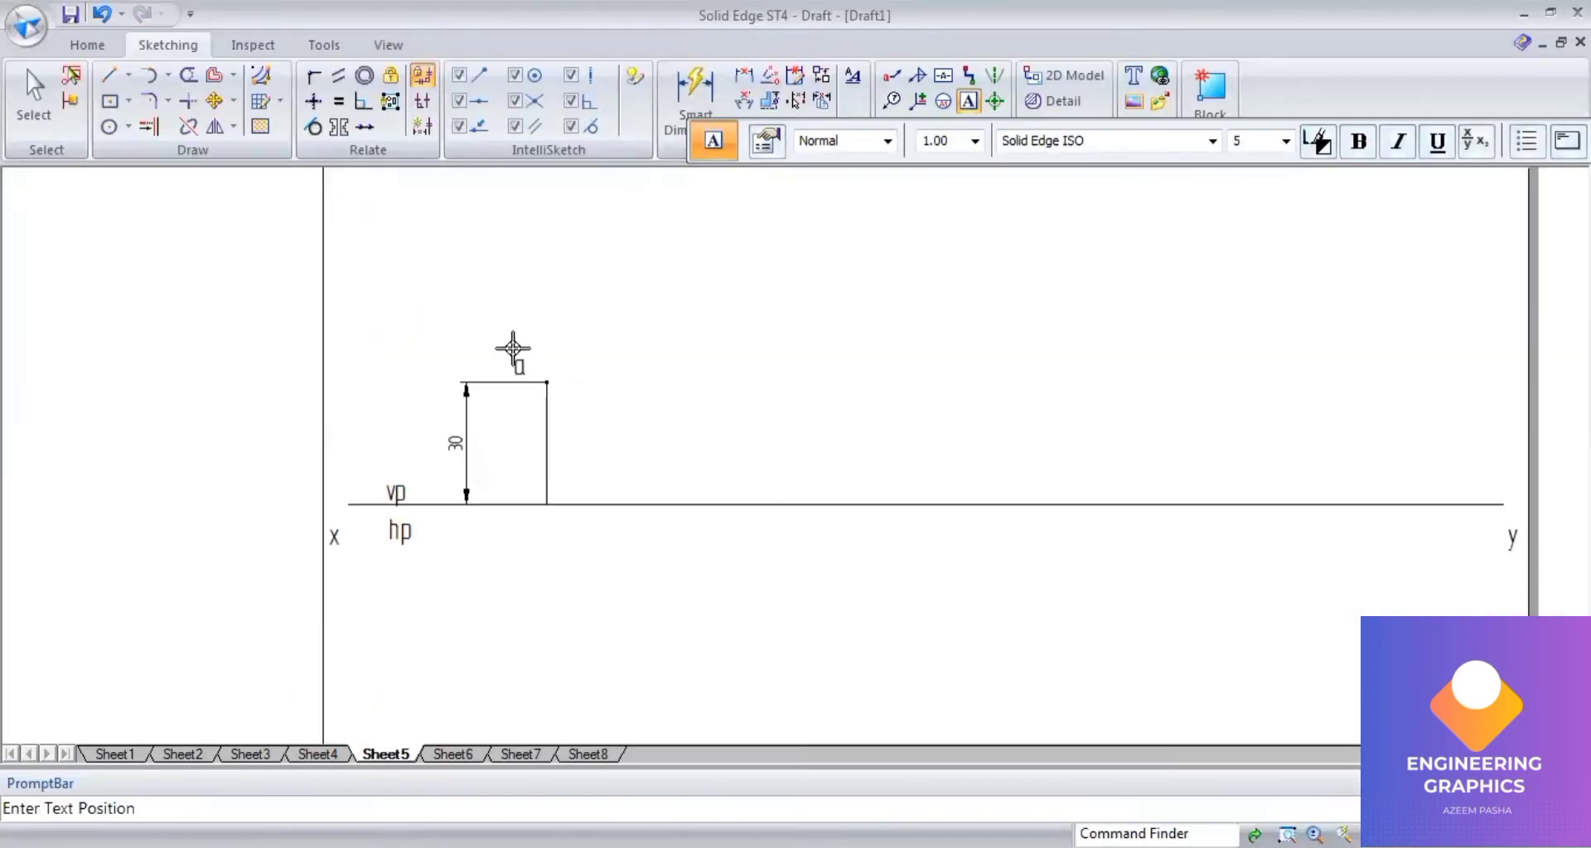
pyautogui.write('a')
pyautogui.hotkey('alt', 'Tab')
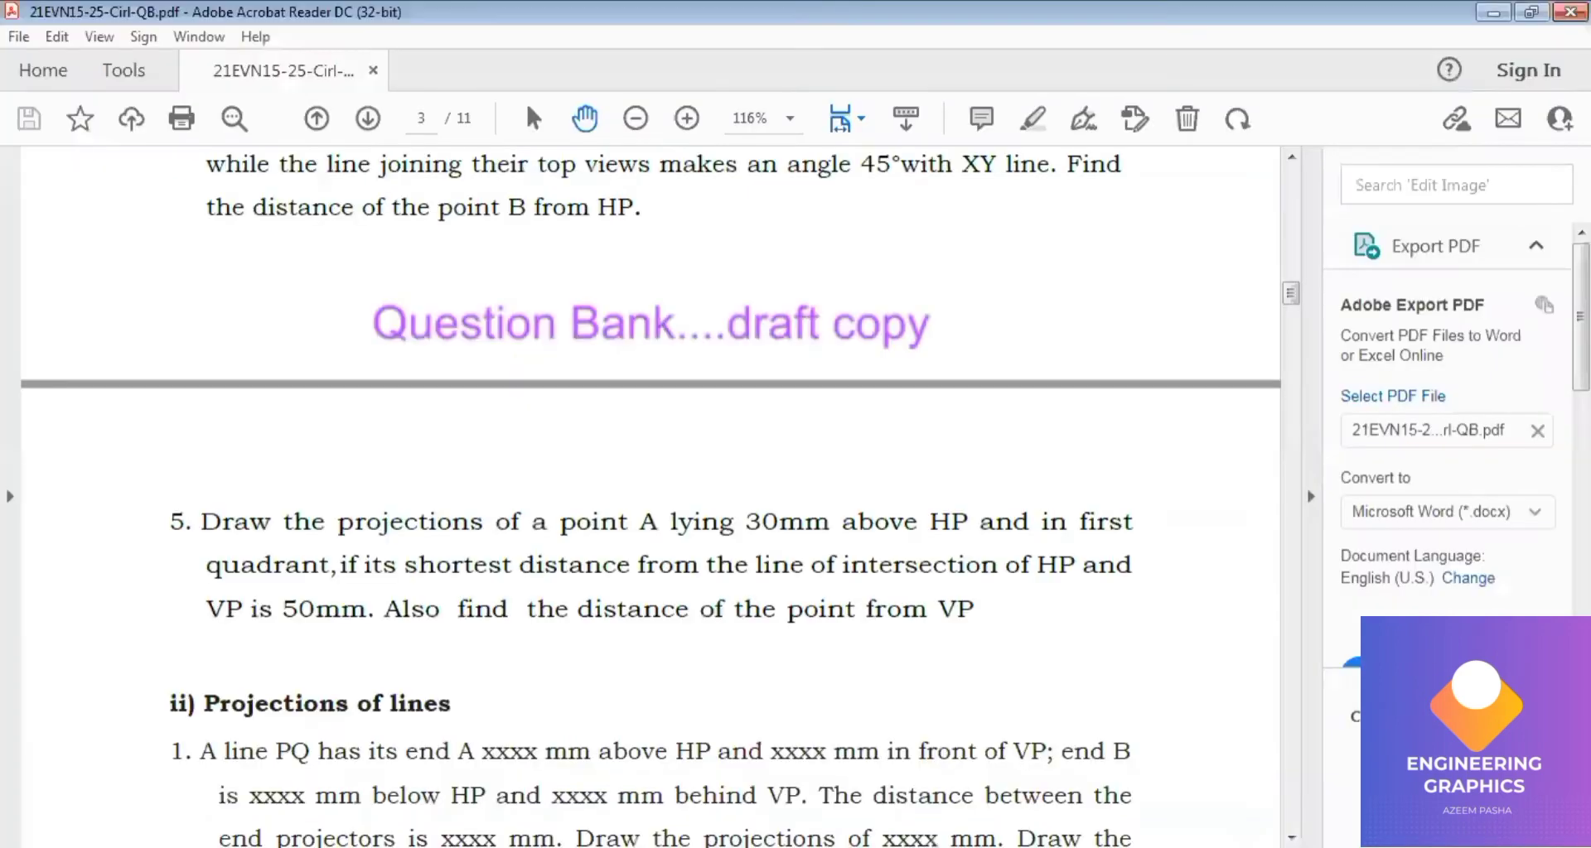
pyautogui.hotkey('alt', 'Tab')
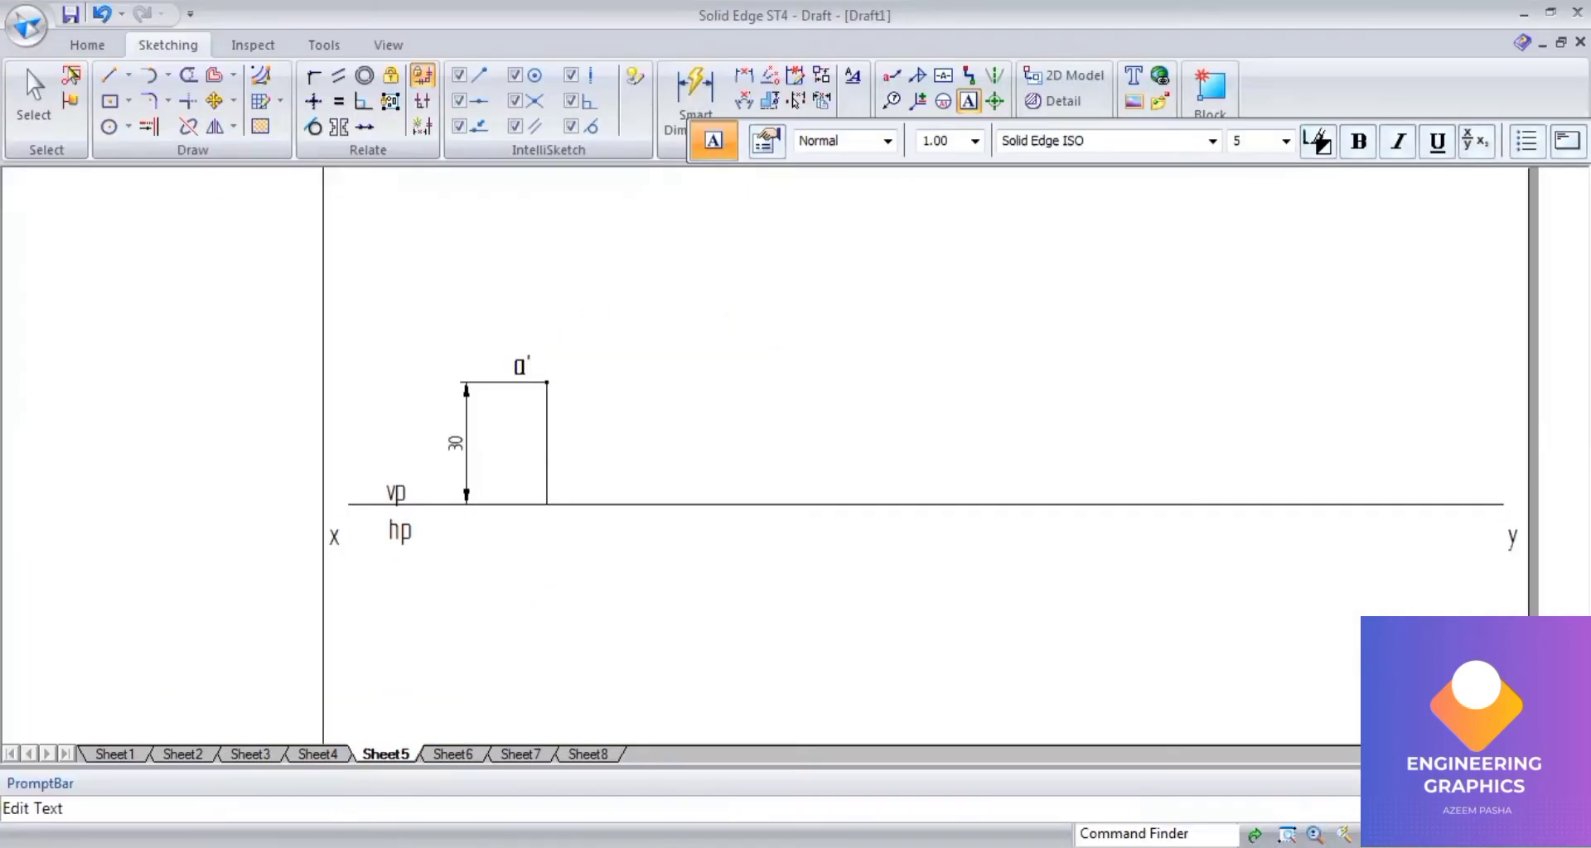
pyautogui.hotkey('alt', 'Tab')
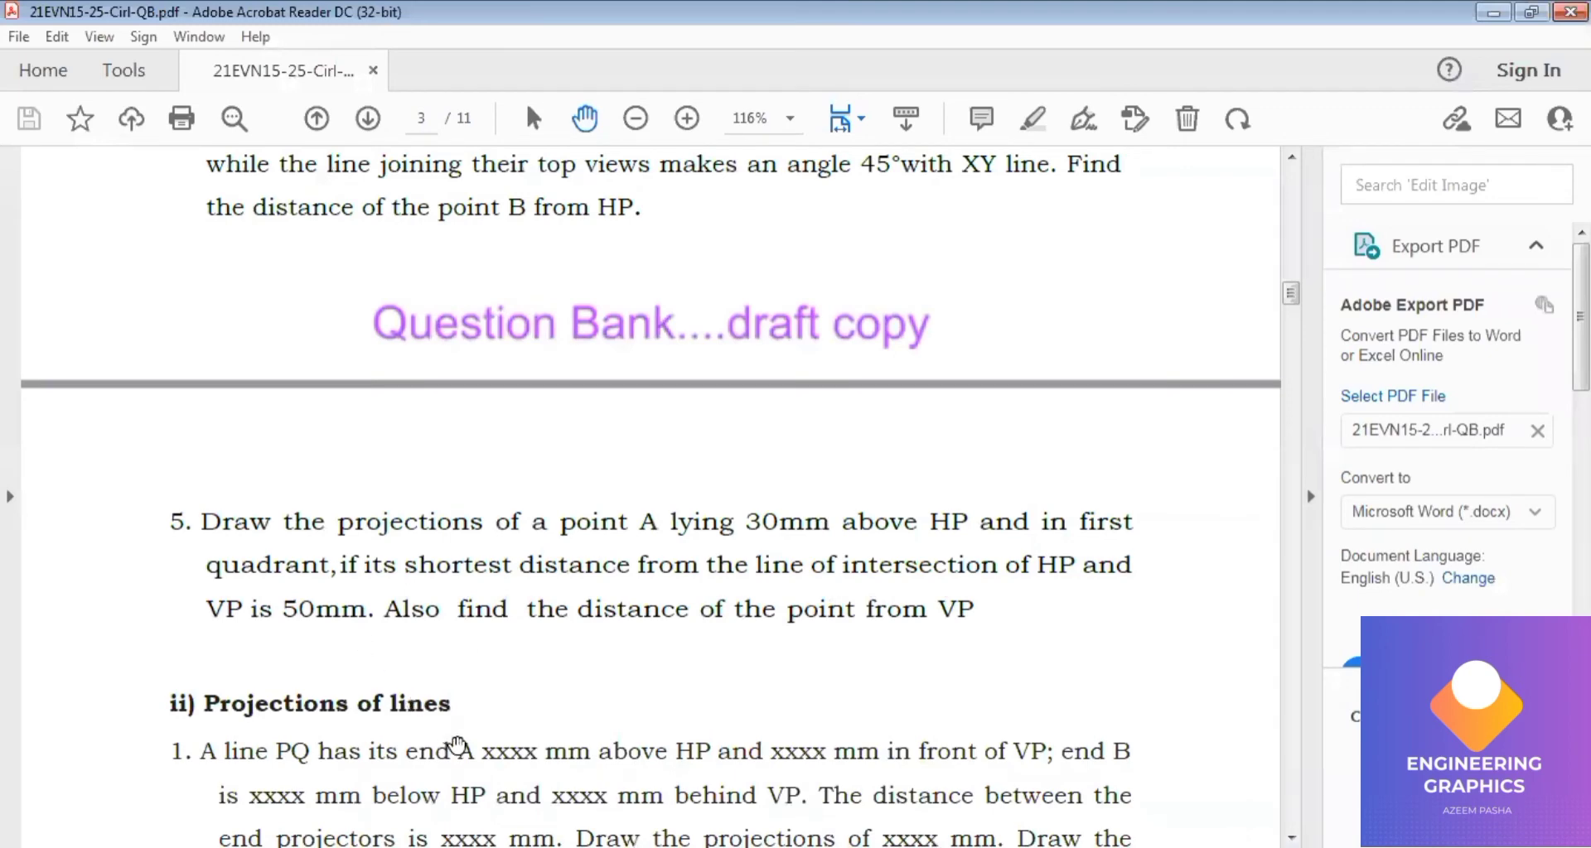
pyautogui.hotkey('alt', 'Tab')
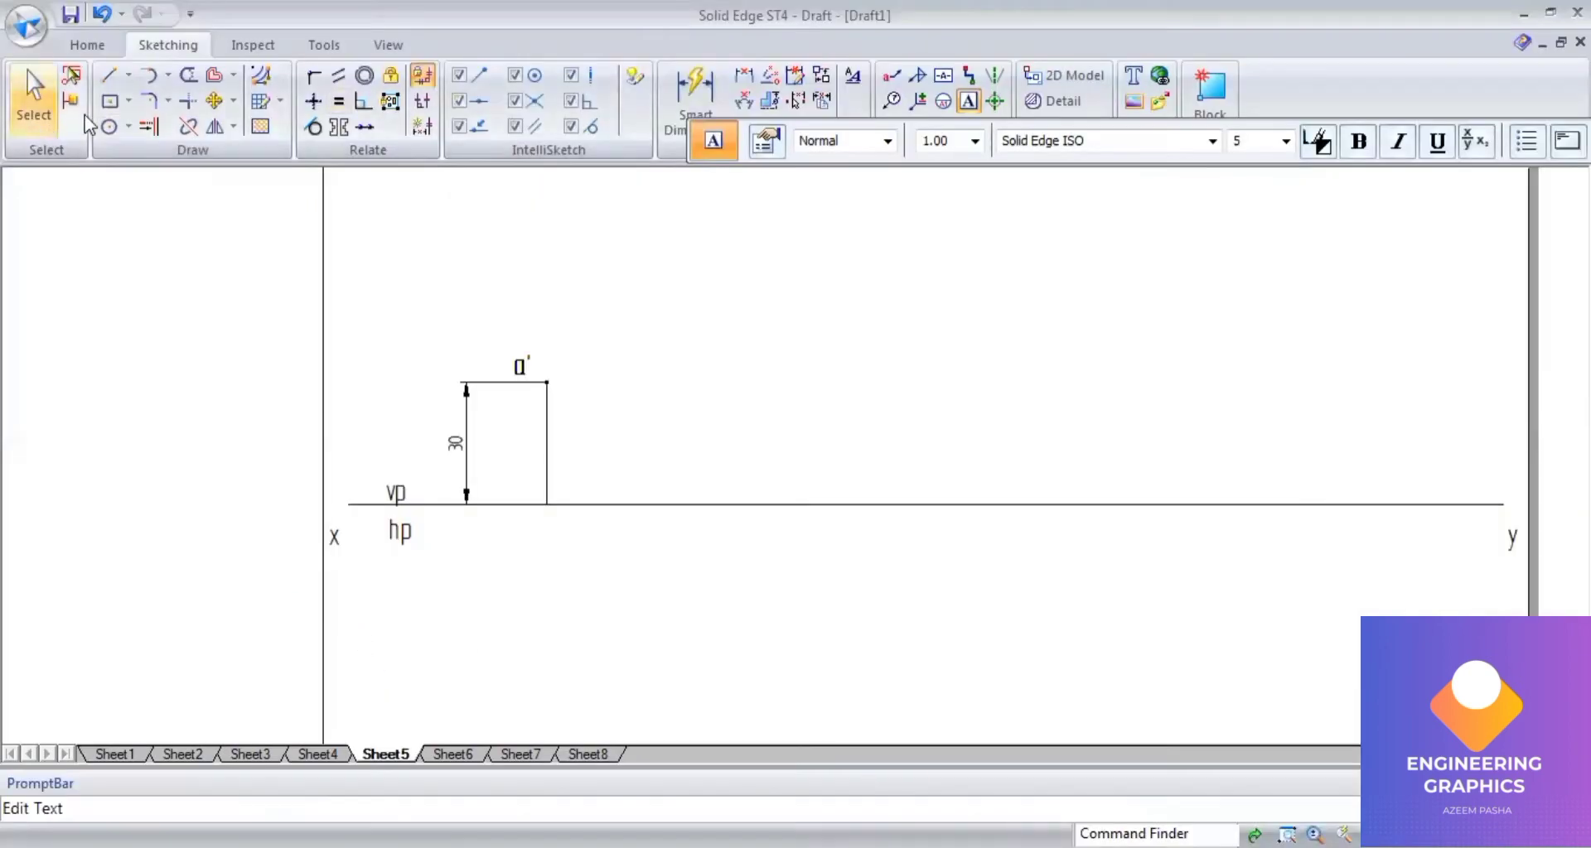
# Draw a 0.25 mm vertical reference line crossing the XY line
pyautogui.click(107, 83)
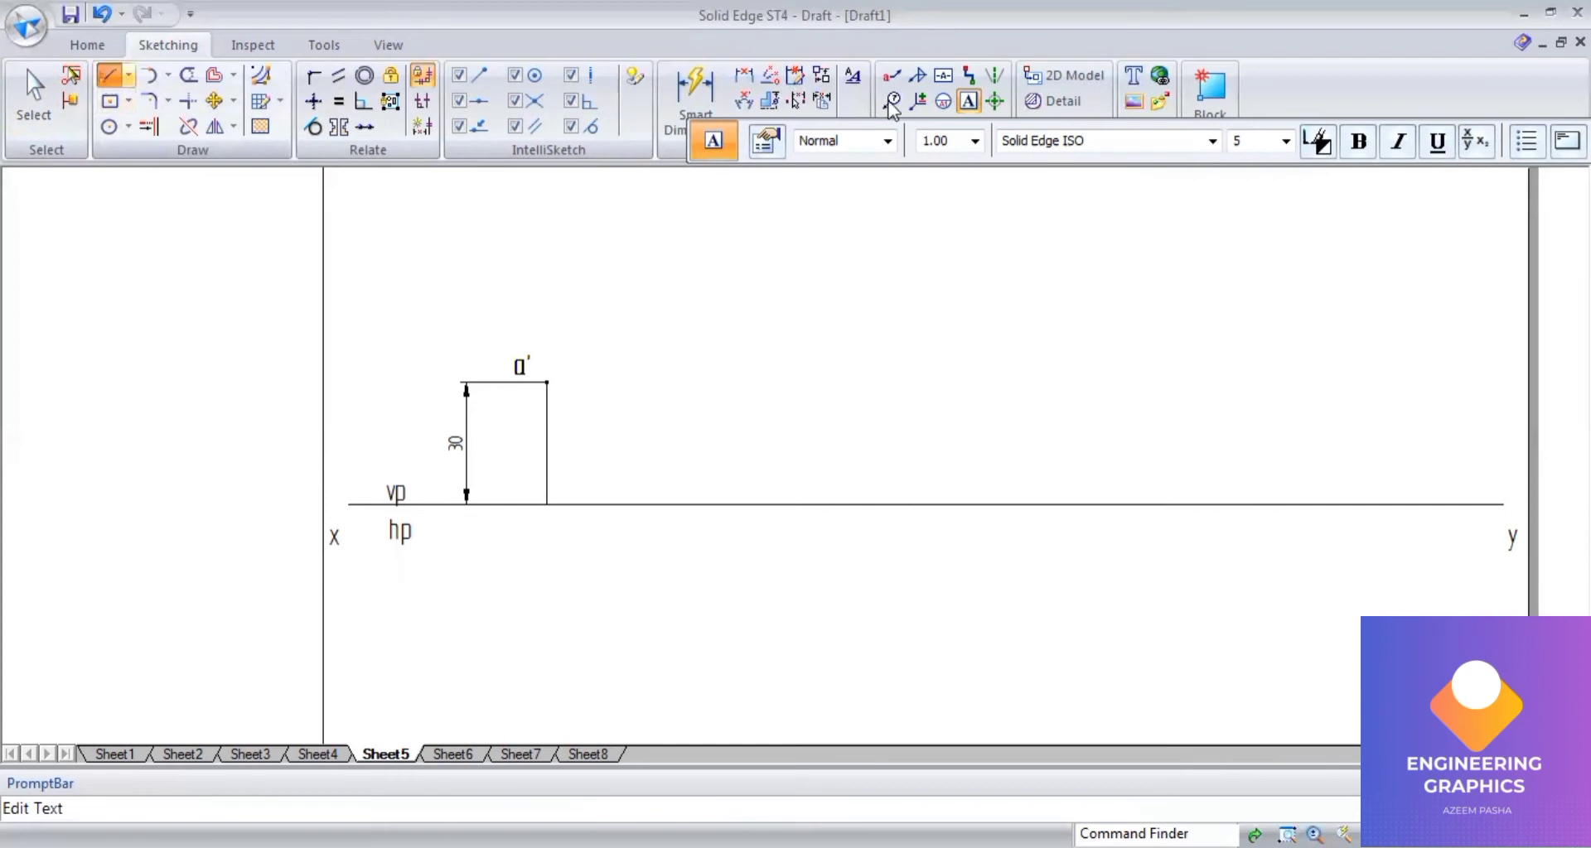
pyautogui.click(984, 141)
pyautogui.click(994, 203)
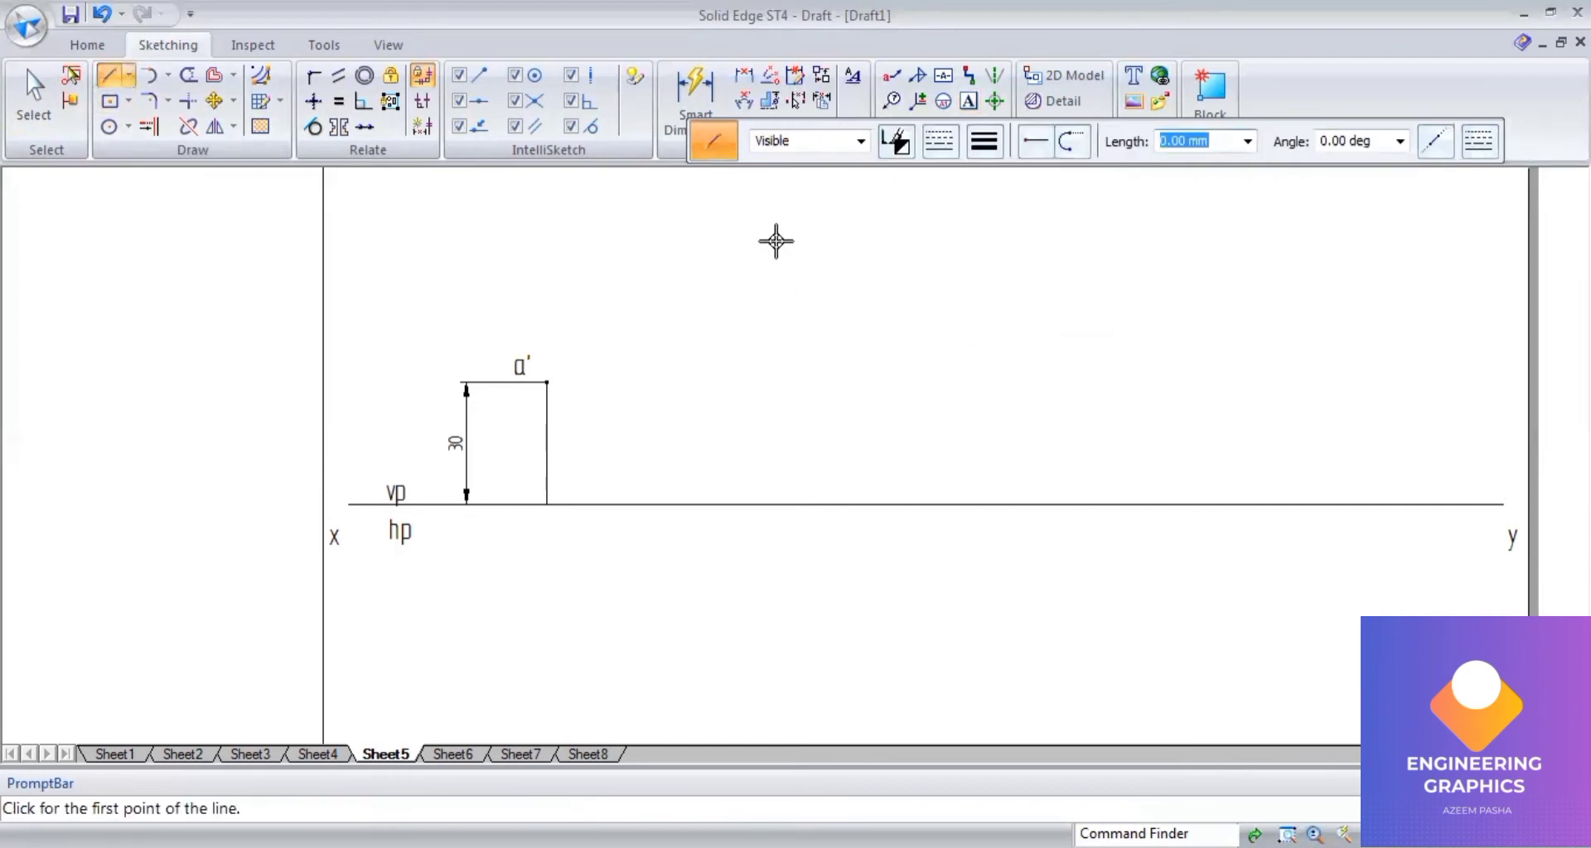
pyautogui.click(776, 241)
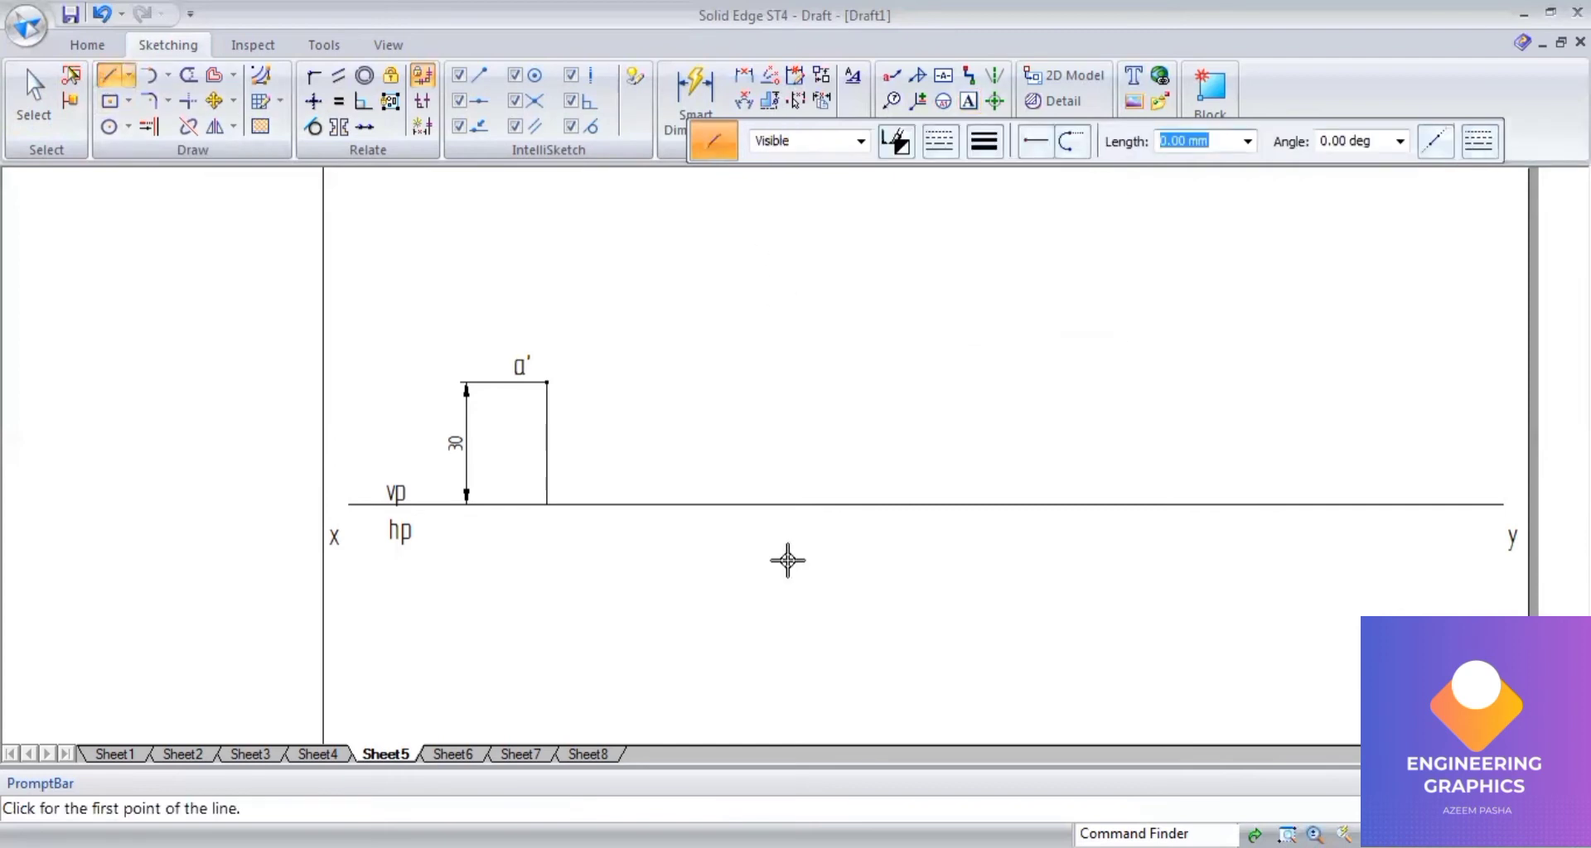
pyautogui.click(774, 694)
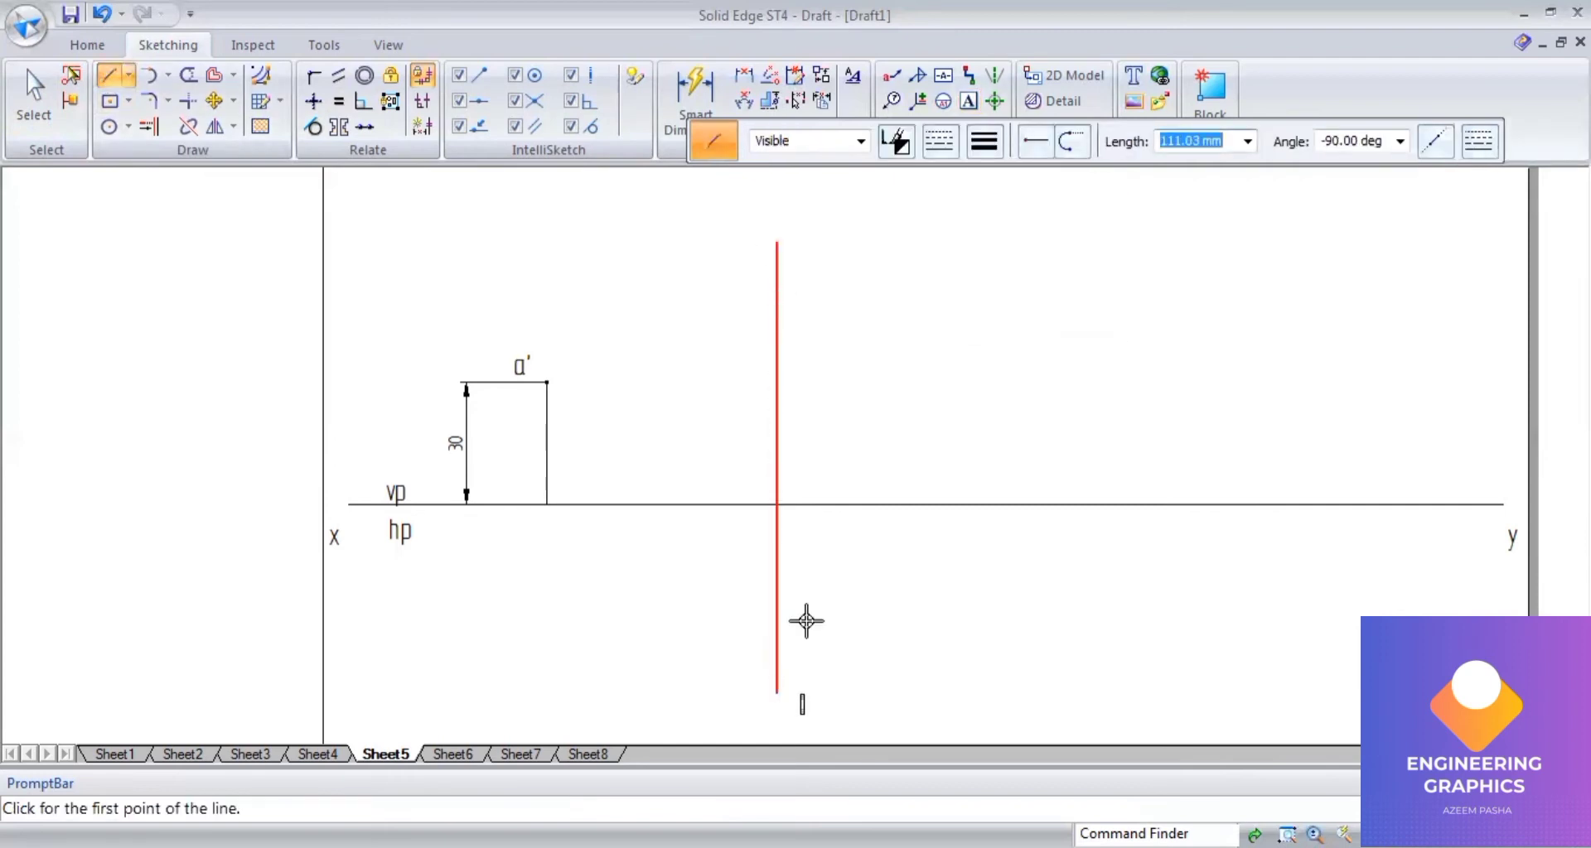
# Label the vertical line x1 at its top and y1 at its bottom
pyautogui.press('t')
pyautogui.click(794, 224)
pyautogui.write('x1')
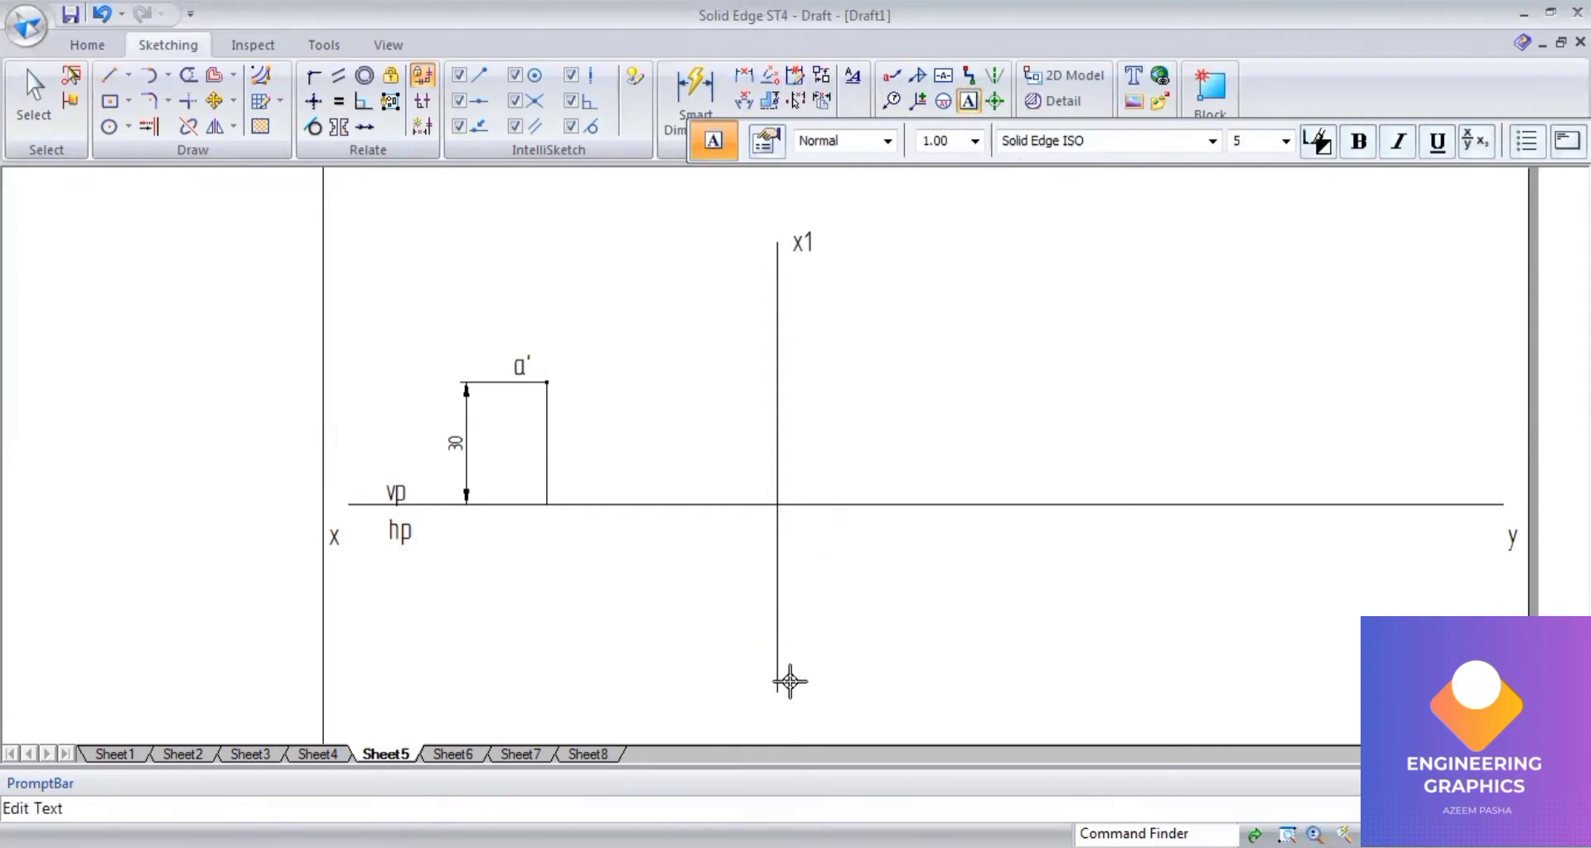
pyautogui.click(790, 687)
pyautogui.write('y1')
pyautogui.hotkey('alt', 'Tab')
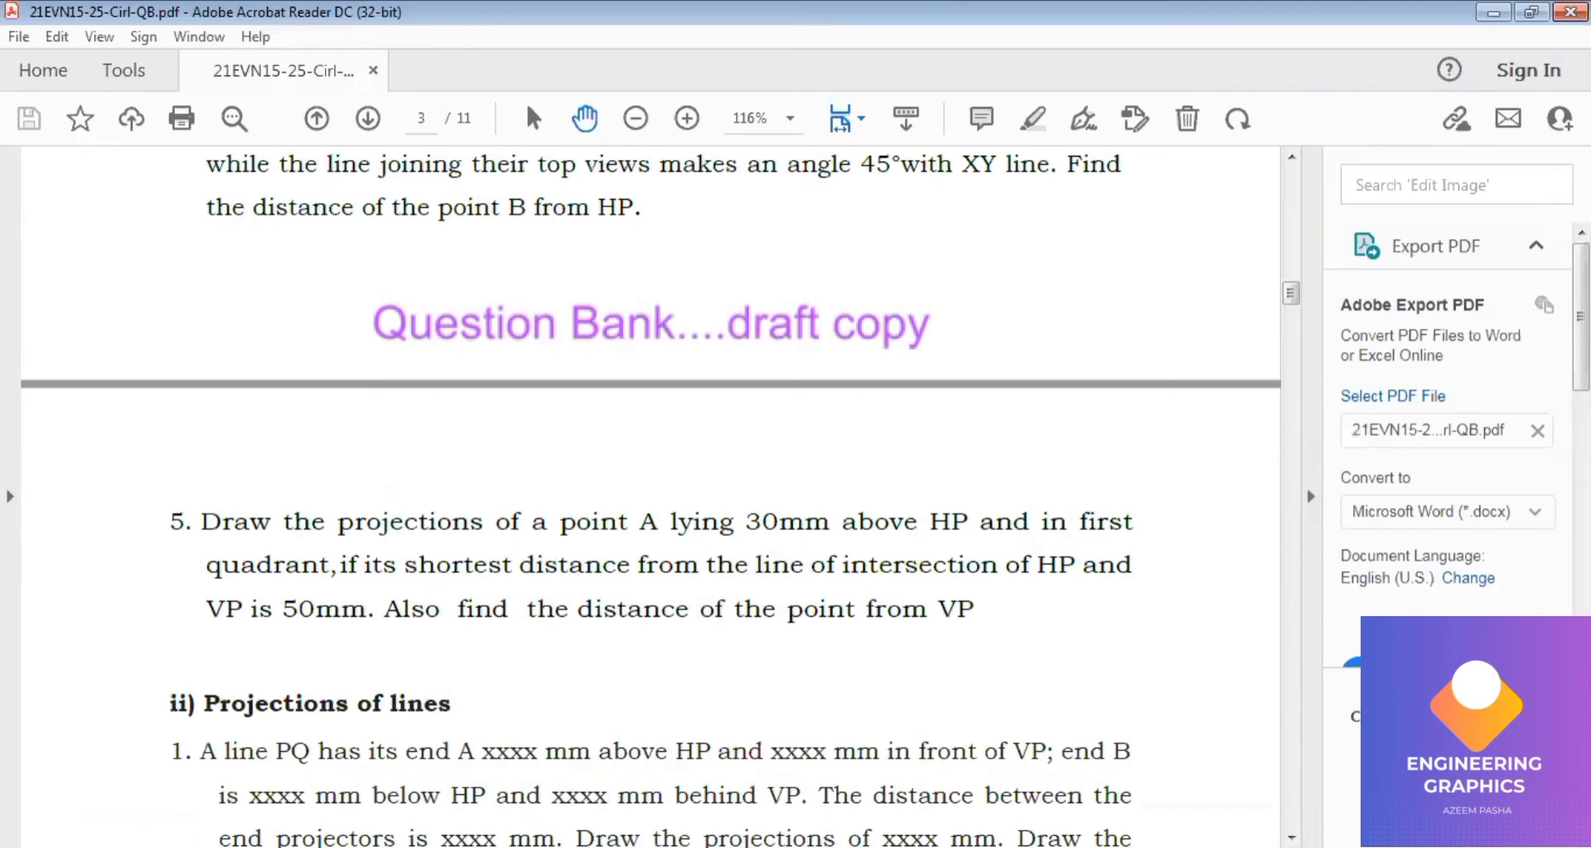
pyautogui.hotkey('alt', 'Tab')
# Draw a 0.13 mm centre-point arc of radius 50 at the XY/X1Y1 crossing, above XY
pyautogui.click(167, 75)
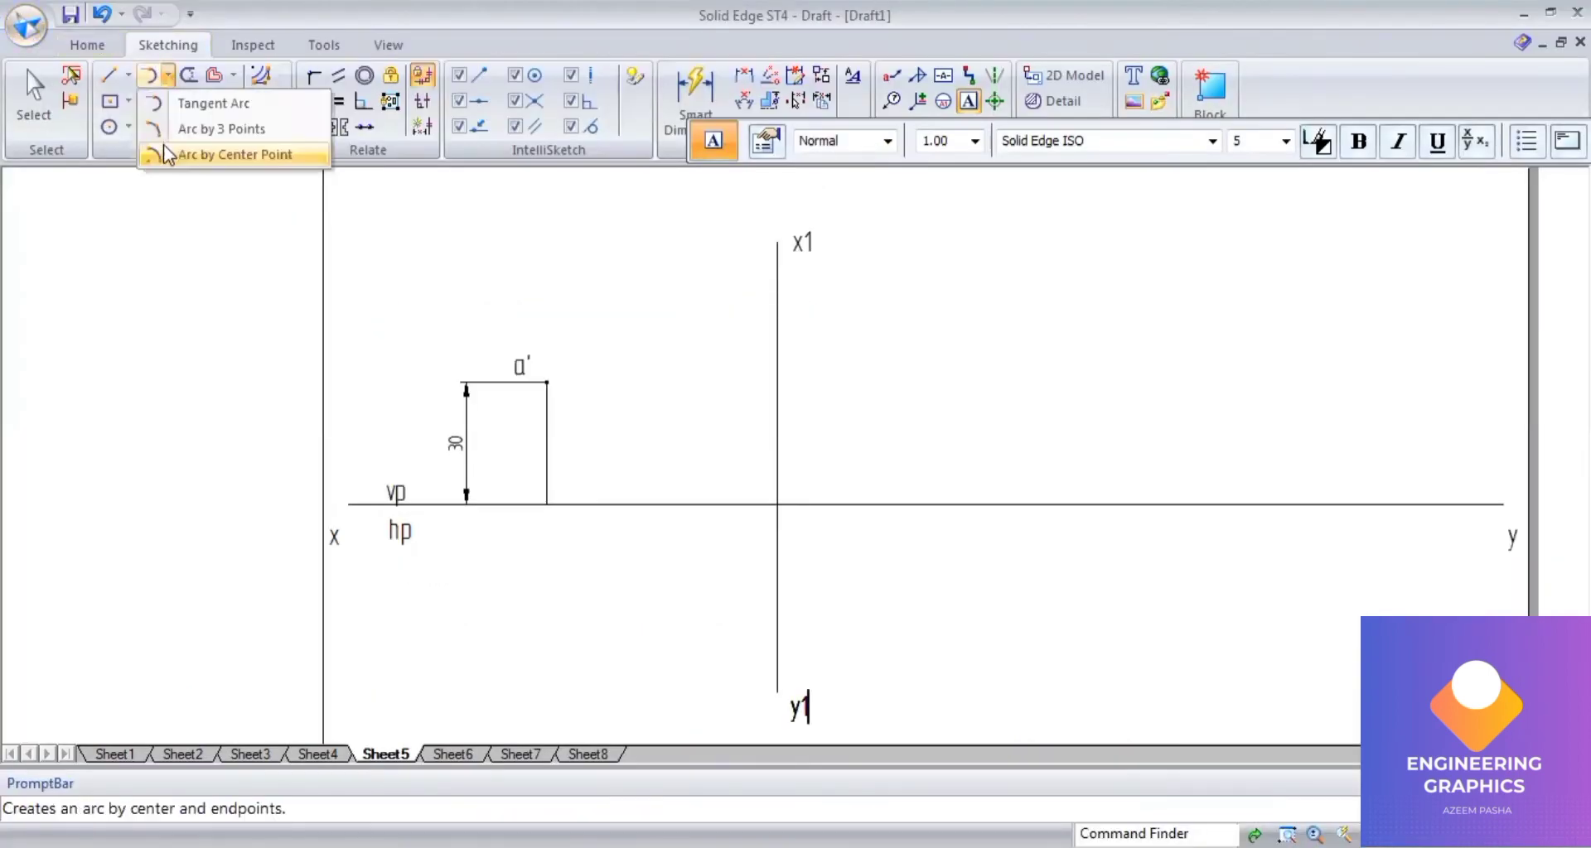
pyautogui.click(166, 154)
pyautogui.click(983, 140)
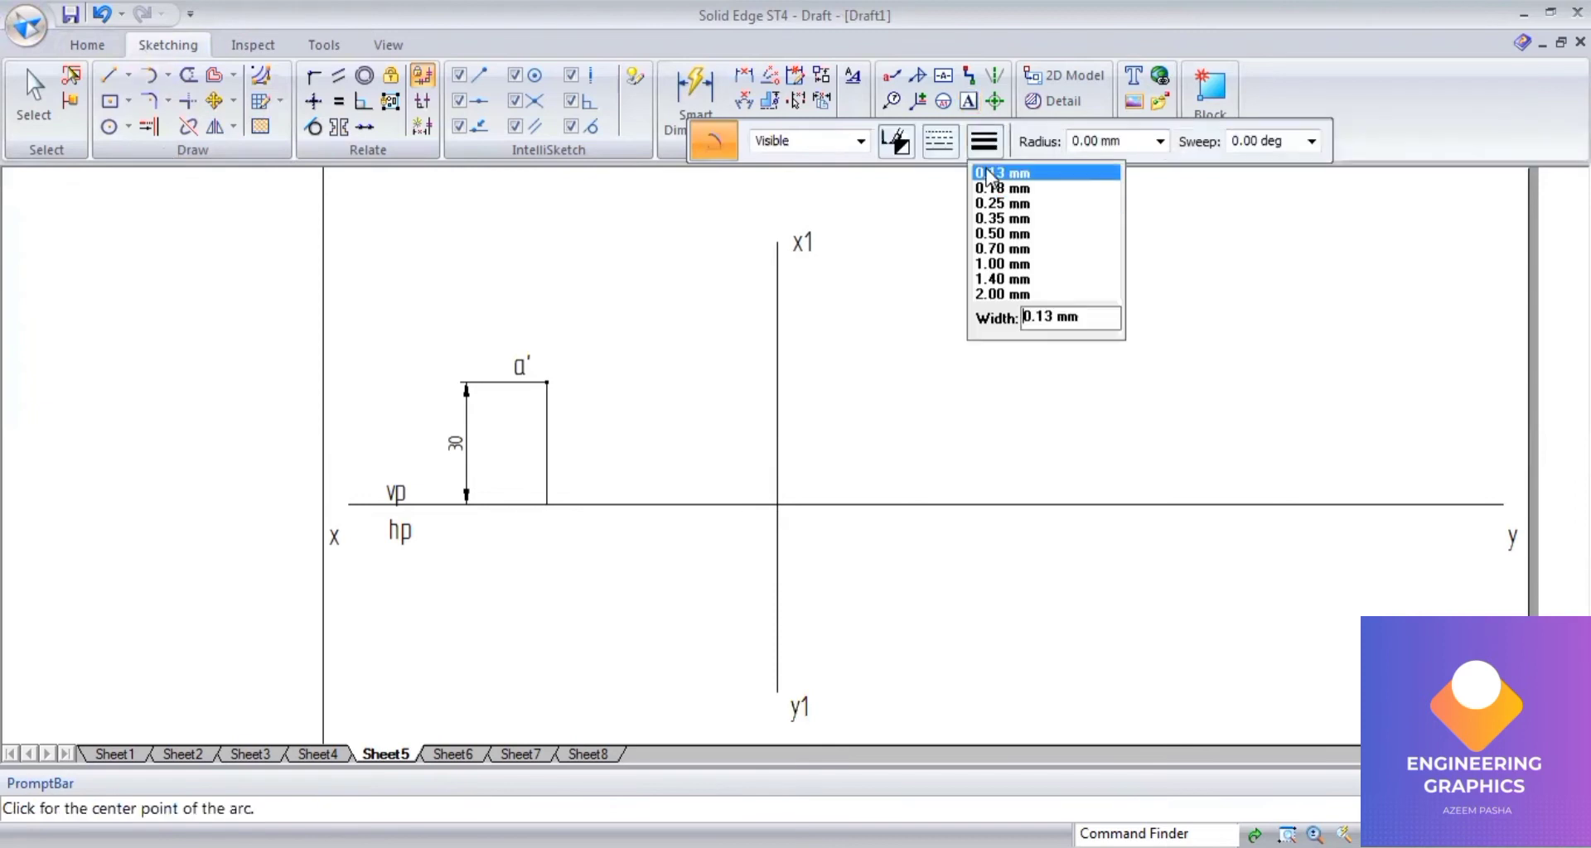
pyautogui.click(1003, 174)
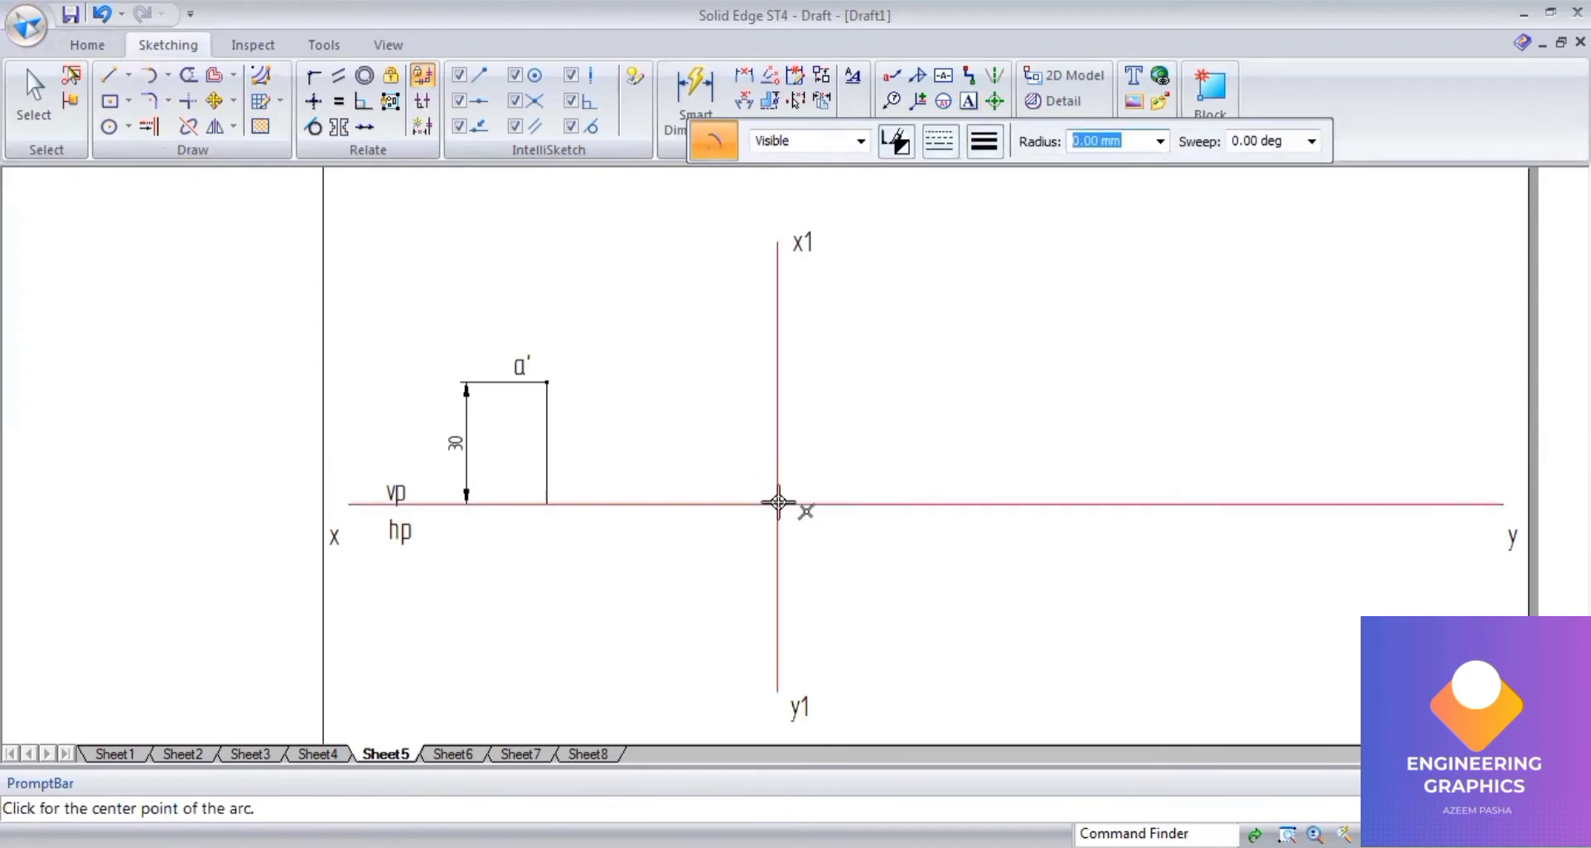
pyautogui.click(778, 503)
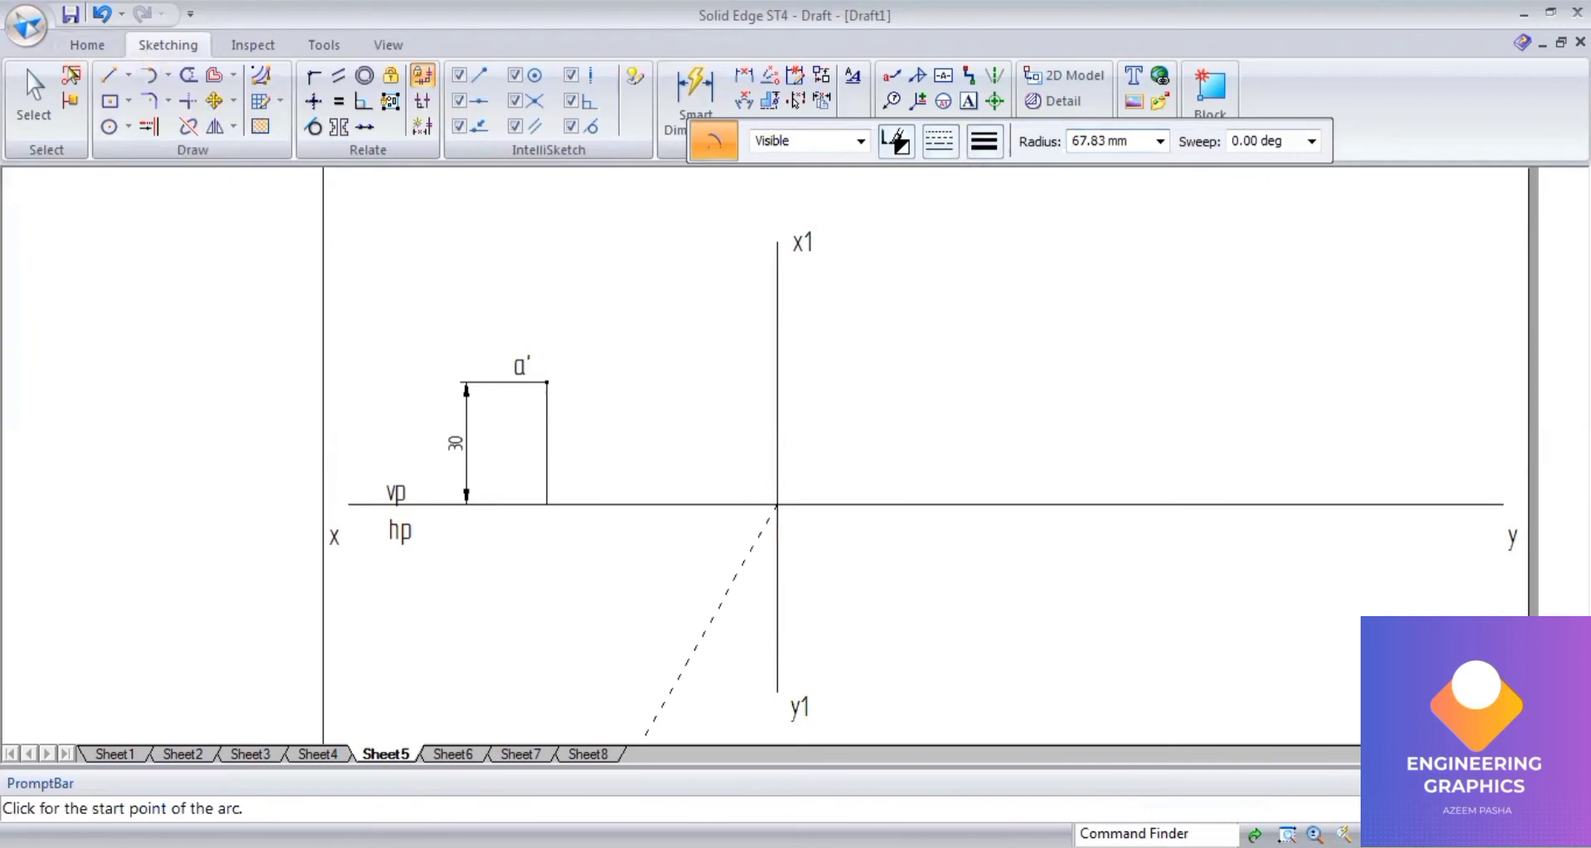
pyautogui.hotkey('alt', 'Tab')
pyautogui.hotkey('alt', 'Tab')
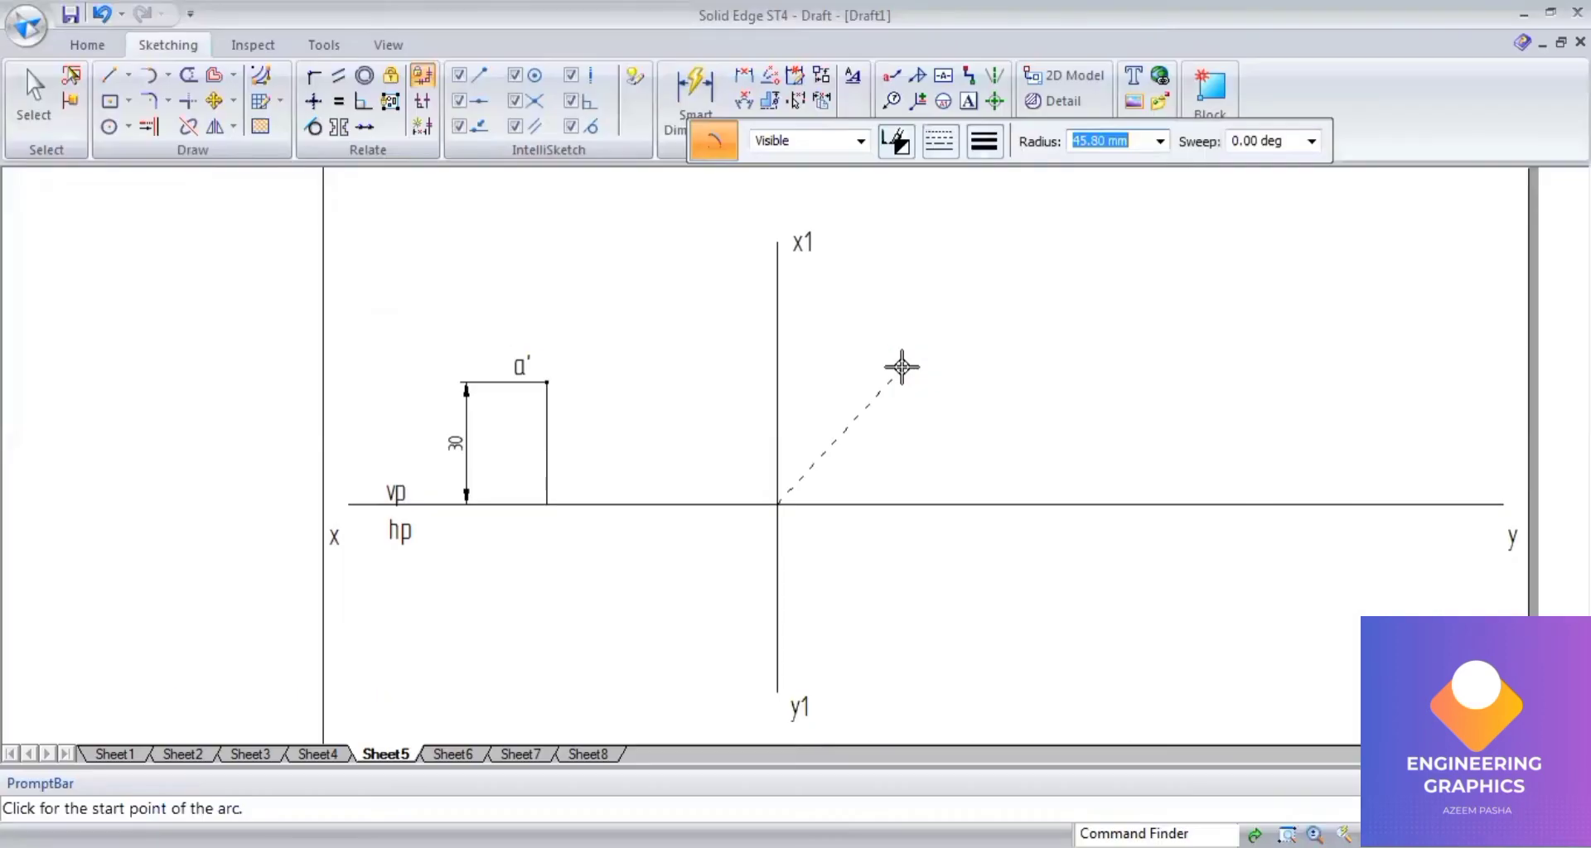
pyautogui.write('50')
pyautogui.press('Tab')
pyautogui.click(907, 344)
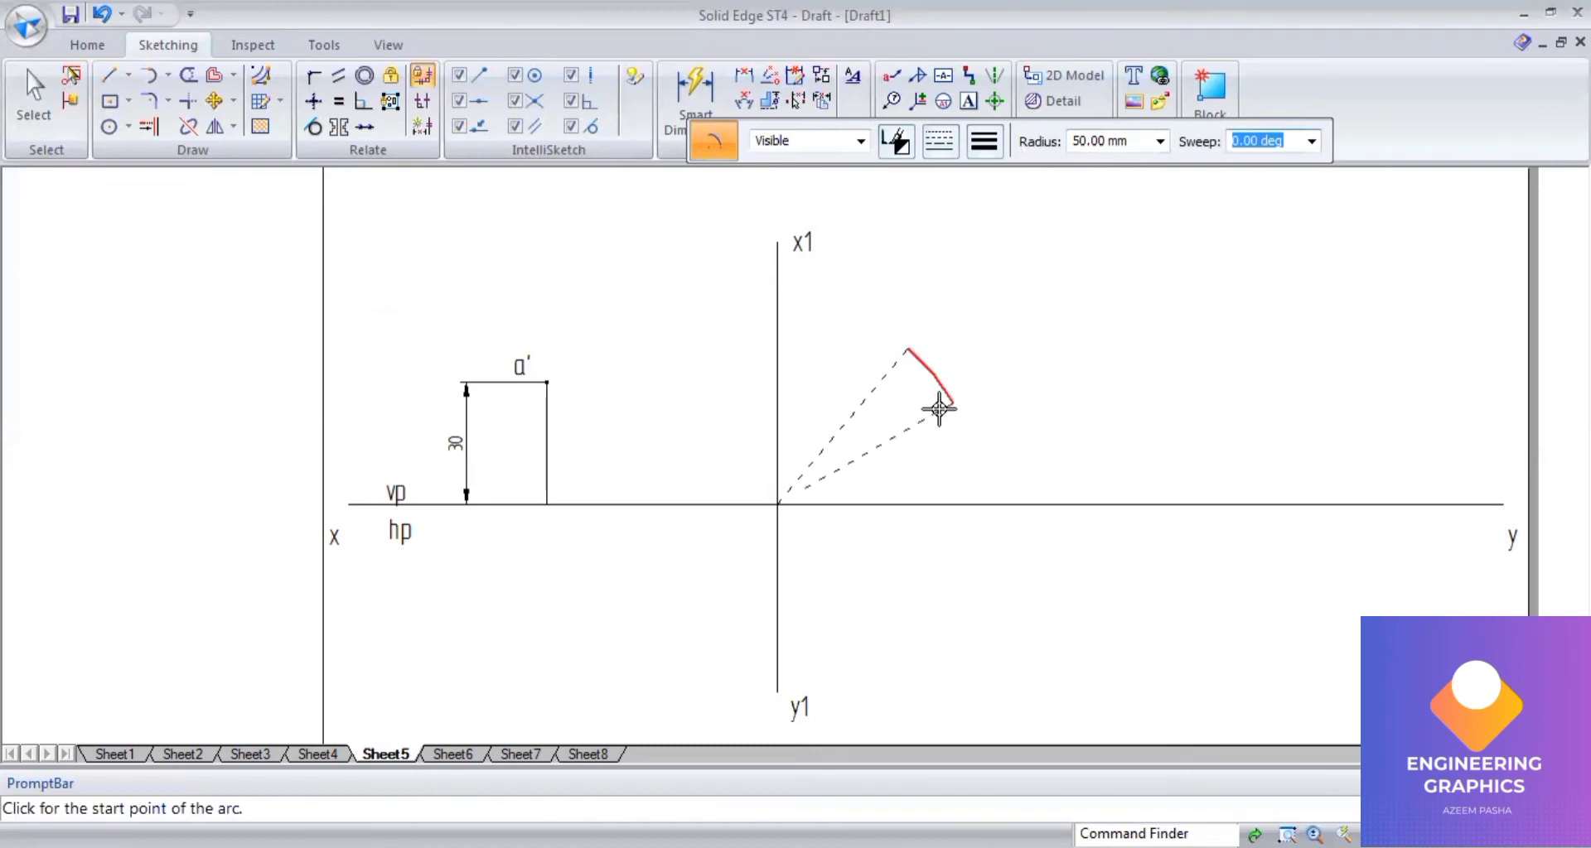
pyautogui.click(951, 432)
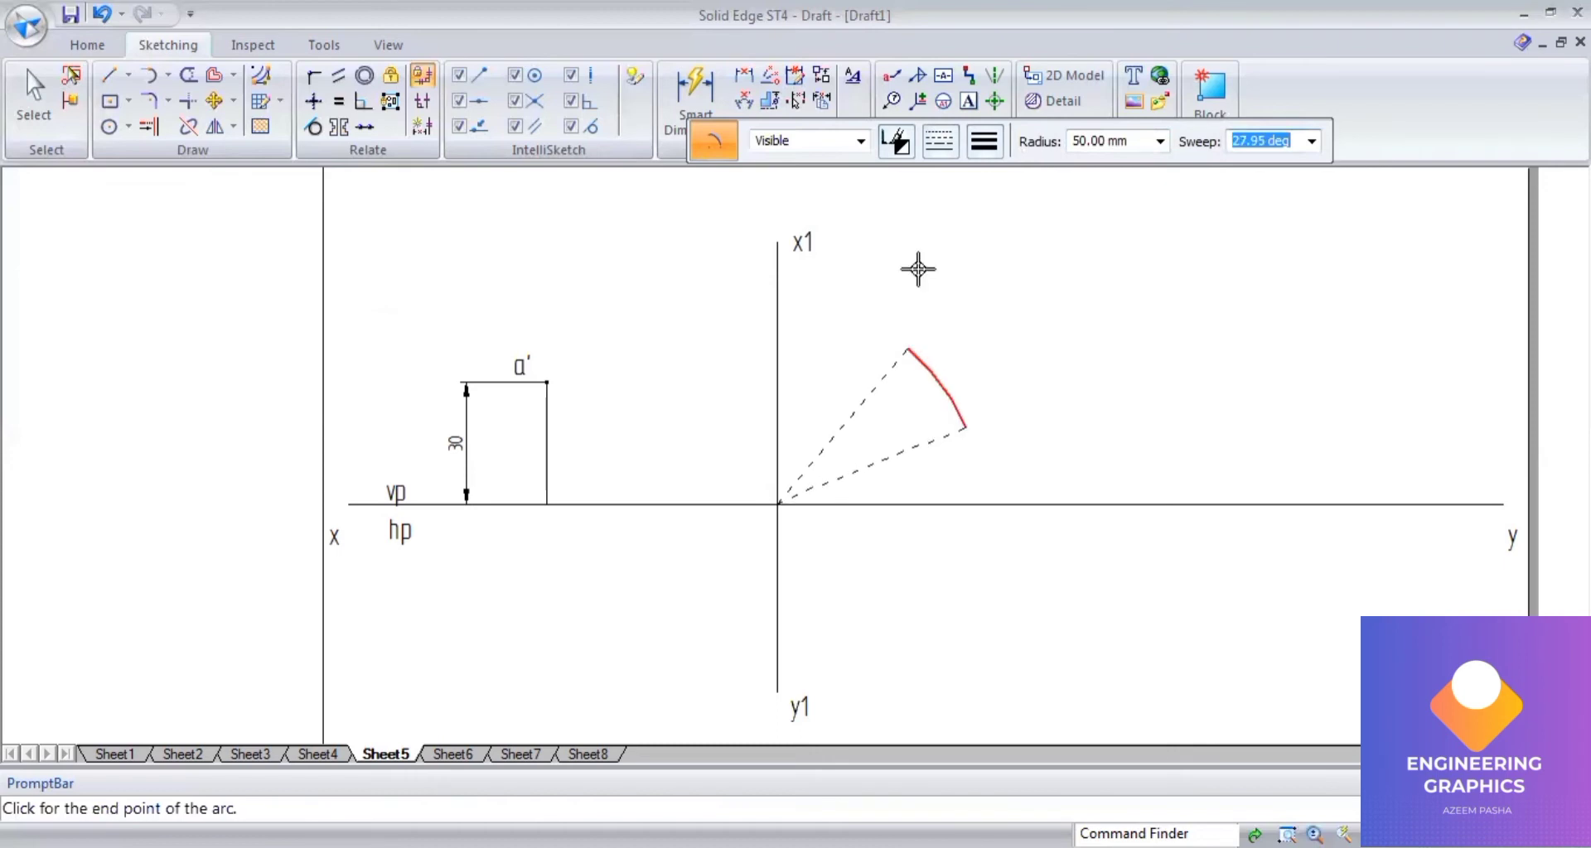
pyautogui.click(677, 92)
# Dimension the arc R50 and draw a 0.13 mm horizontal projector from a' past the arc
pyautogui.click(939, 367)
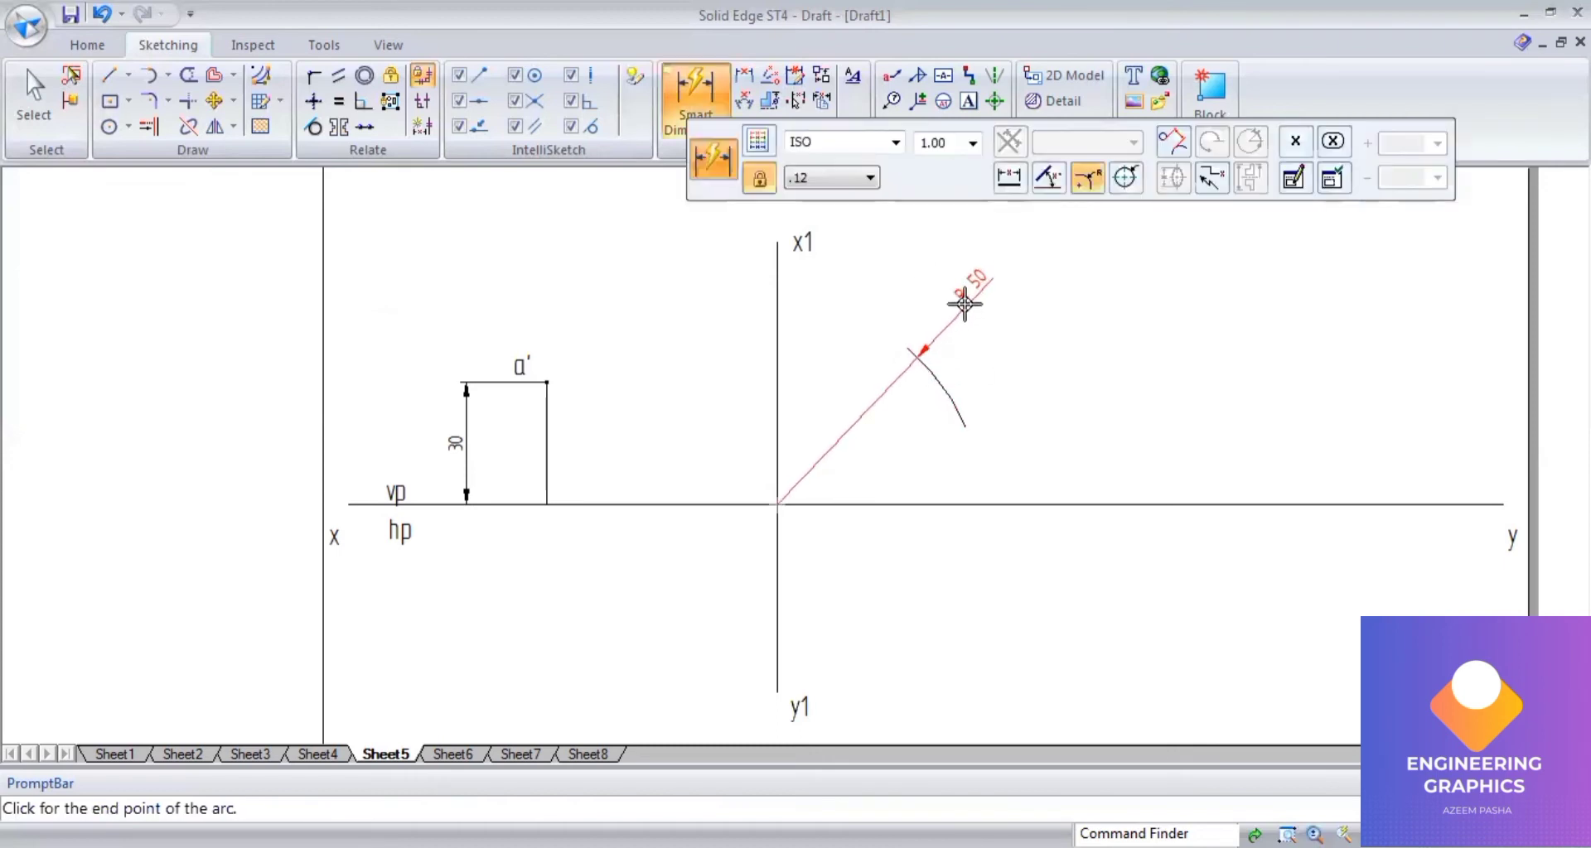
pyautogui.click(1083, 340)
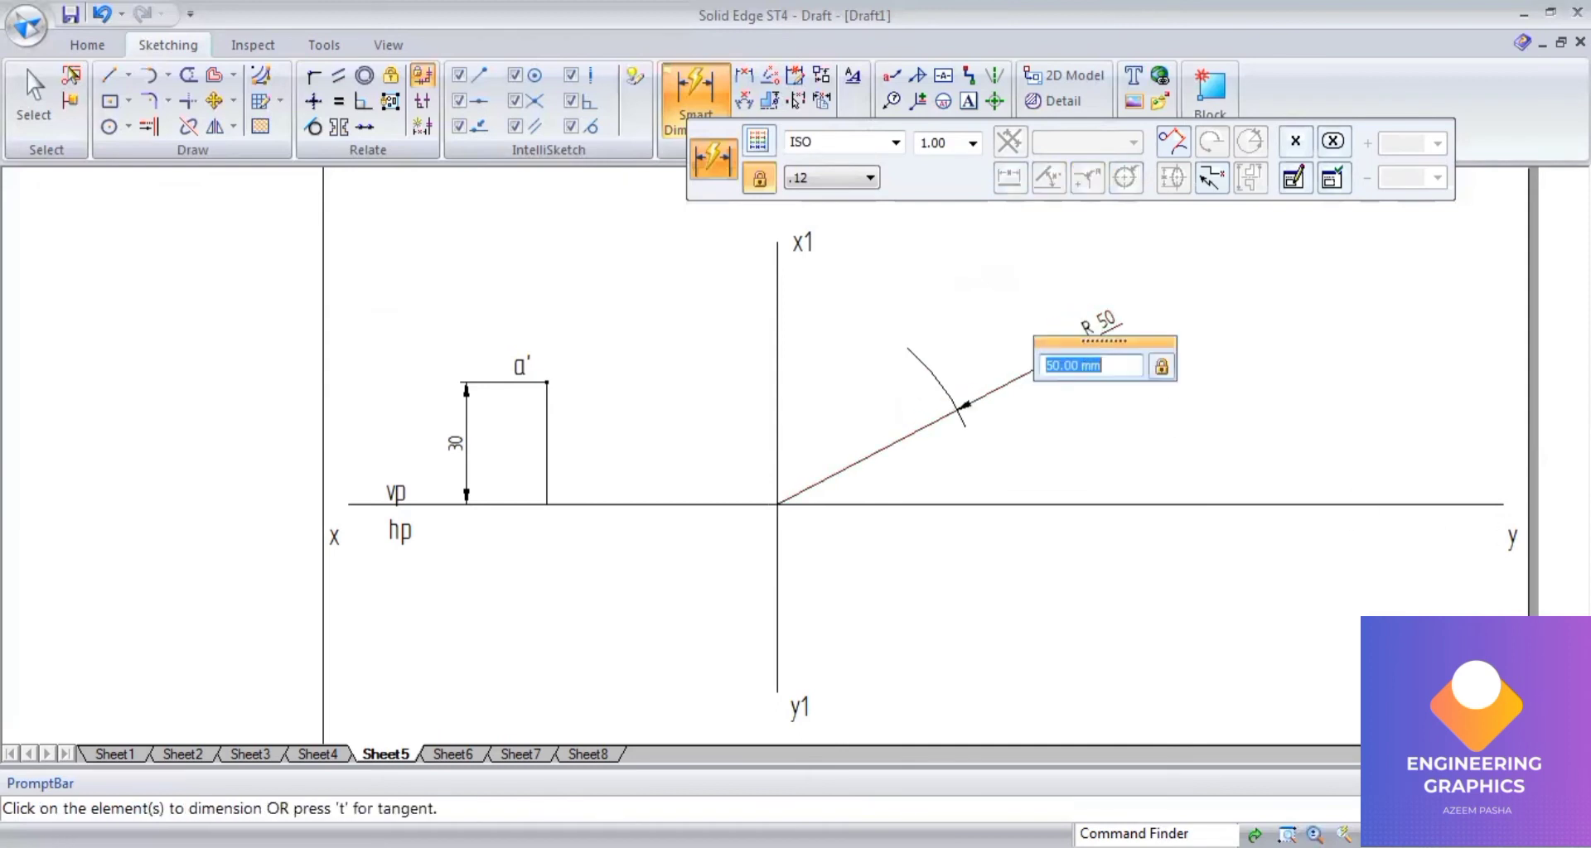
pyautogui.click(116, 81)
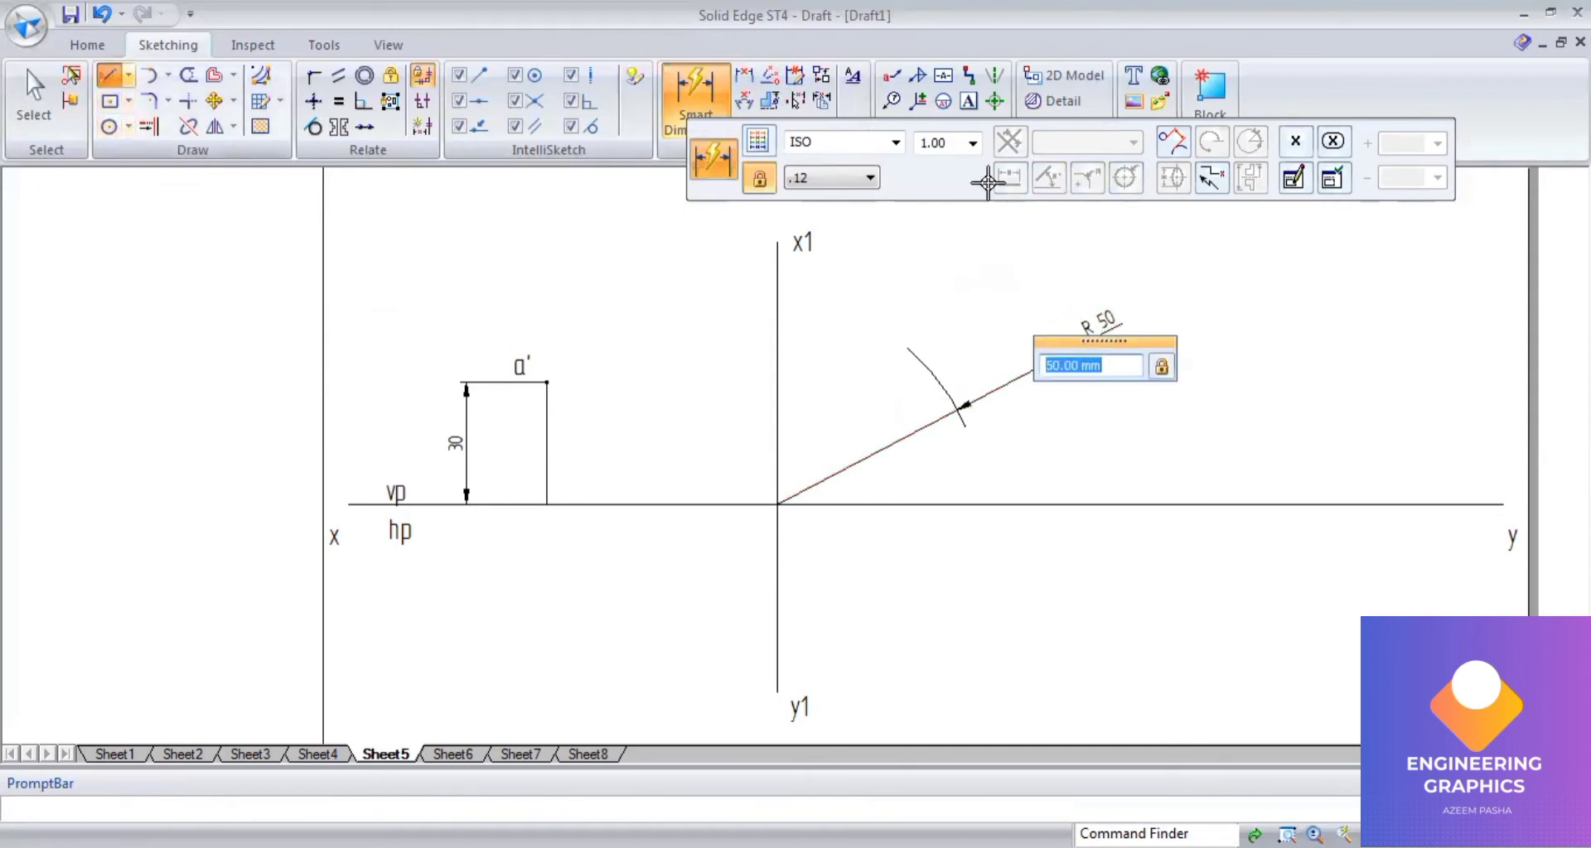
pyautogui.click(984, 141)
pyautogui.click(998, 173)
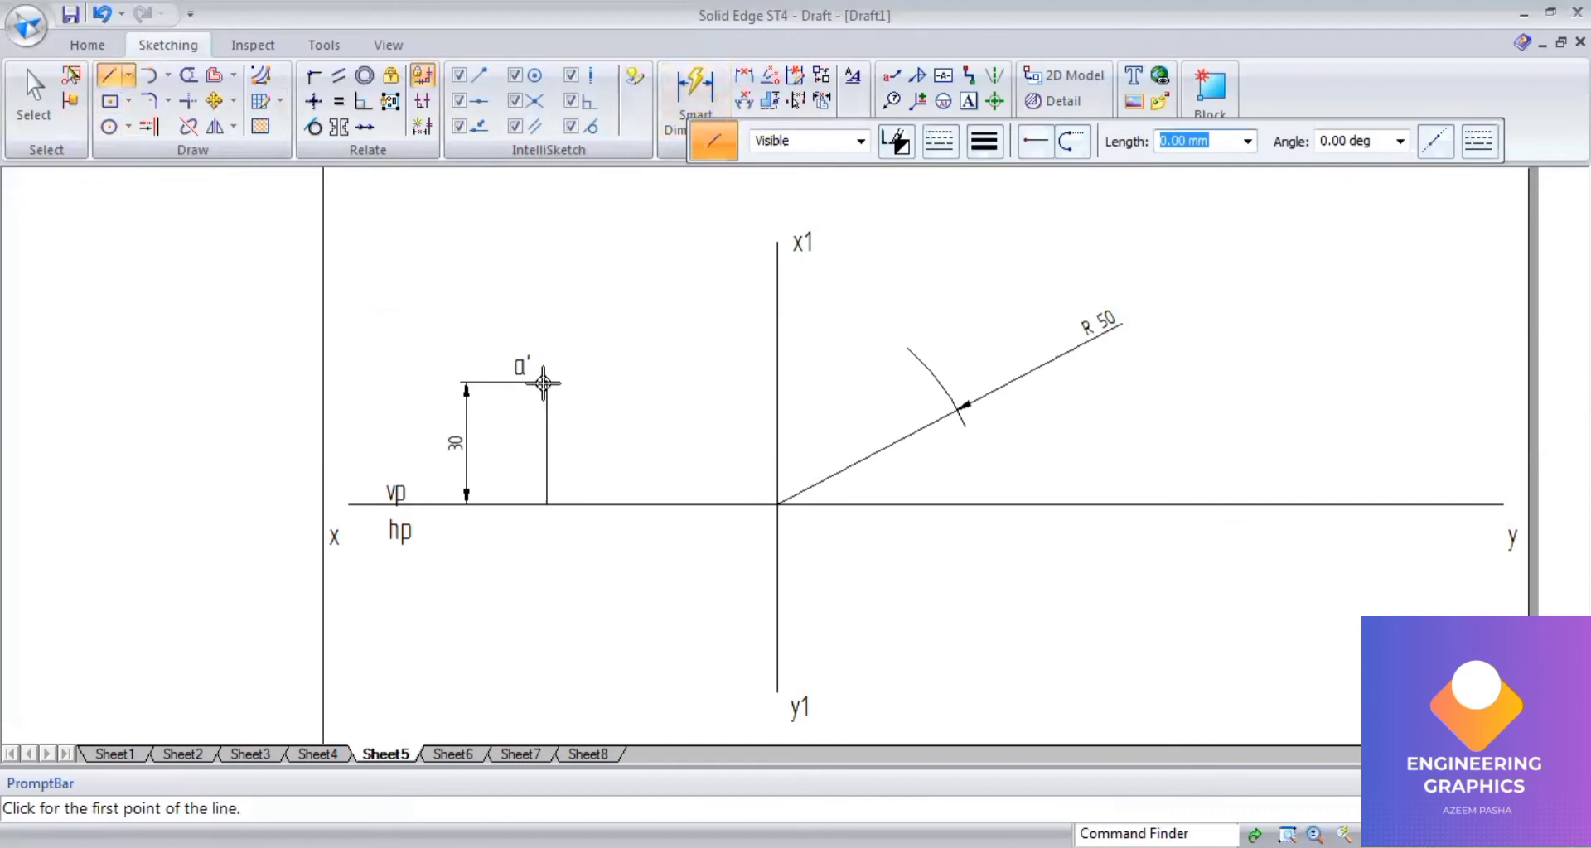
pyautogui.click(546, 382)
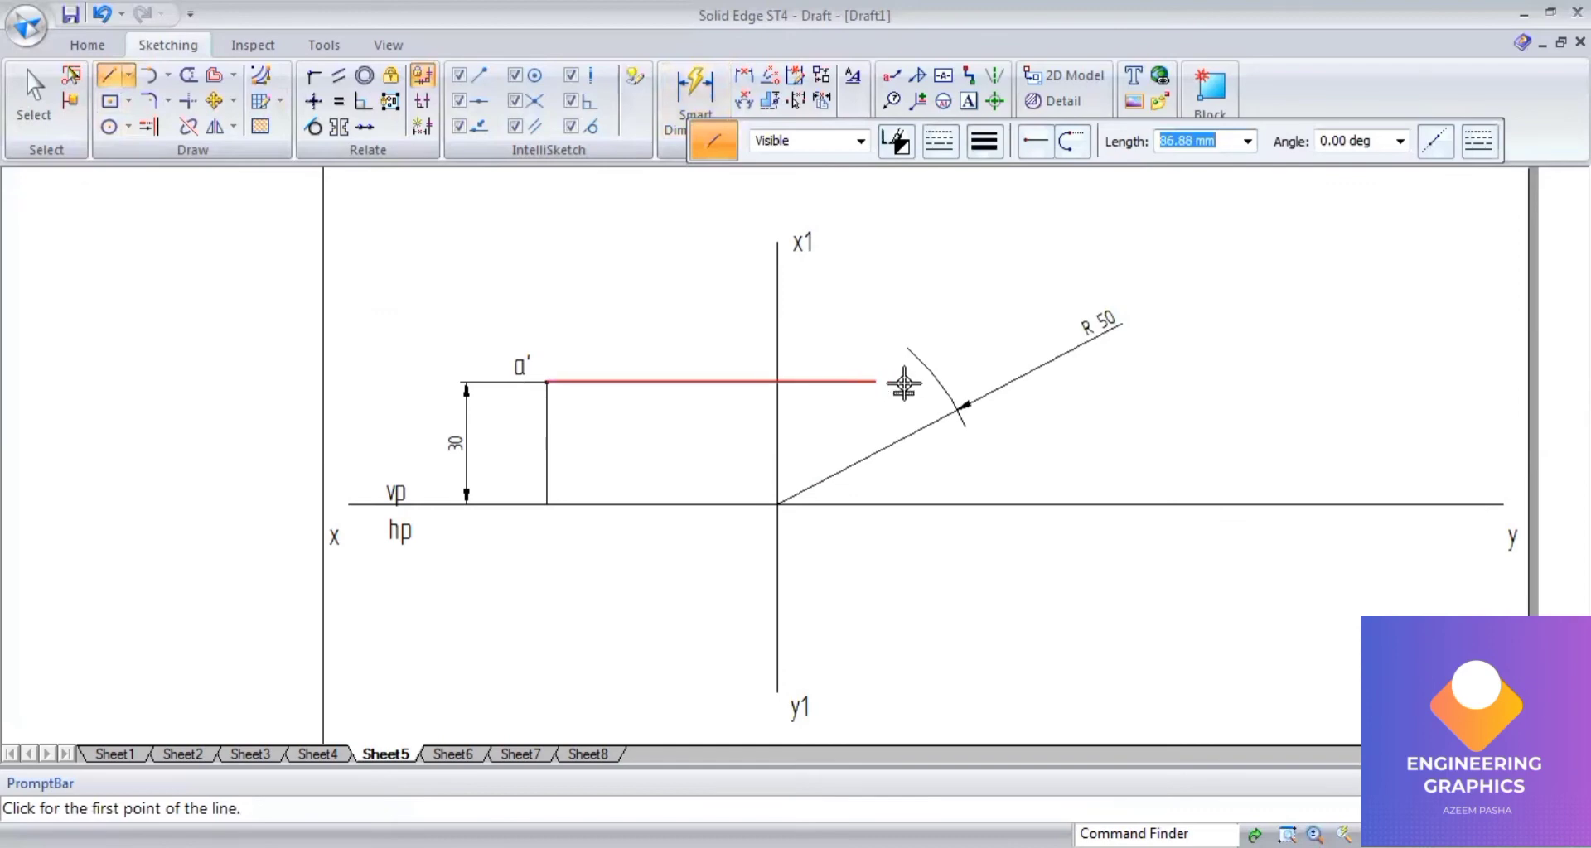
pyautogui.click(981, 382)
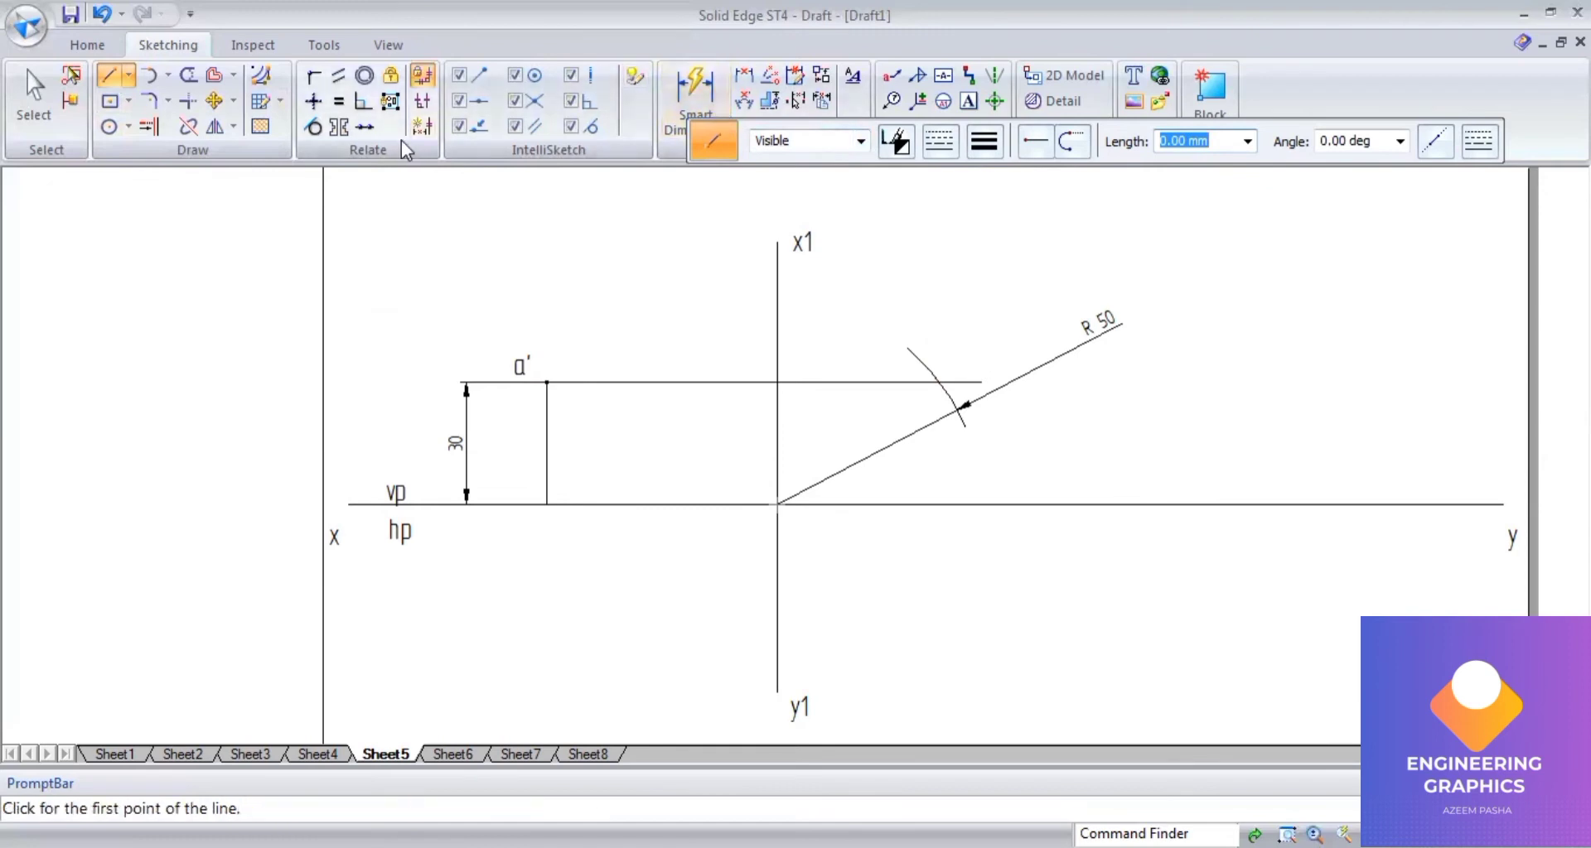
# Trim the projector beyond the arc and label the meeting point a''
pyautogui.click(190, 81)
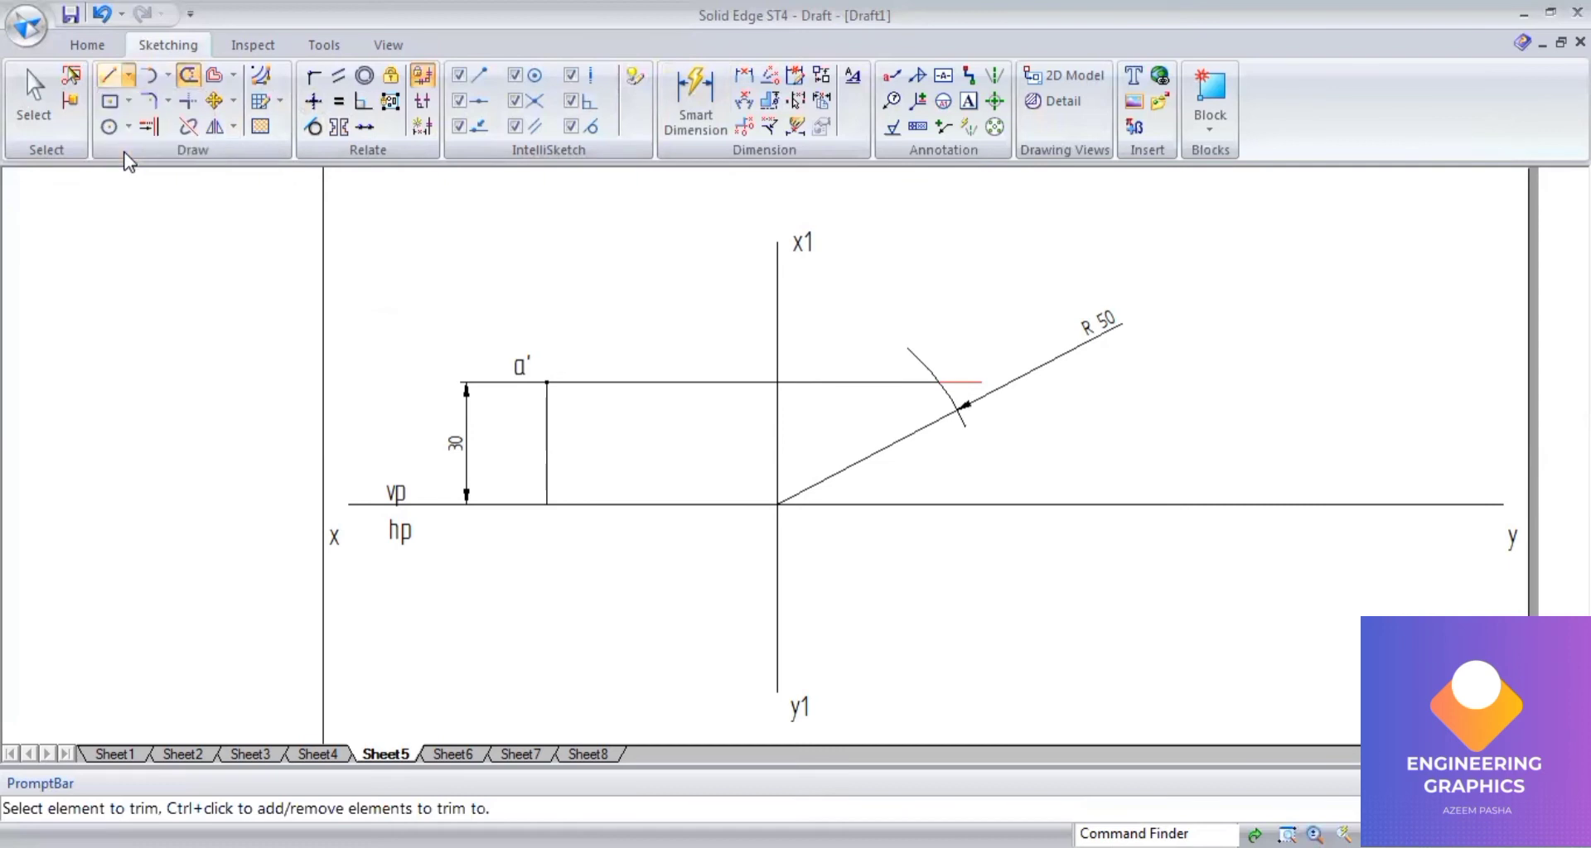
pyautogui.click(984, 141)
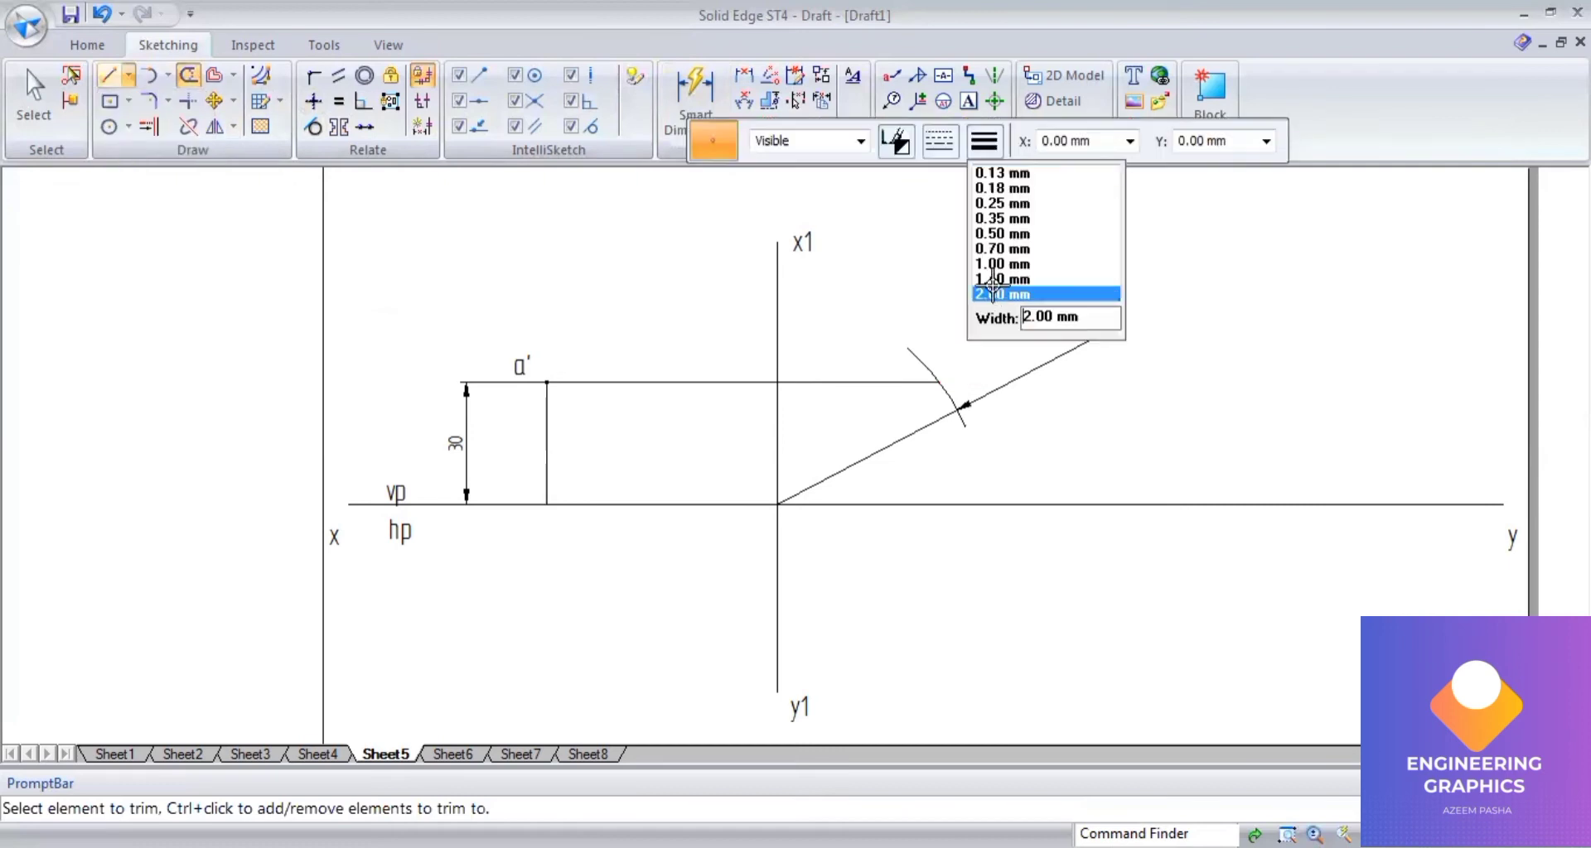
pyautogui.click(1030, 295)
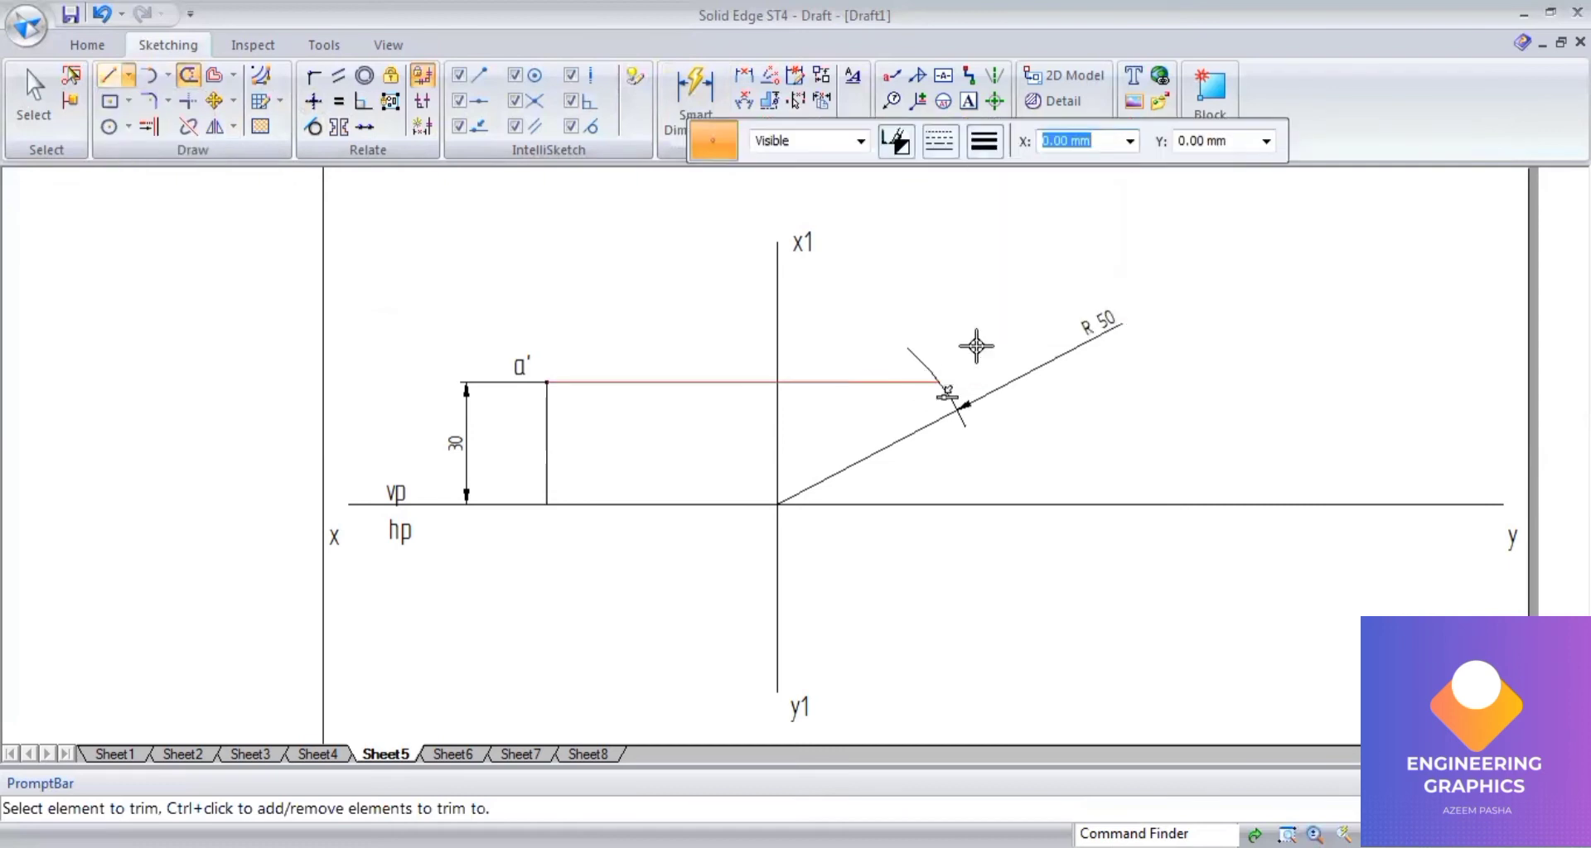
pyautogui.click(966, 103)
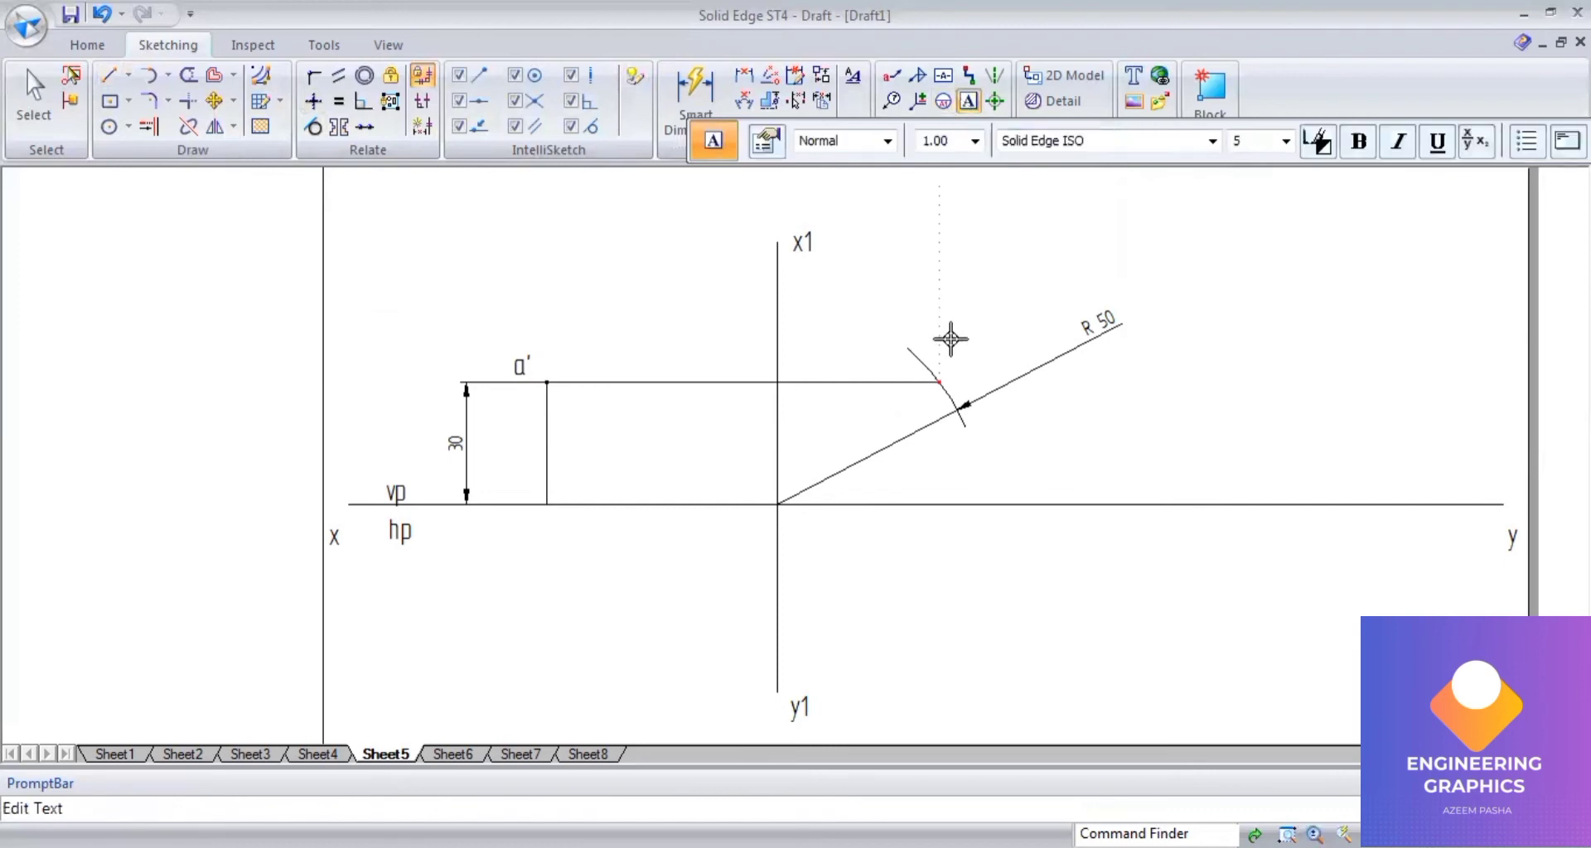
pyautogui.write("a'")
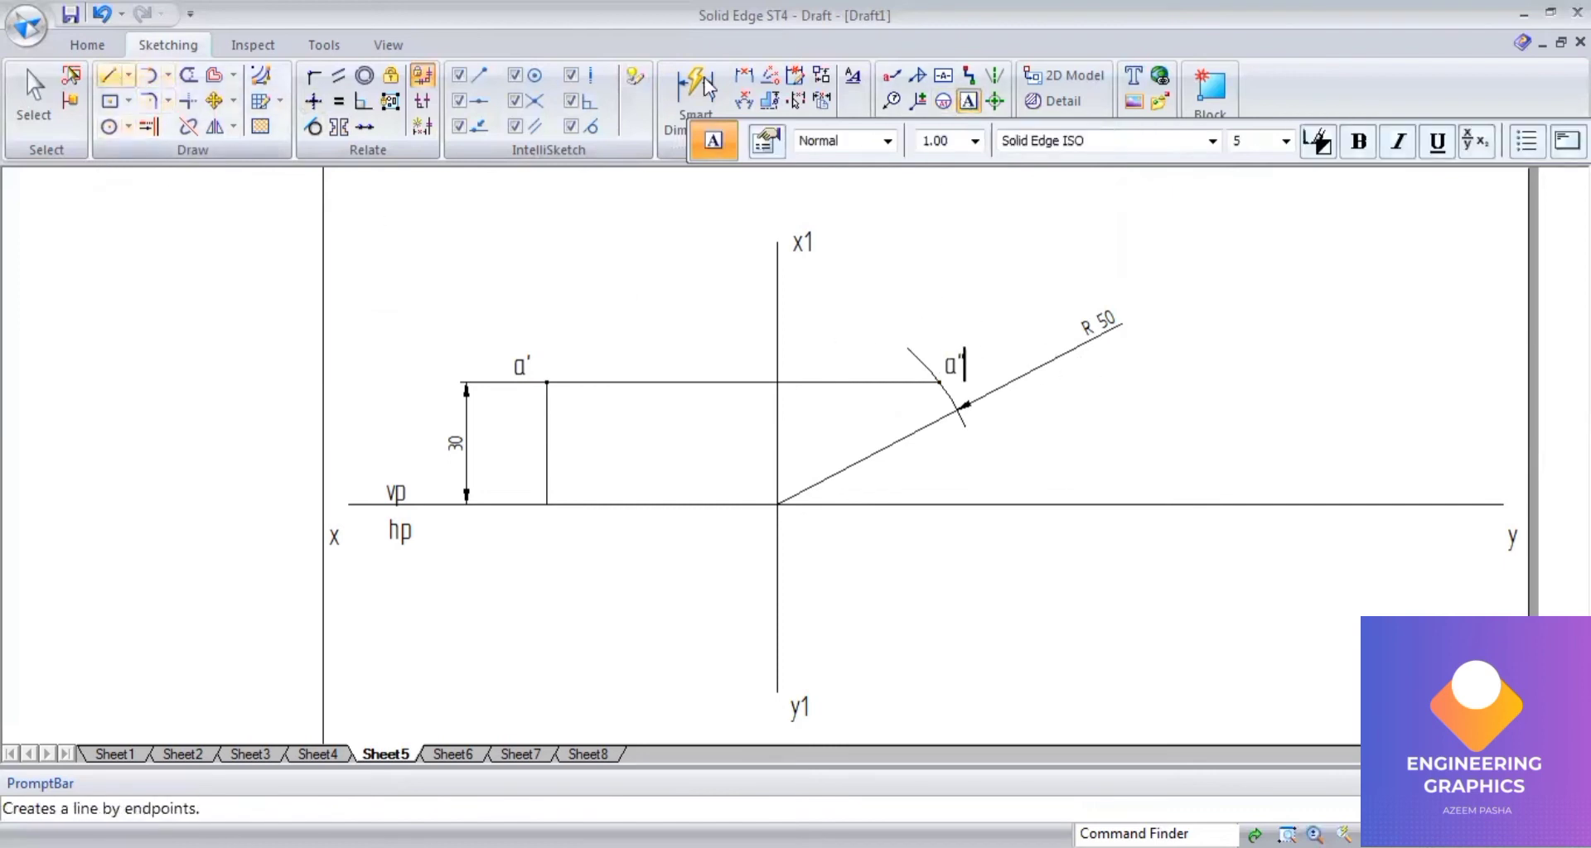
# Draw a -45° line from the XY/X1Y1 crossing and dimension its 45° angle to XY
pyautogui.click(110, 76)
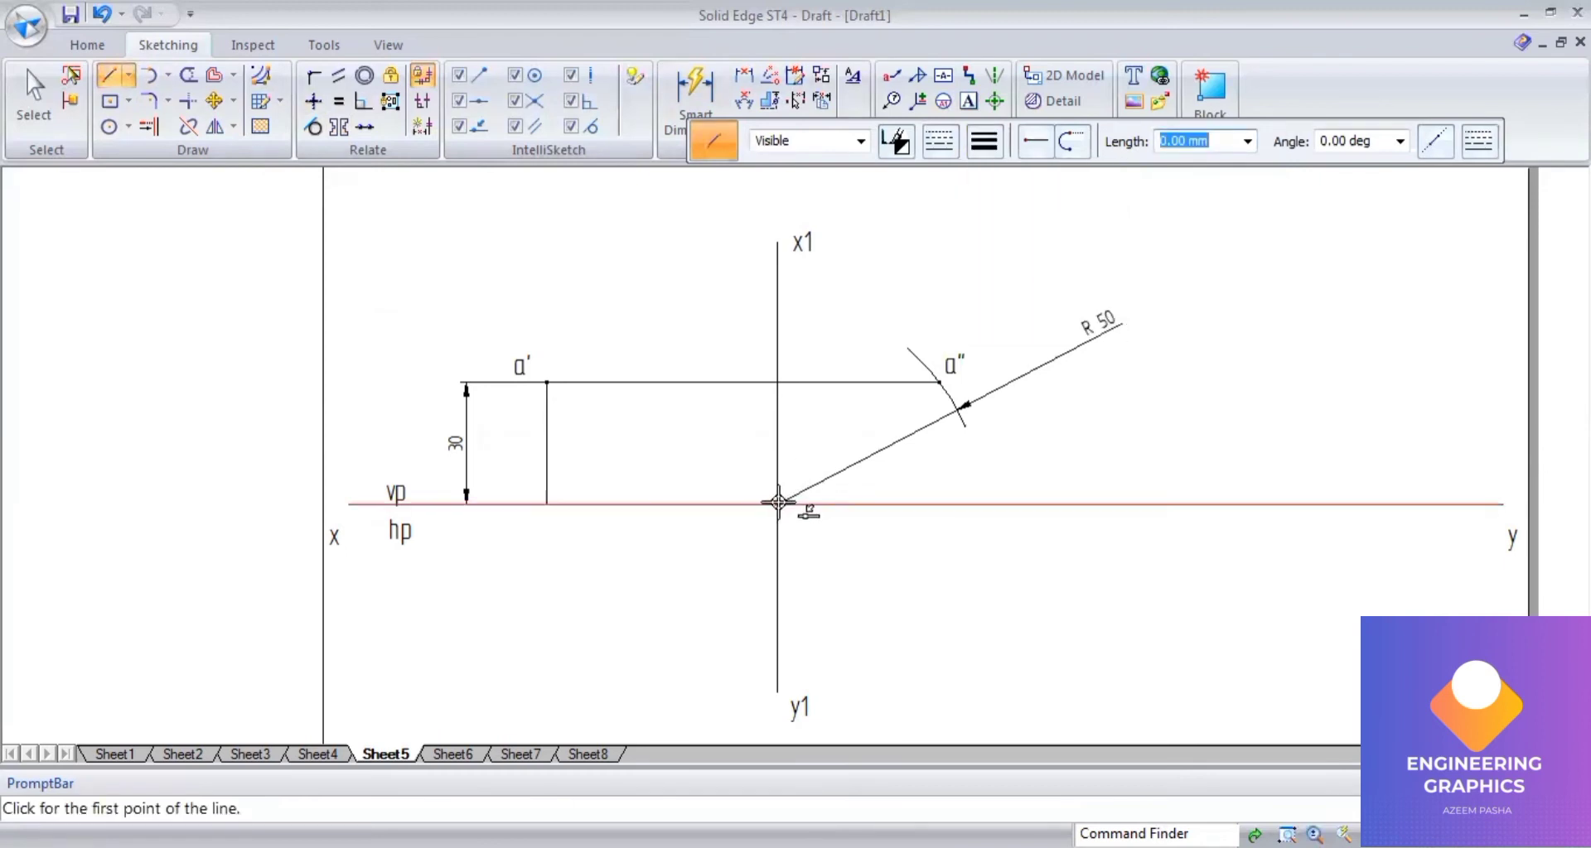
pyautogui.click(776, 500)
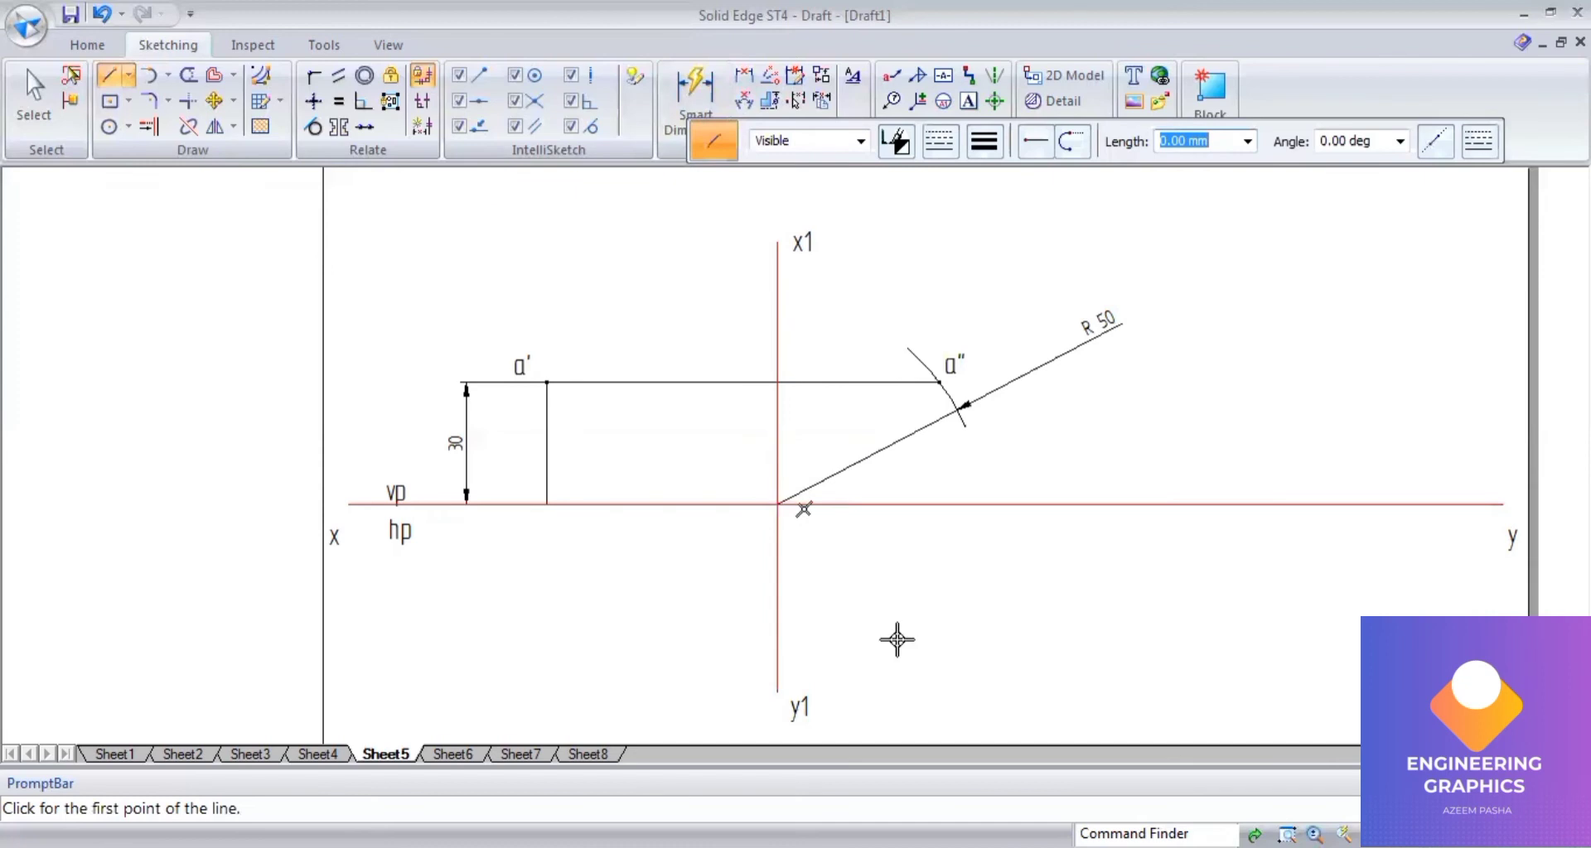
pyautogui.click(1359, 142)
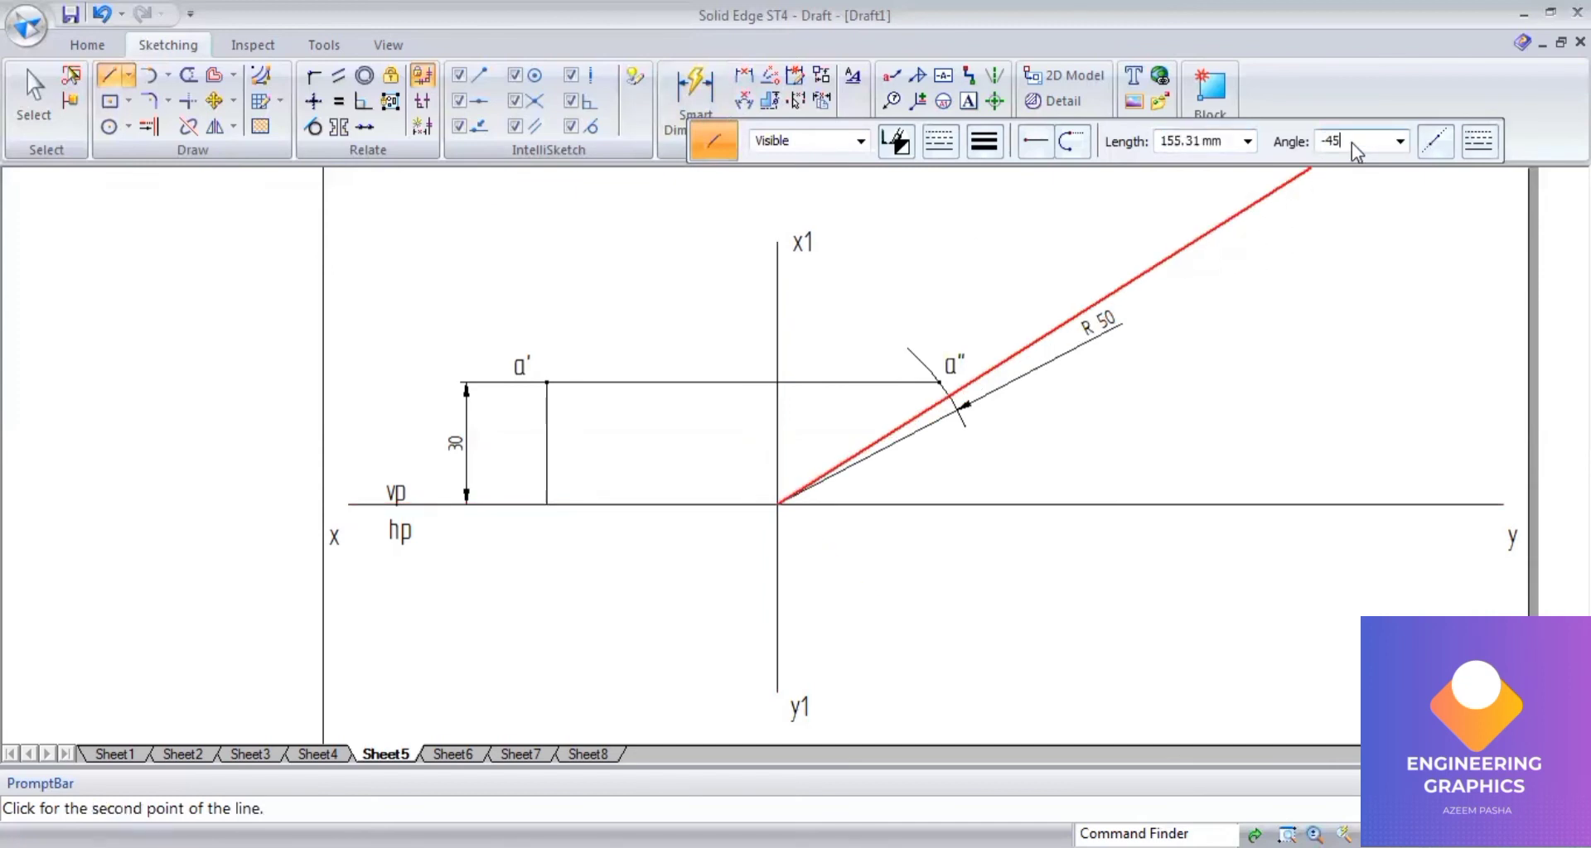
pyautogui.write('-45')
pyautogui.press('Return')
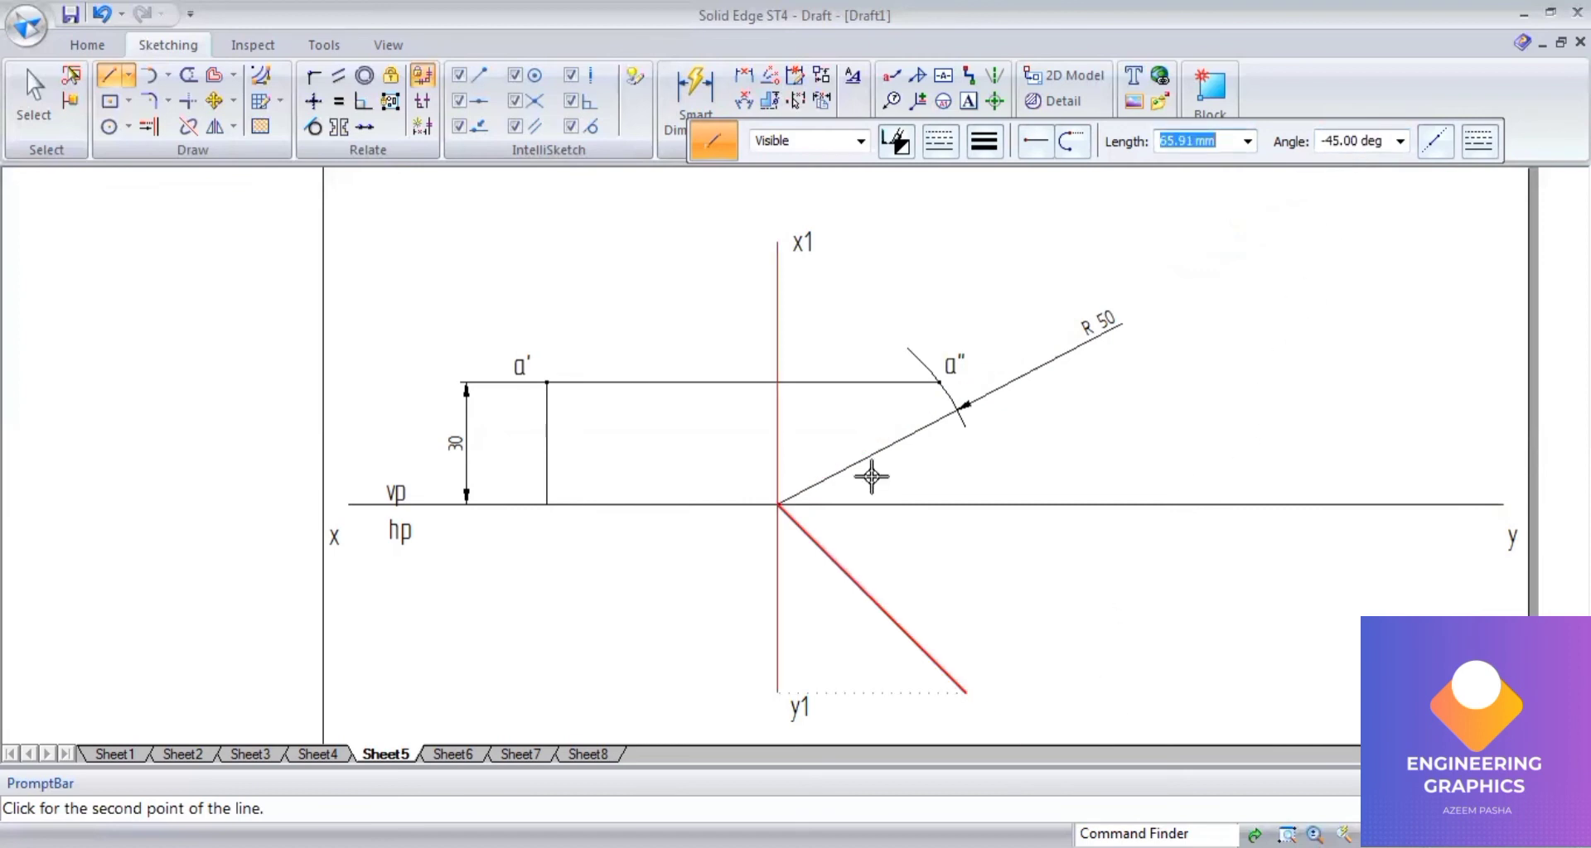
pyautogui.press('Return')
pyautogui.click(741, 102)
pyautogui.click(834, 551)
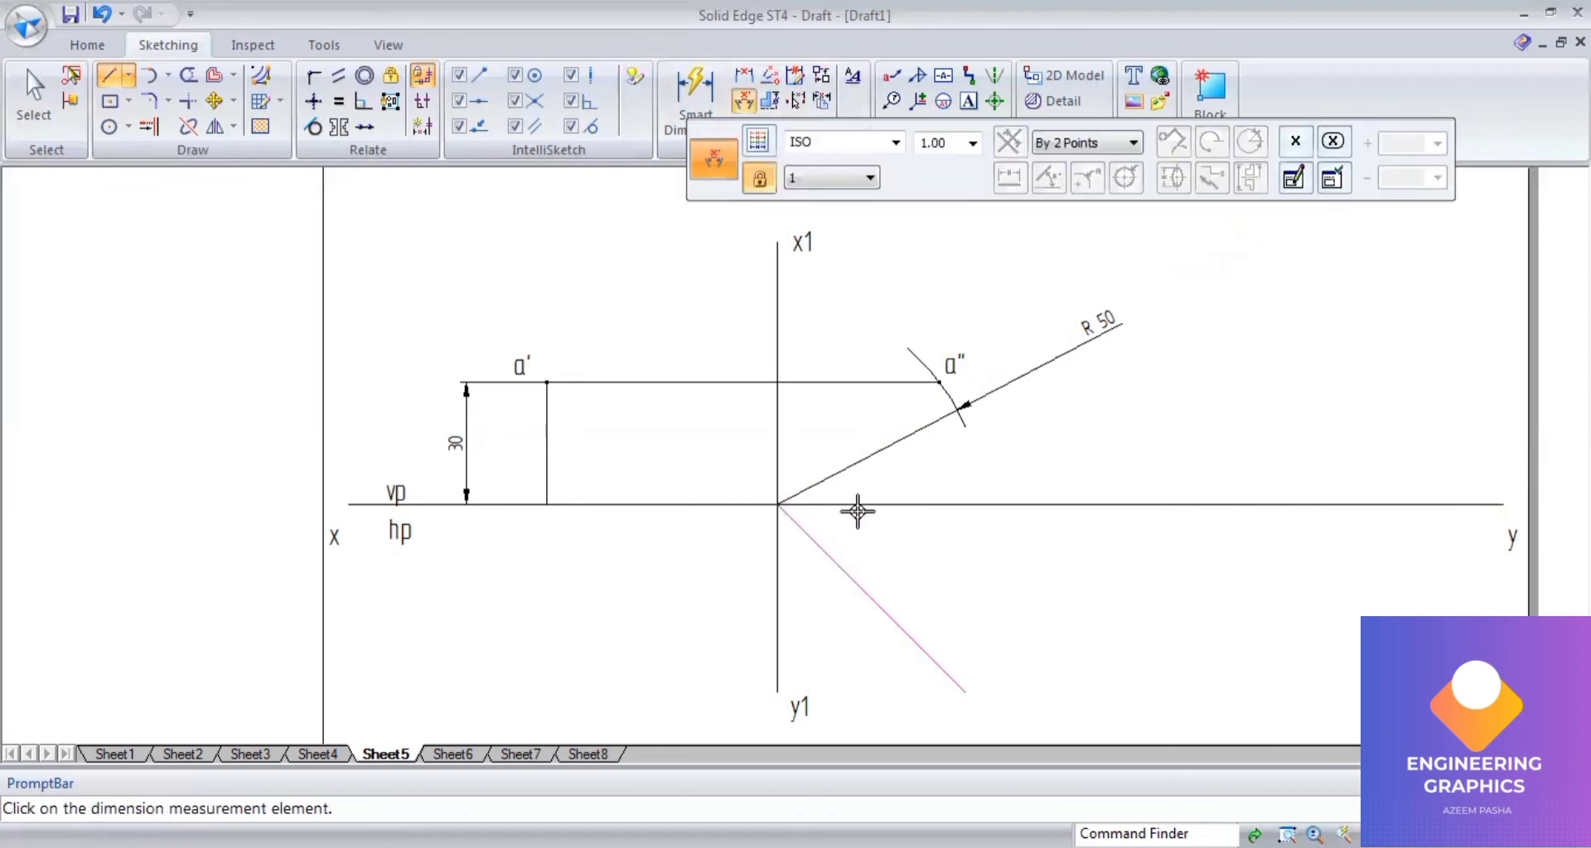
pyautogui.click(856, 503)
pyautogui.click(857, 505)
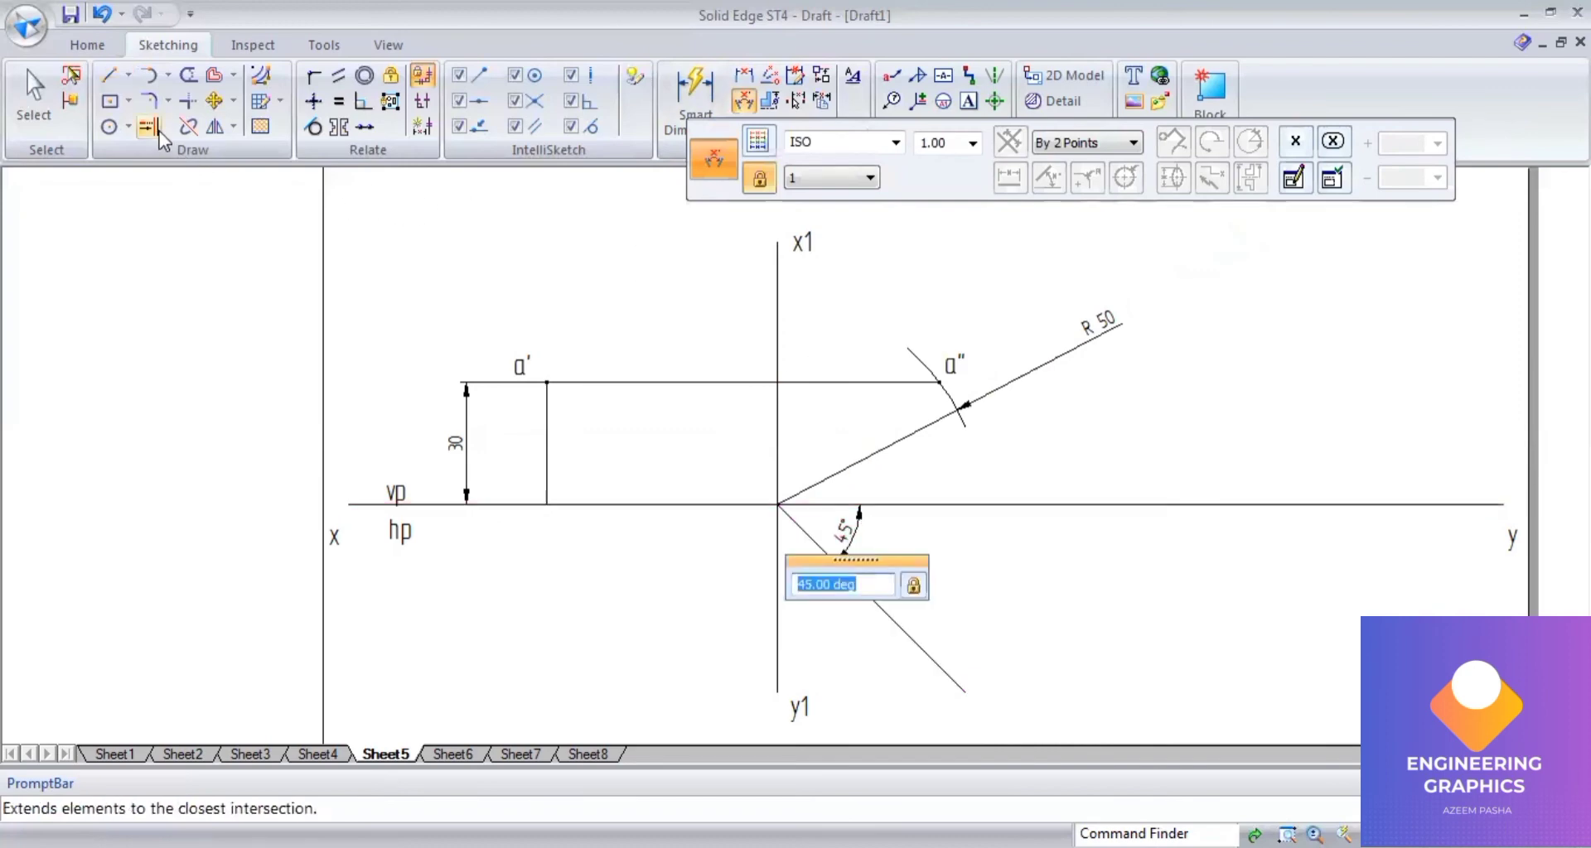
pyautogui.click(109, 74)
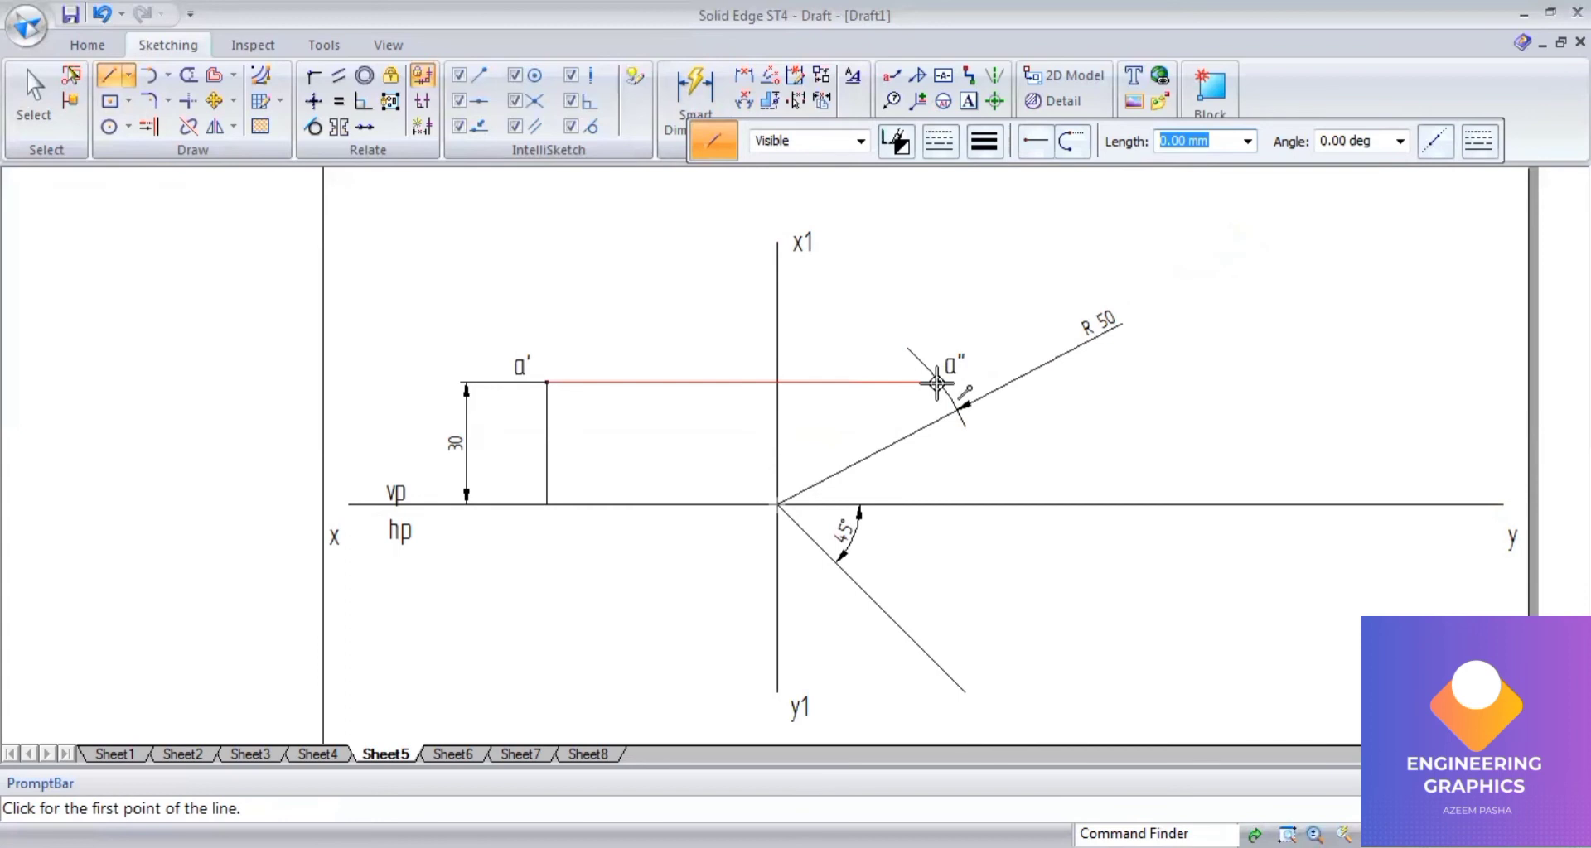
# Project a'' down to the 45° line and left, and drop a vertical projector below a'
pyautogui.click(936, 383)
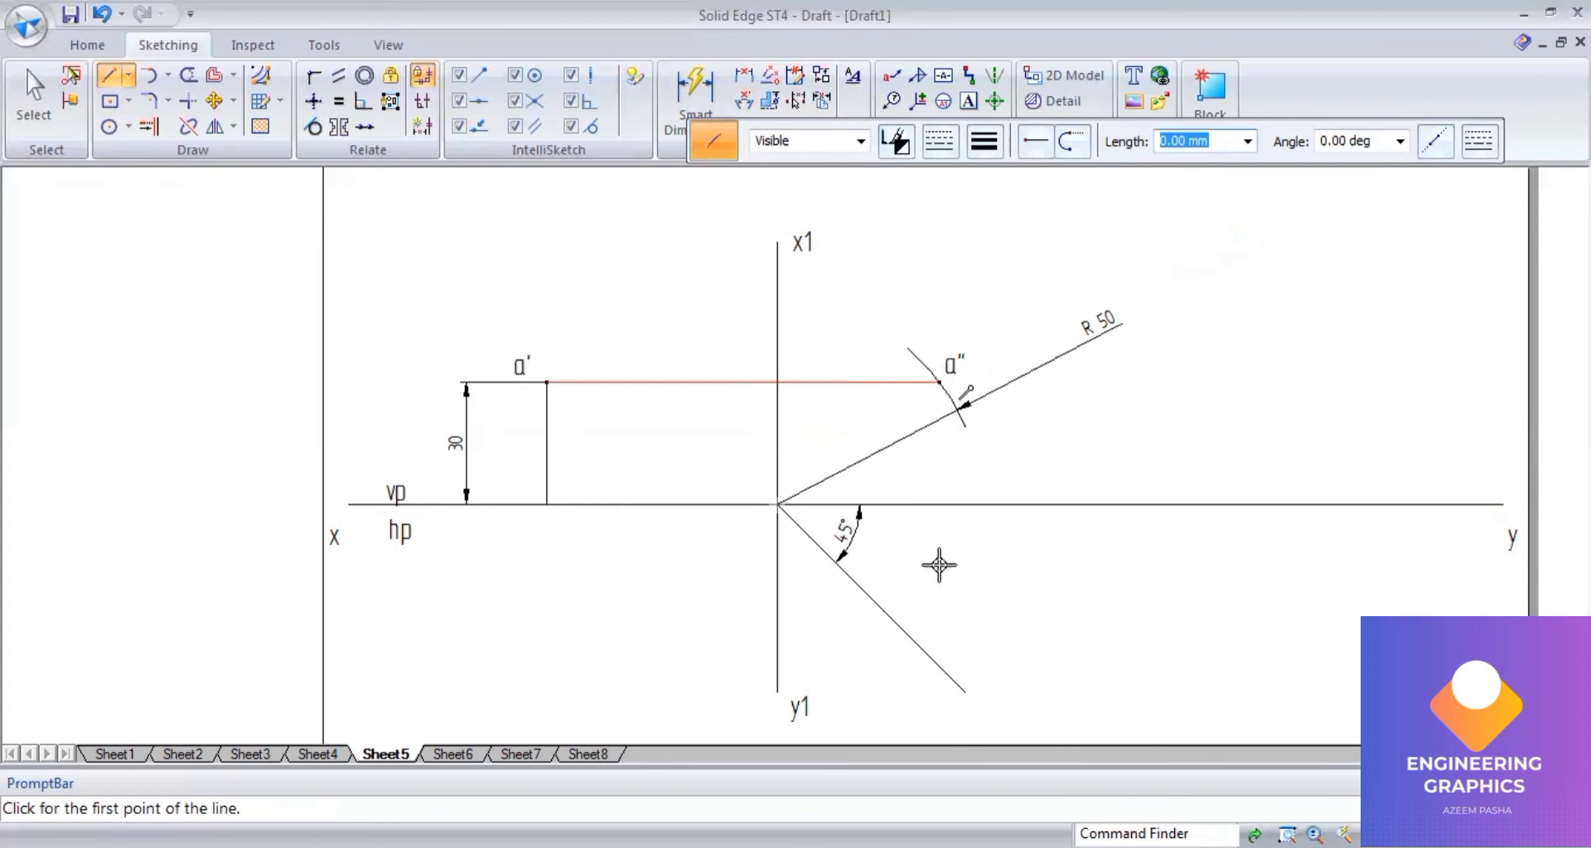
pyautogui.click(937, 667)
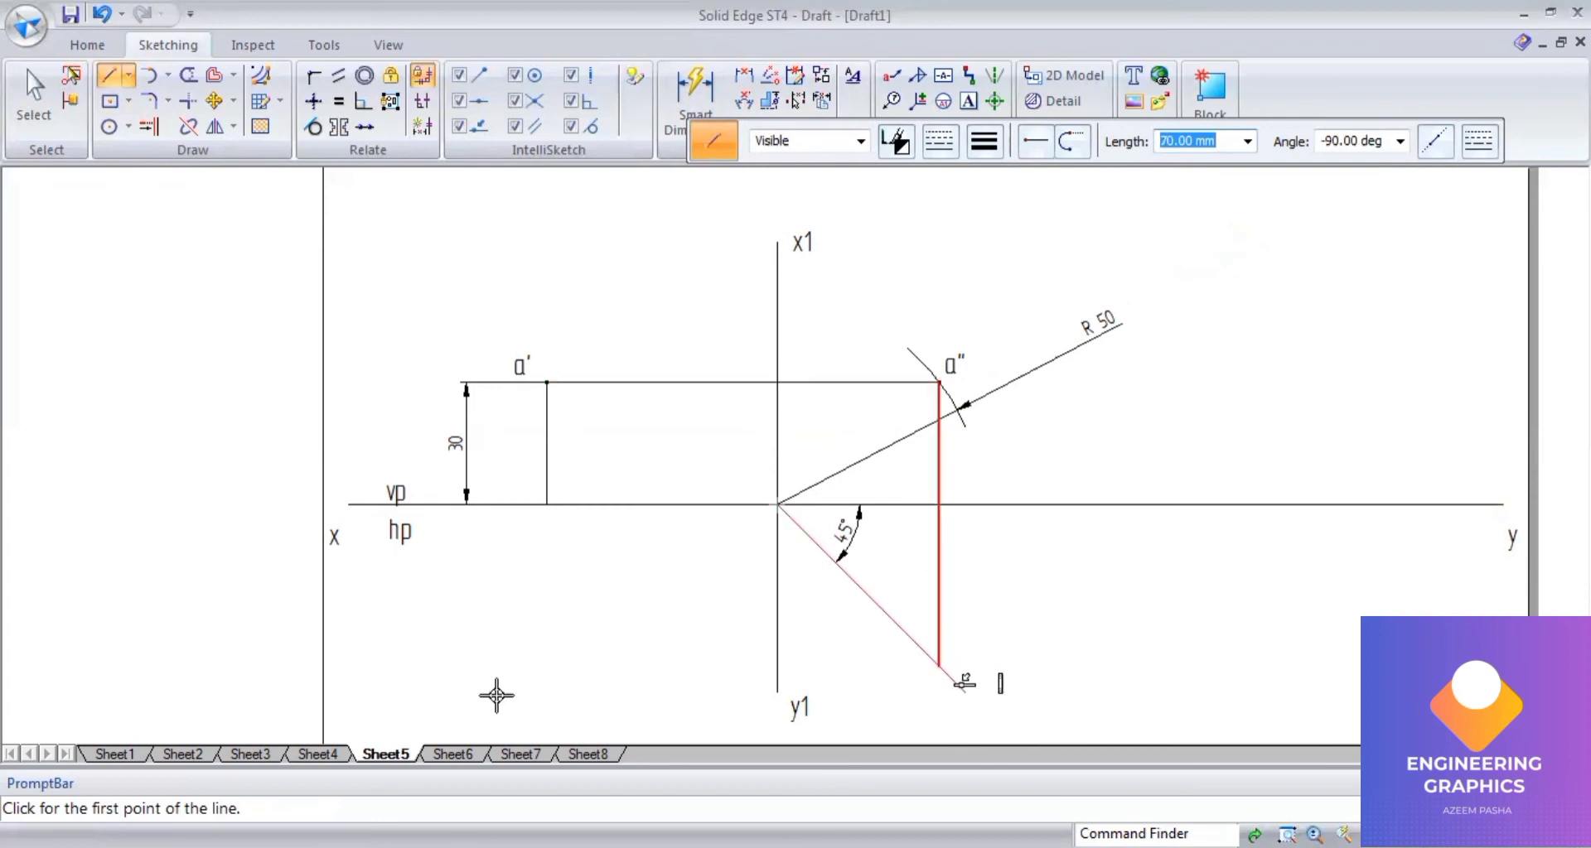
pyautogui.click(458, 667)
pyautogui.press('Escape')
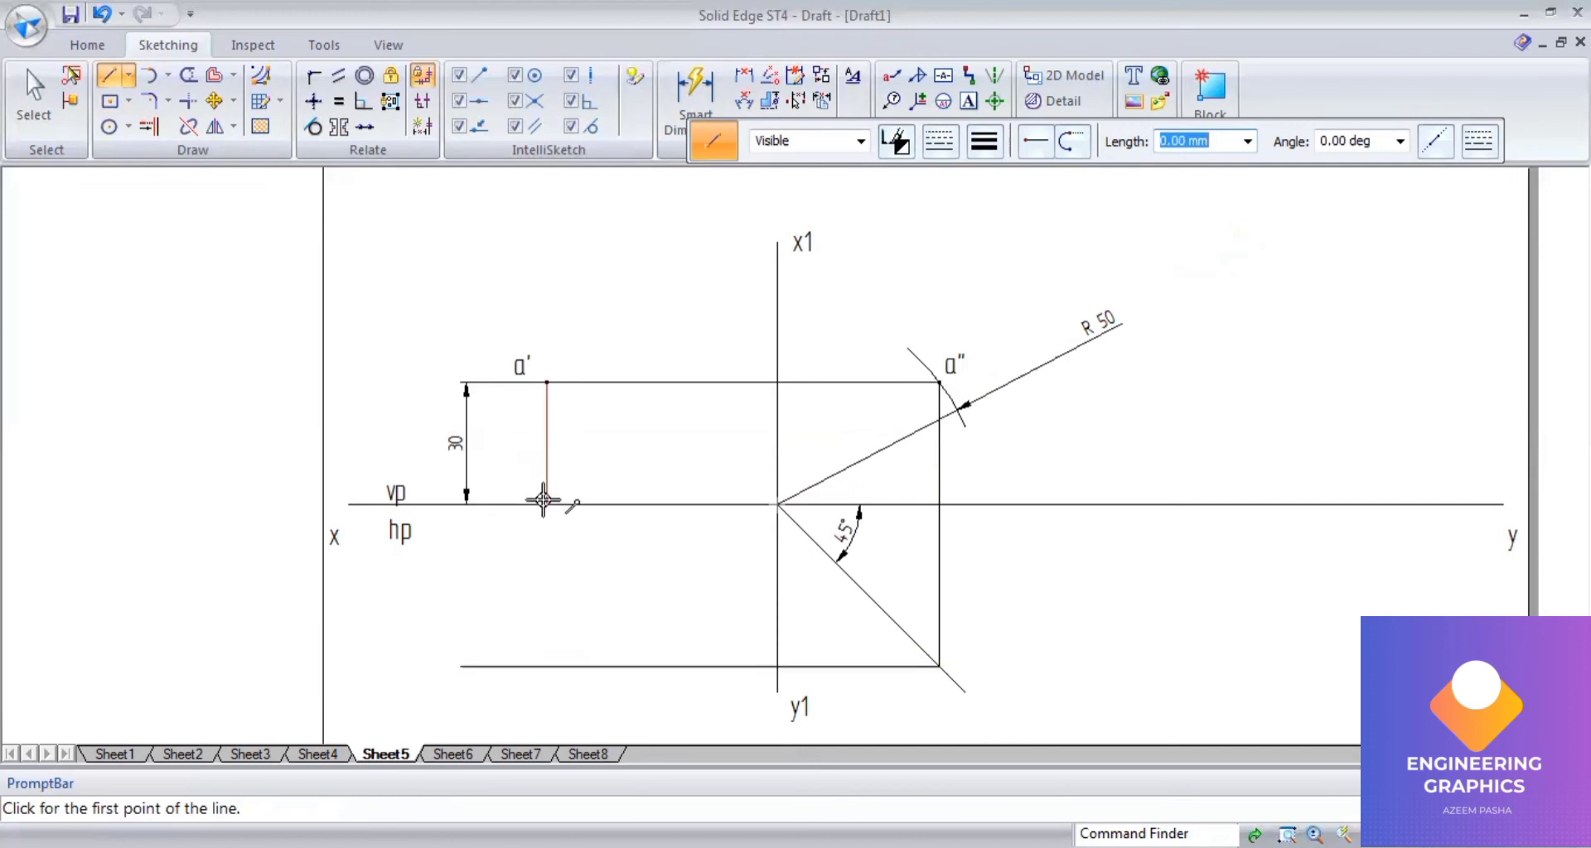
pyautogui.click(545, 504)
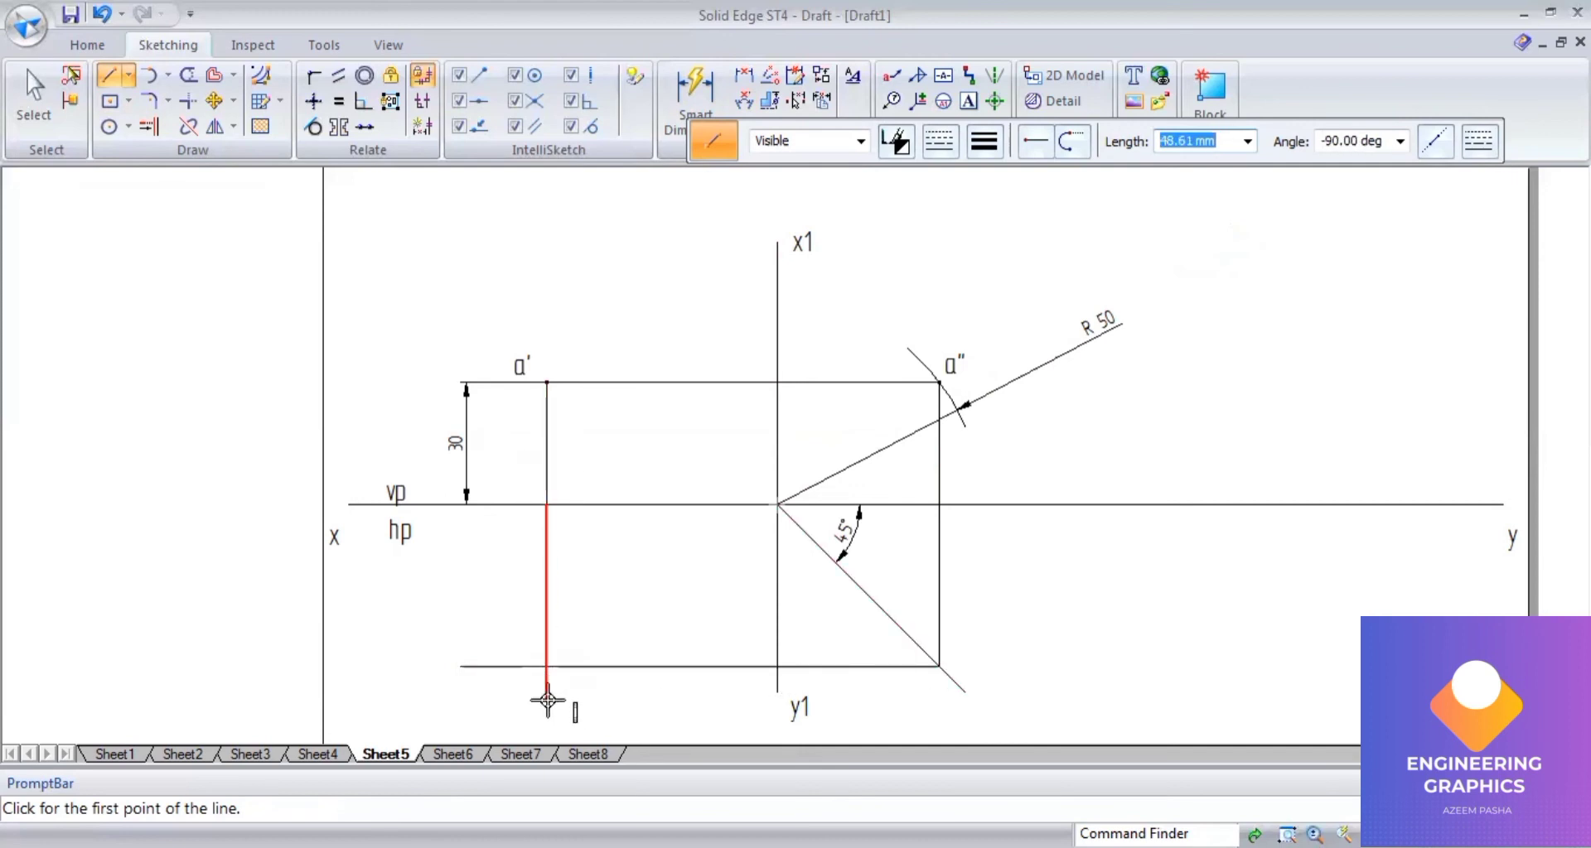
pyautogui.click(547, 700)
pyautogui.press('Escape')
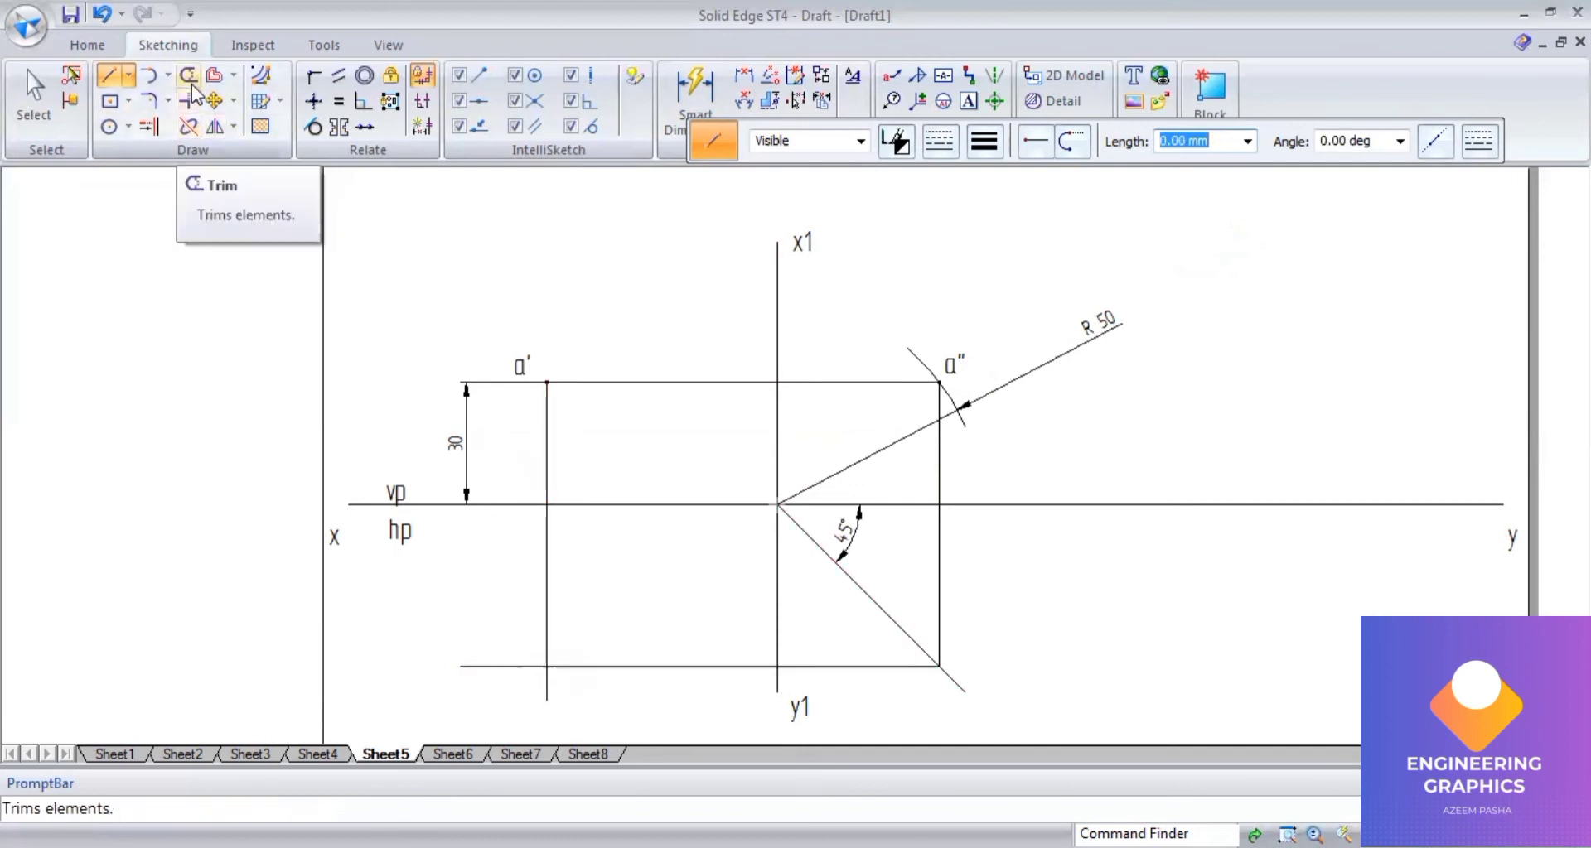
# Trim the projector overhangs and position a label at the rectangle's bottom-left corner
pyautogui.click(190, 82)
pyautogui.click(500, 666)
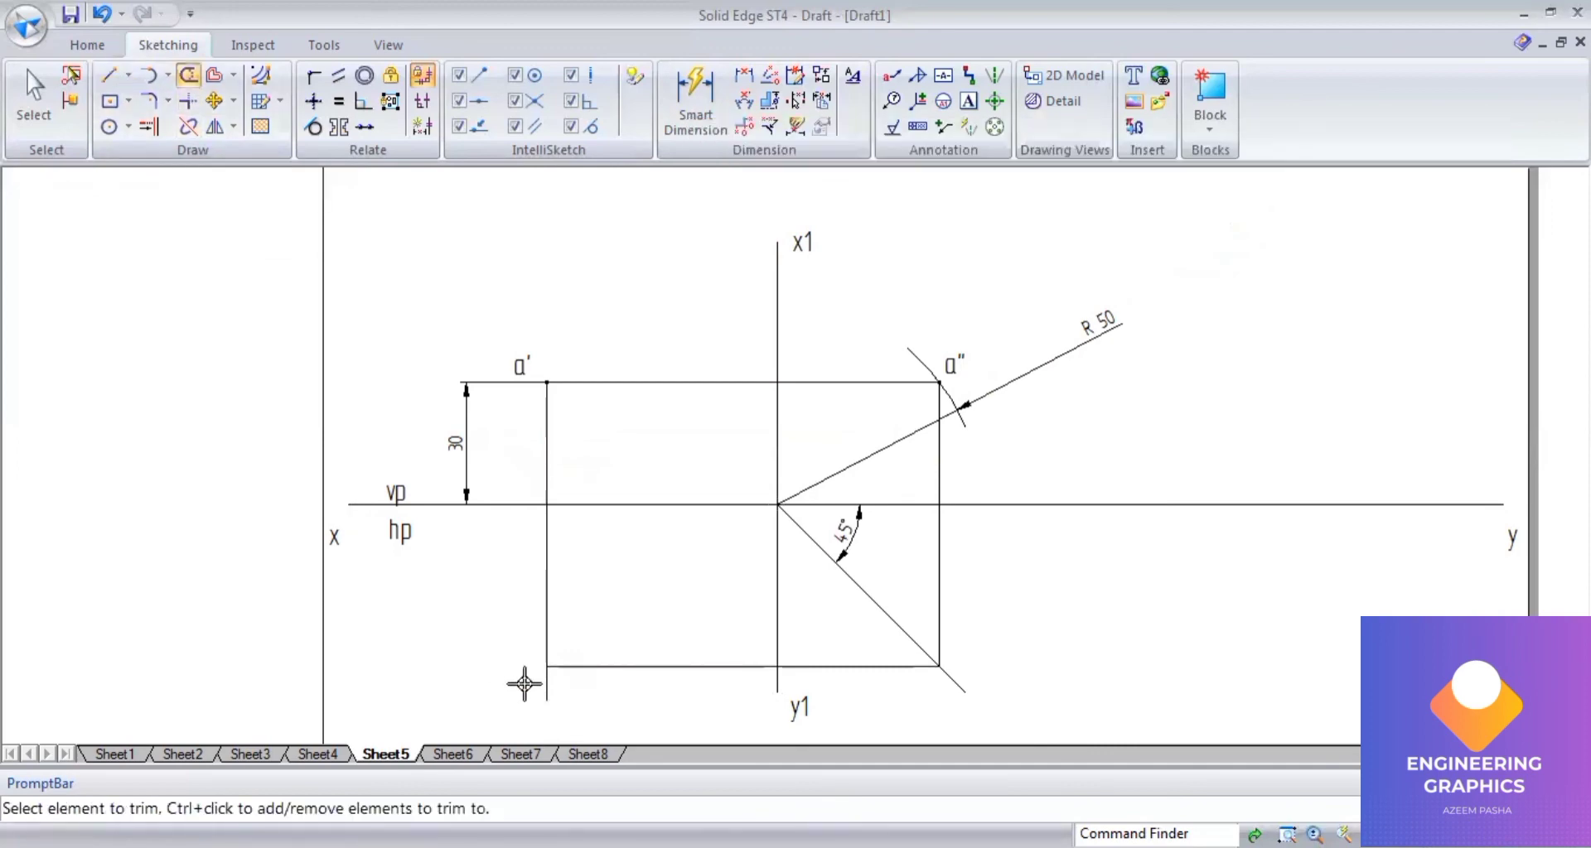
pyautogui.click(540, 688)
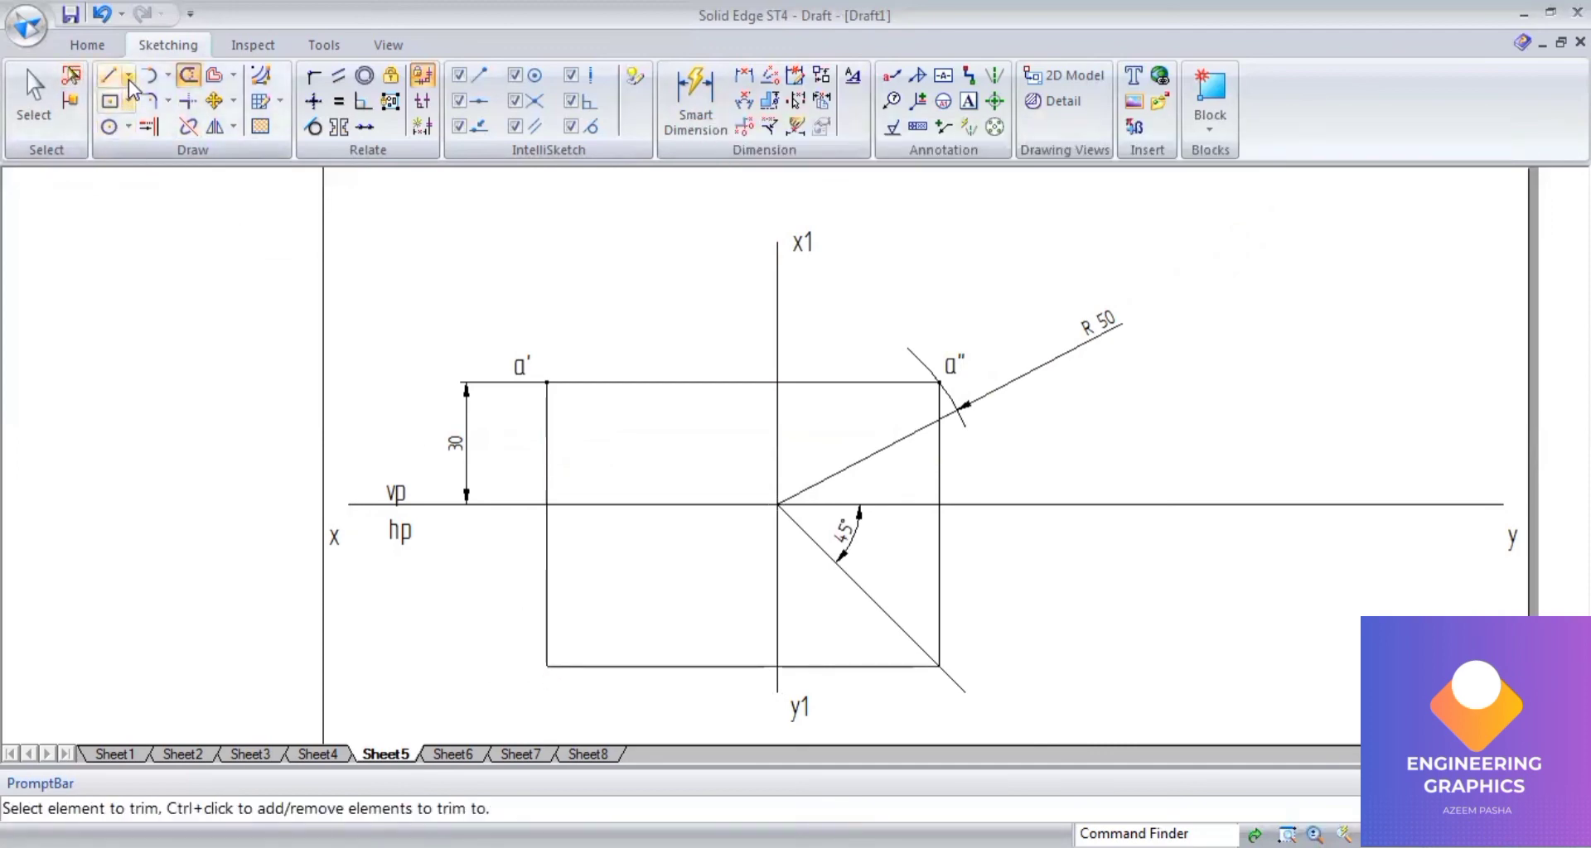
pyautogui.click(130, 80)
pyautogui.click(129, 157)
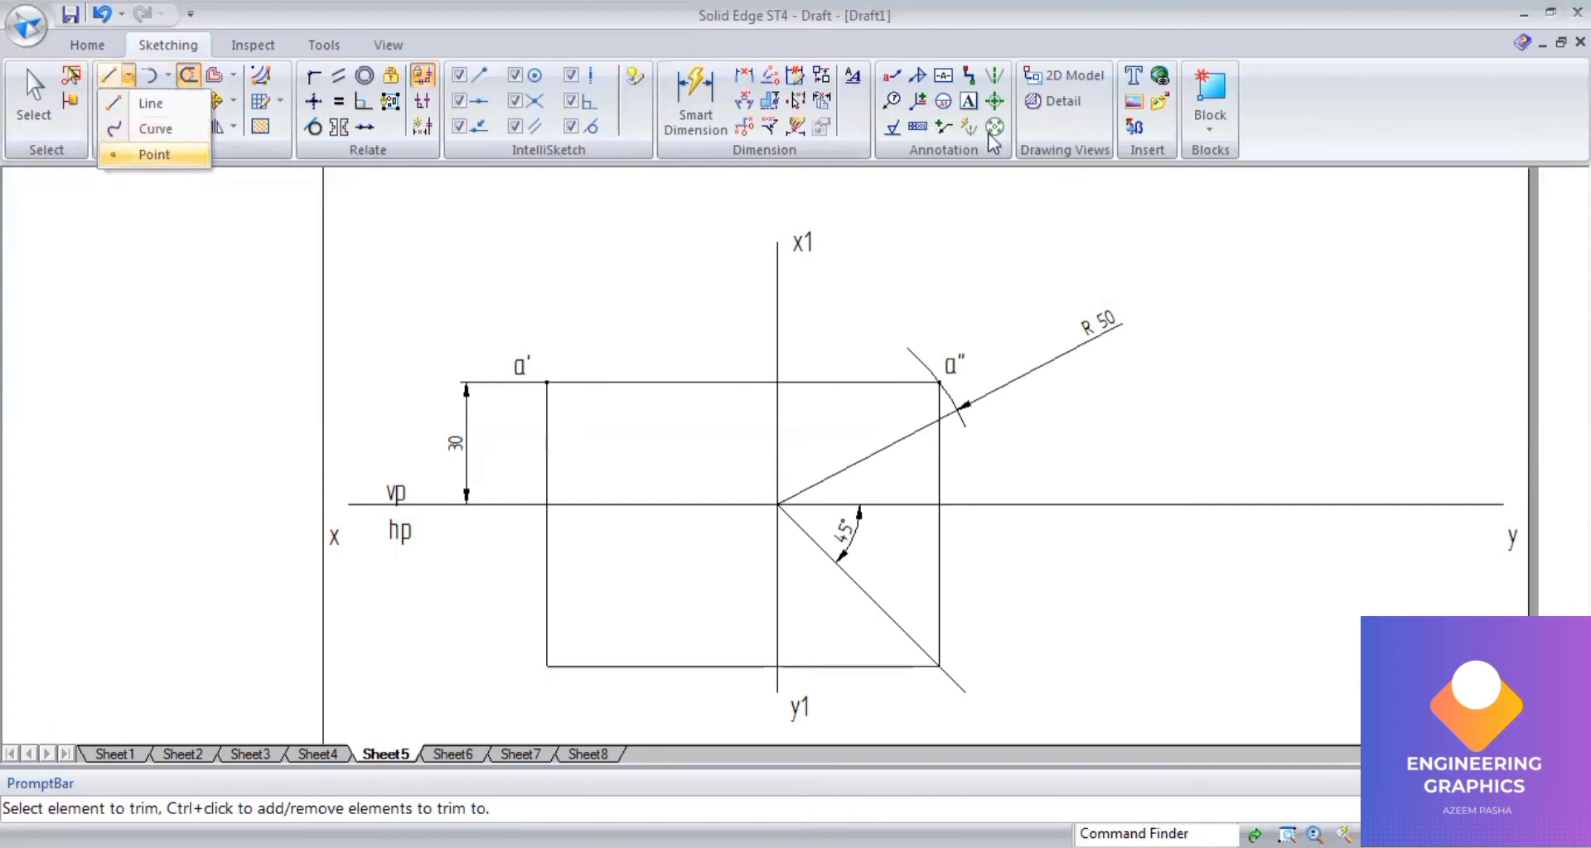
pyautogui.click(986, 287)
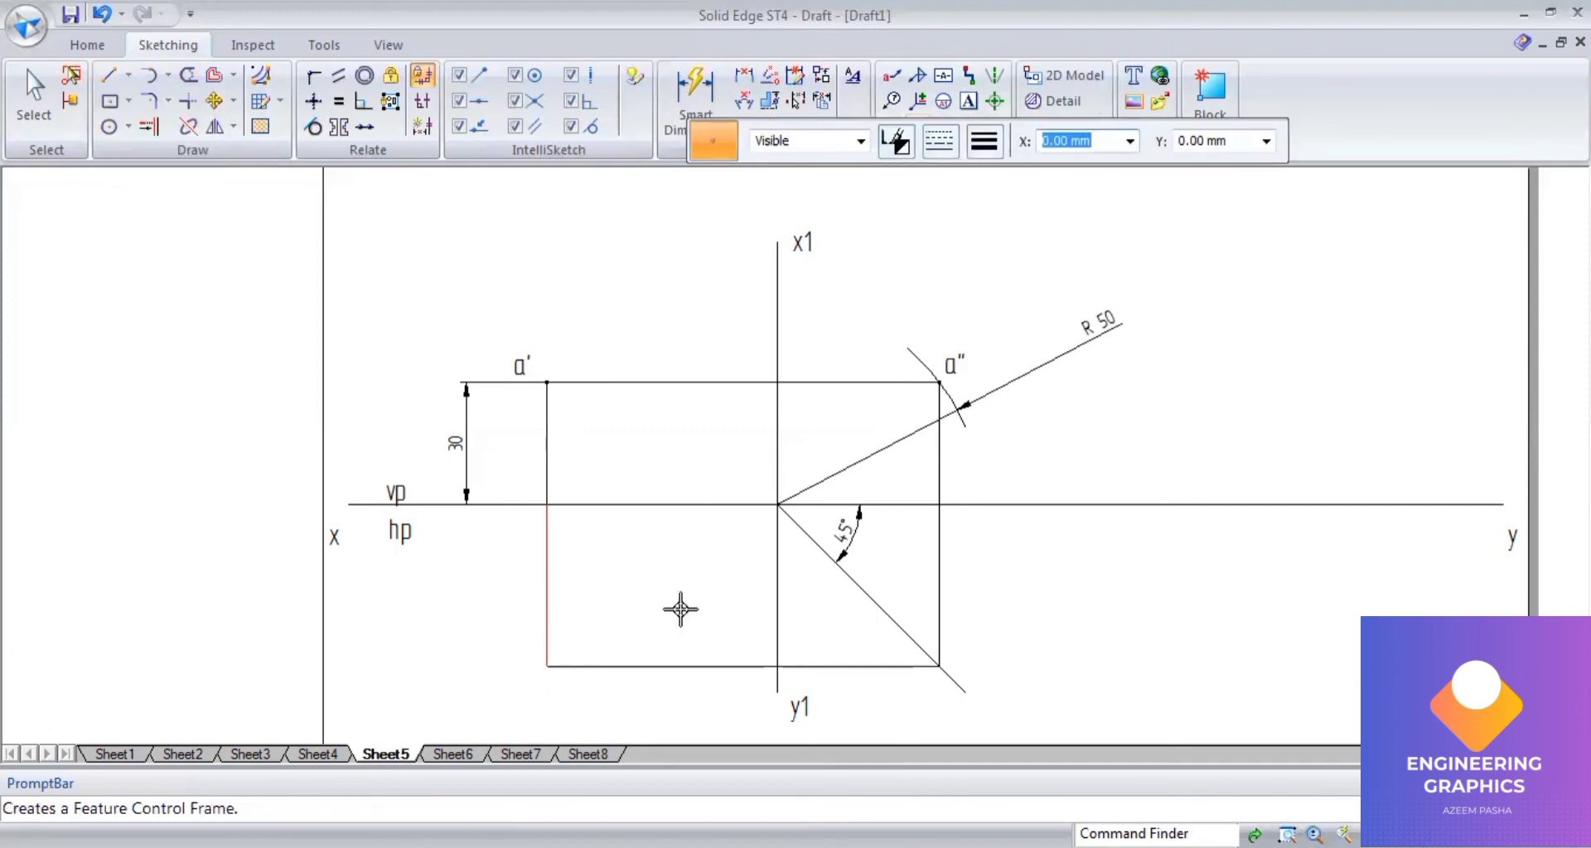
pyautogui.click(970, 107)
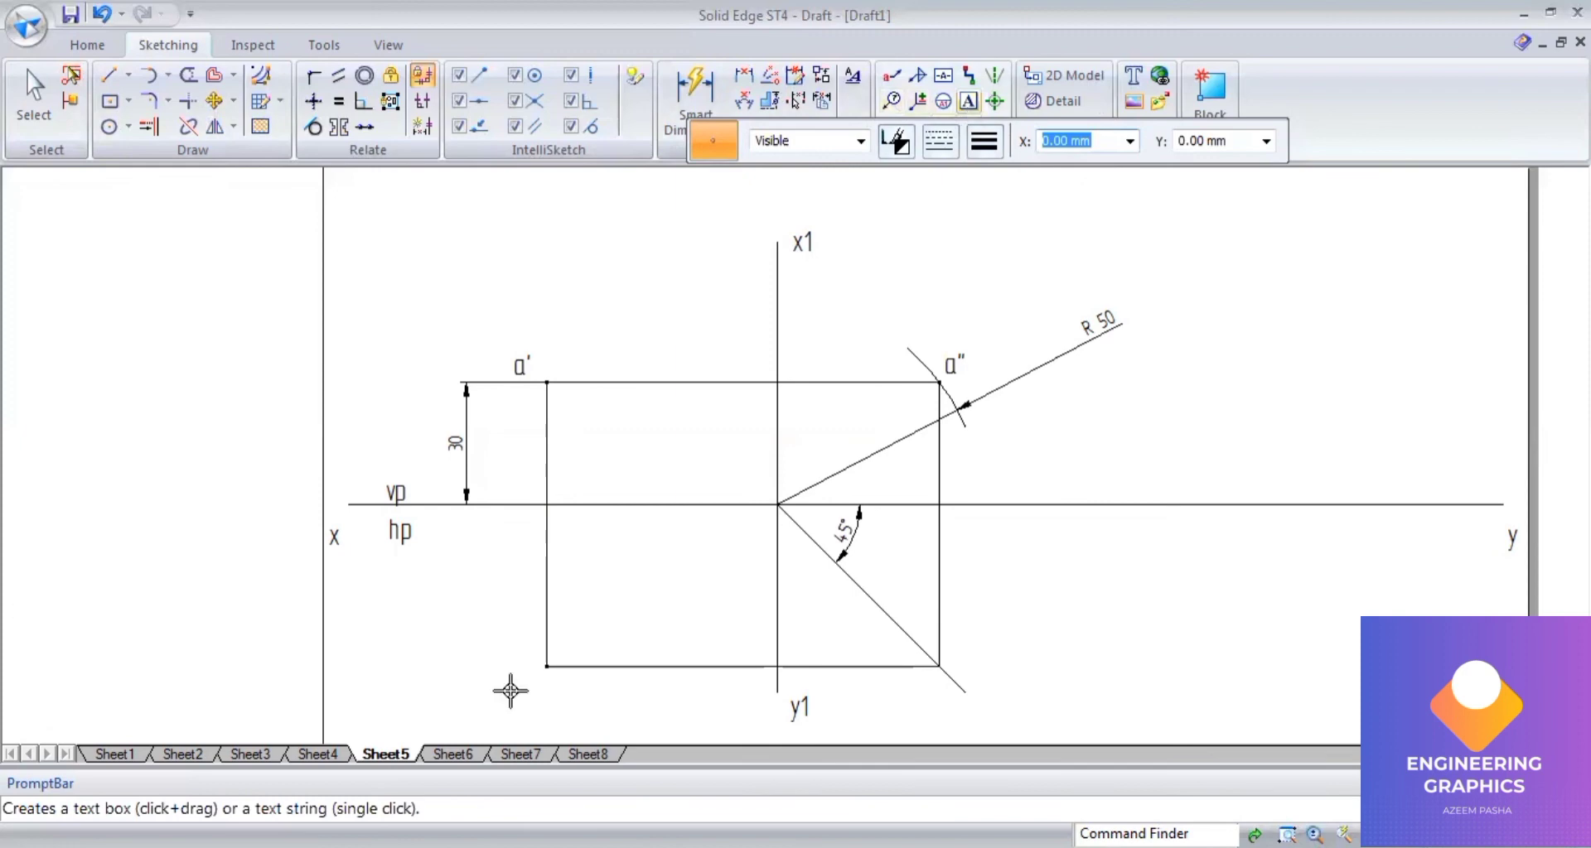
pyautogui.click(512, 655)
# Label the corner a and dimension the vertical from XY down to it as 40
pyautogui.write('a')
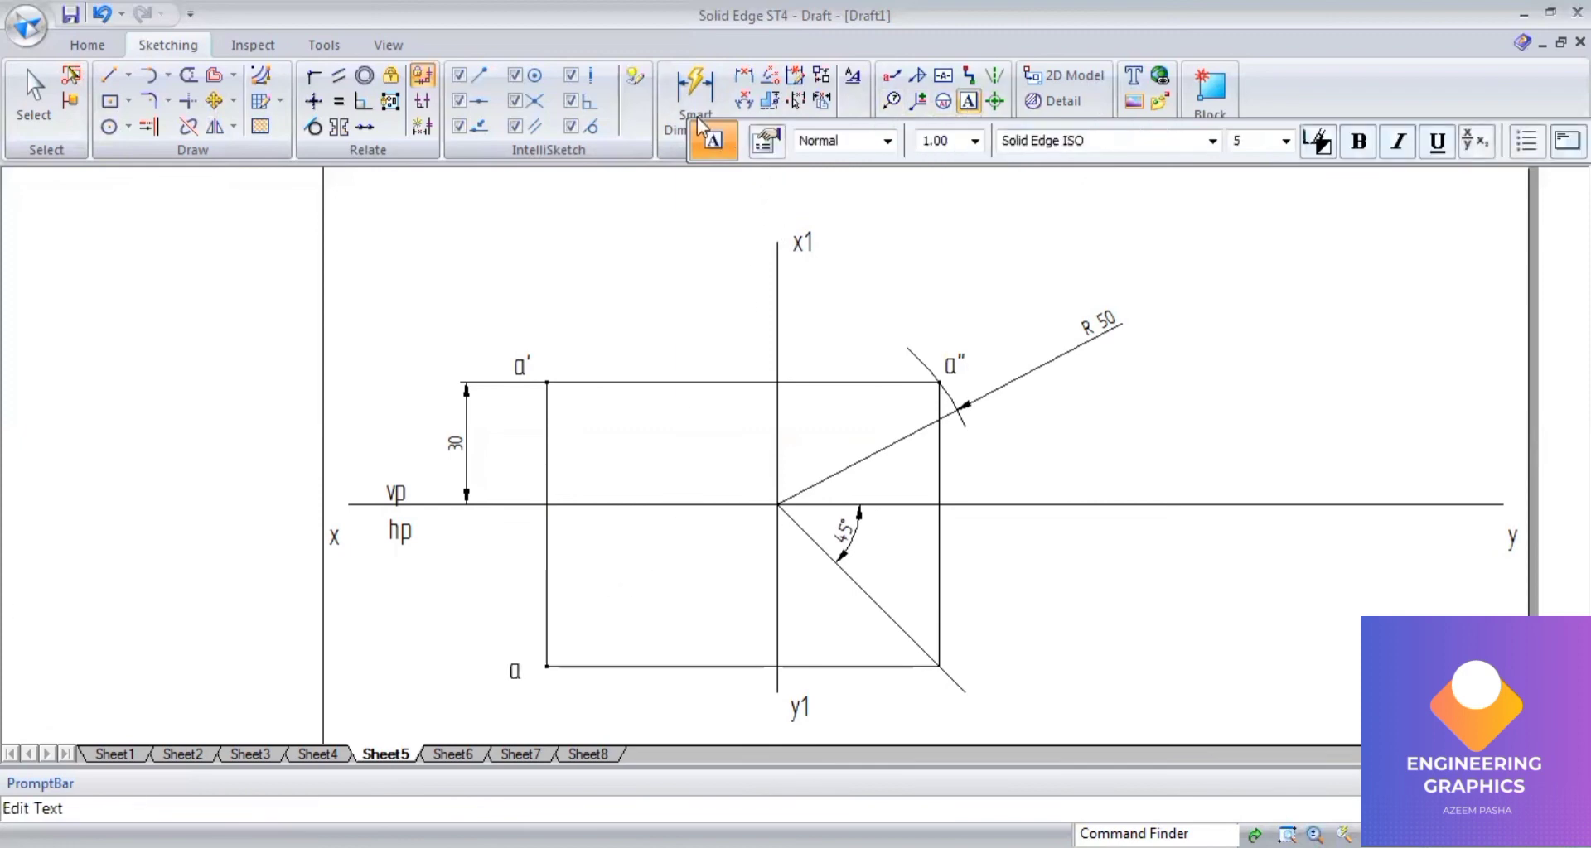
pyautogui.click(694, 89)
pyautogui.click(545, 542)
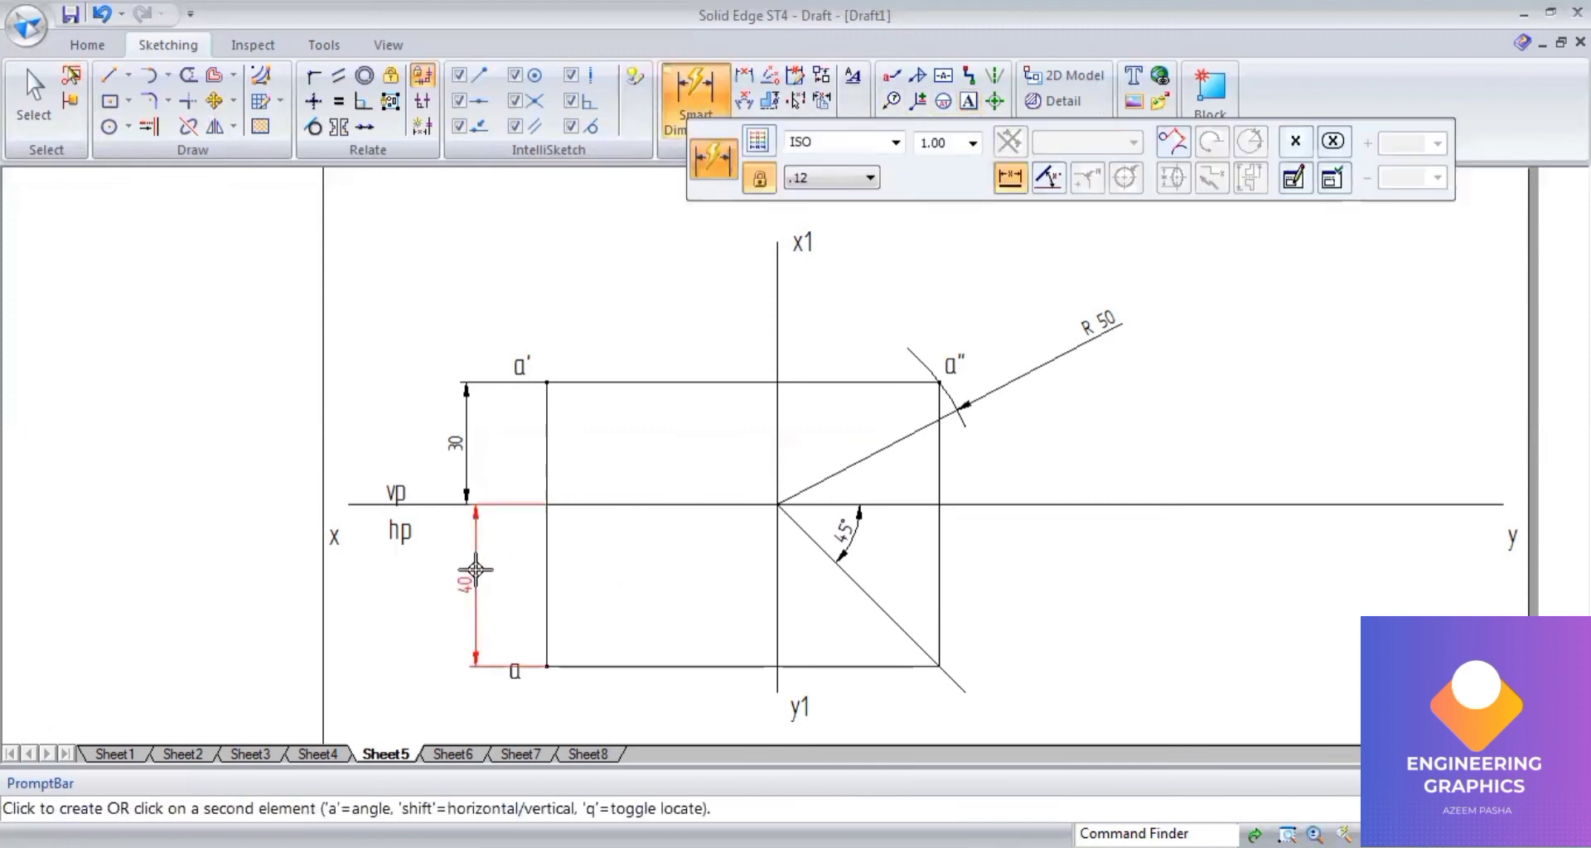
pyautogui.click(456, 561)
pyautogui.scroll(5, 959, 390)
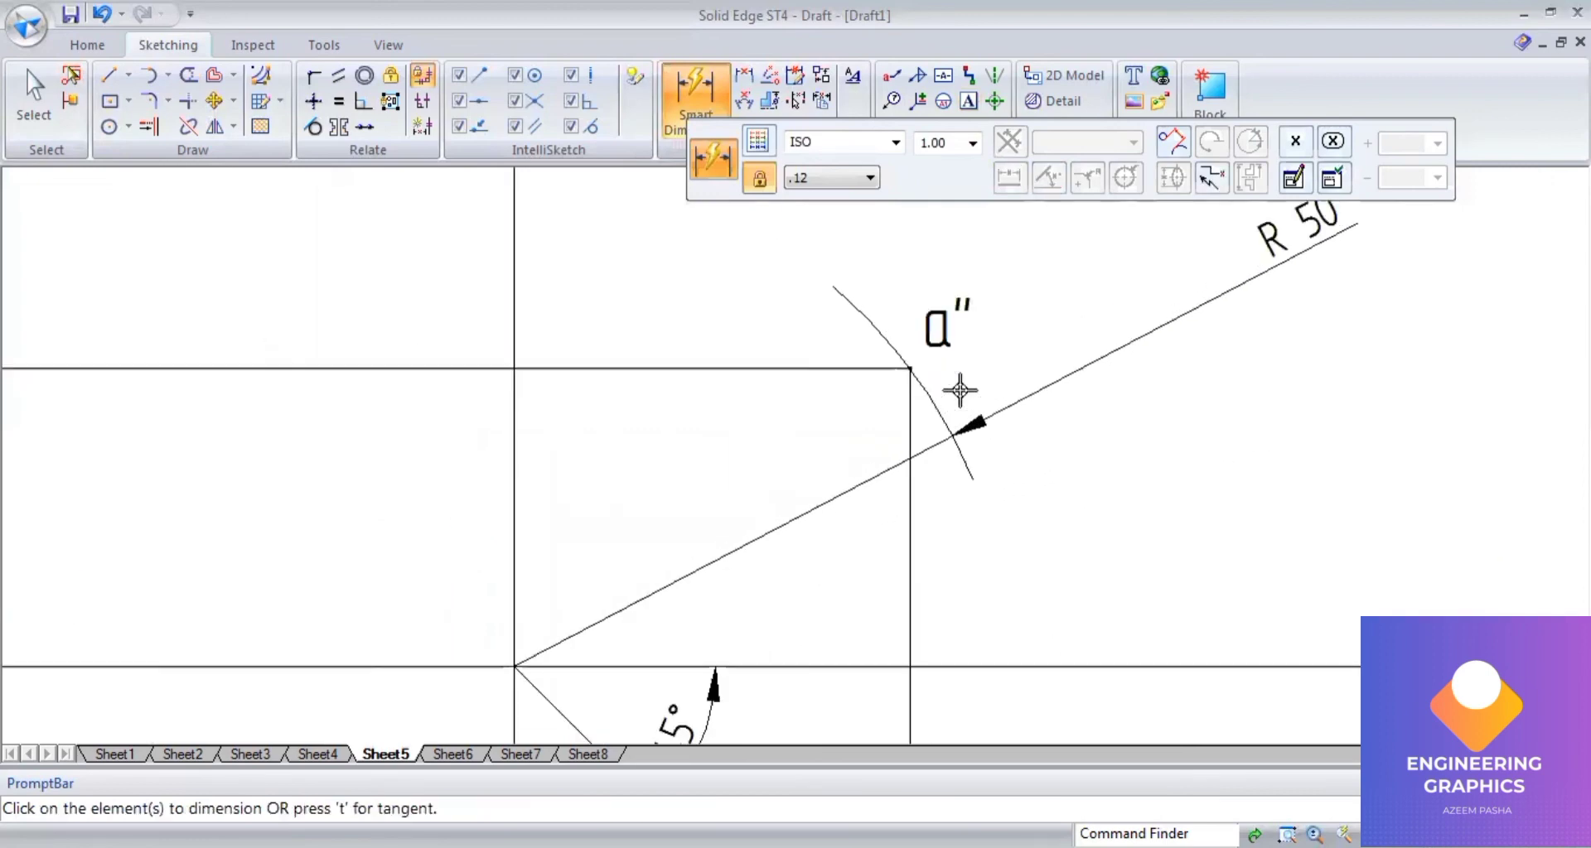
pyautogui.scroll(-3, 909, 643)
pyautogui.scroll(4, 895, 664)
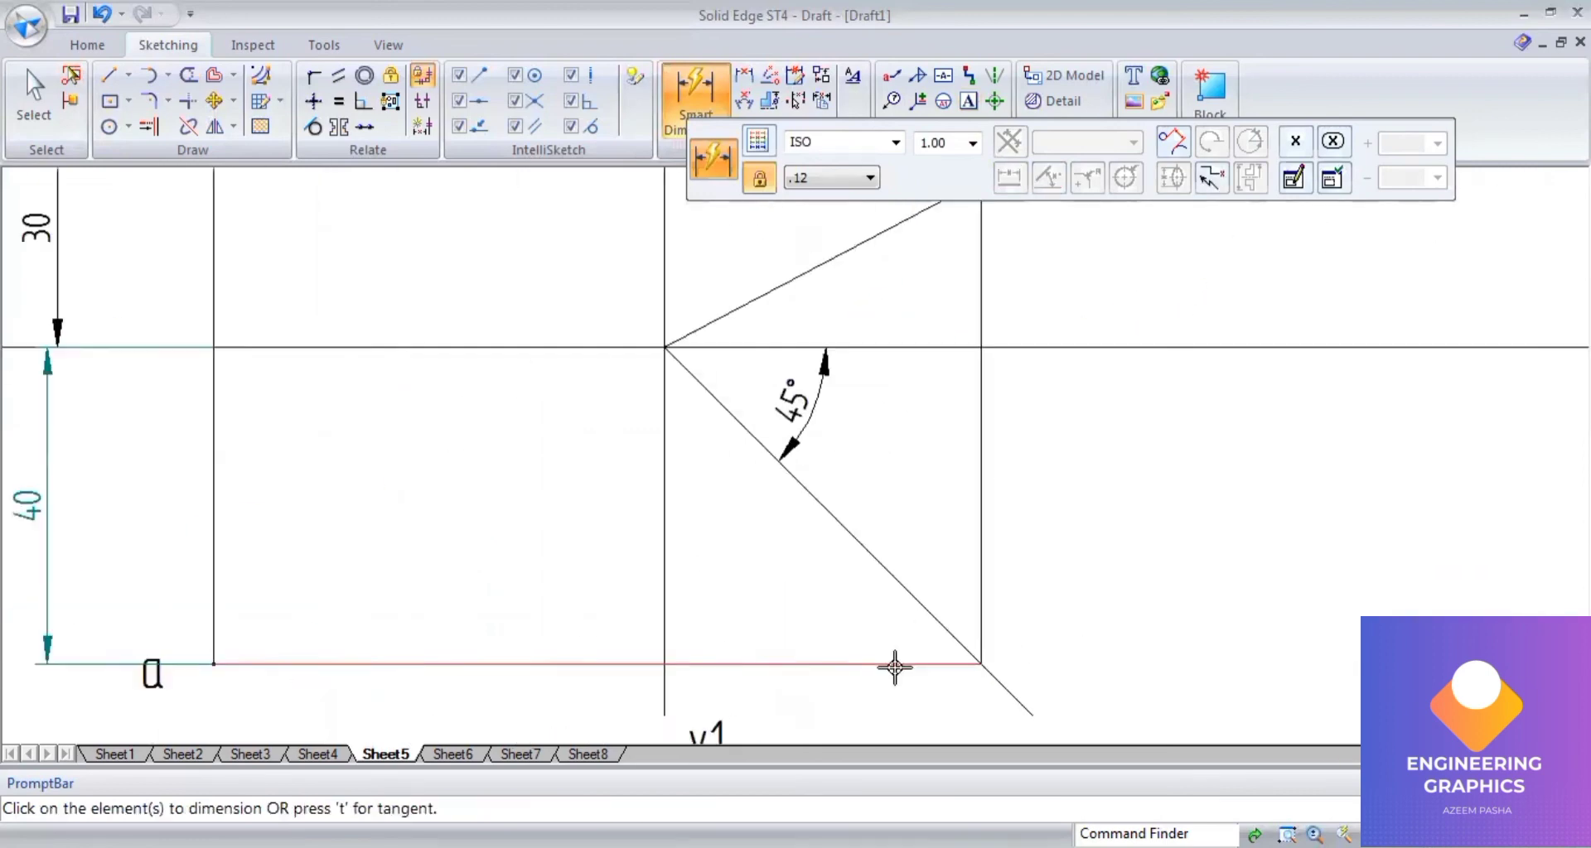
pyautogui.scroll(-3, 895, 667)
pyautogui.scroll(3, 815, 672)
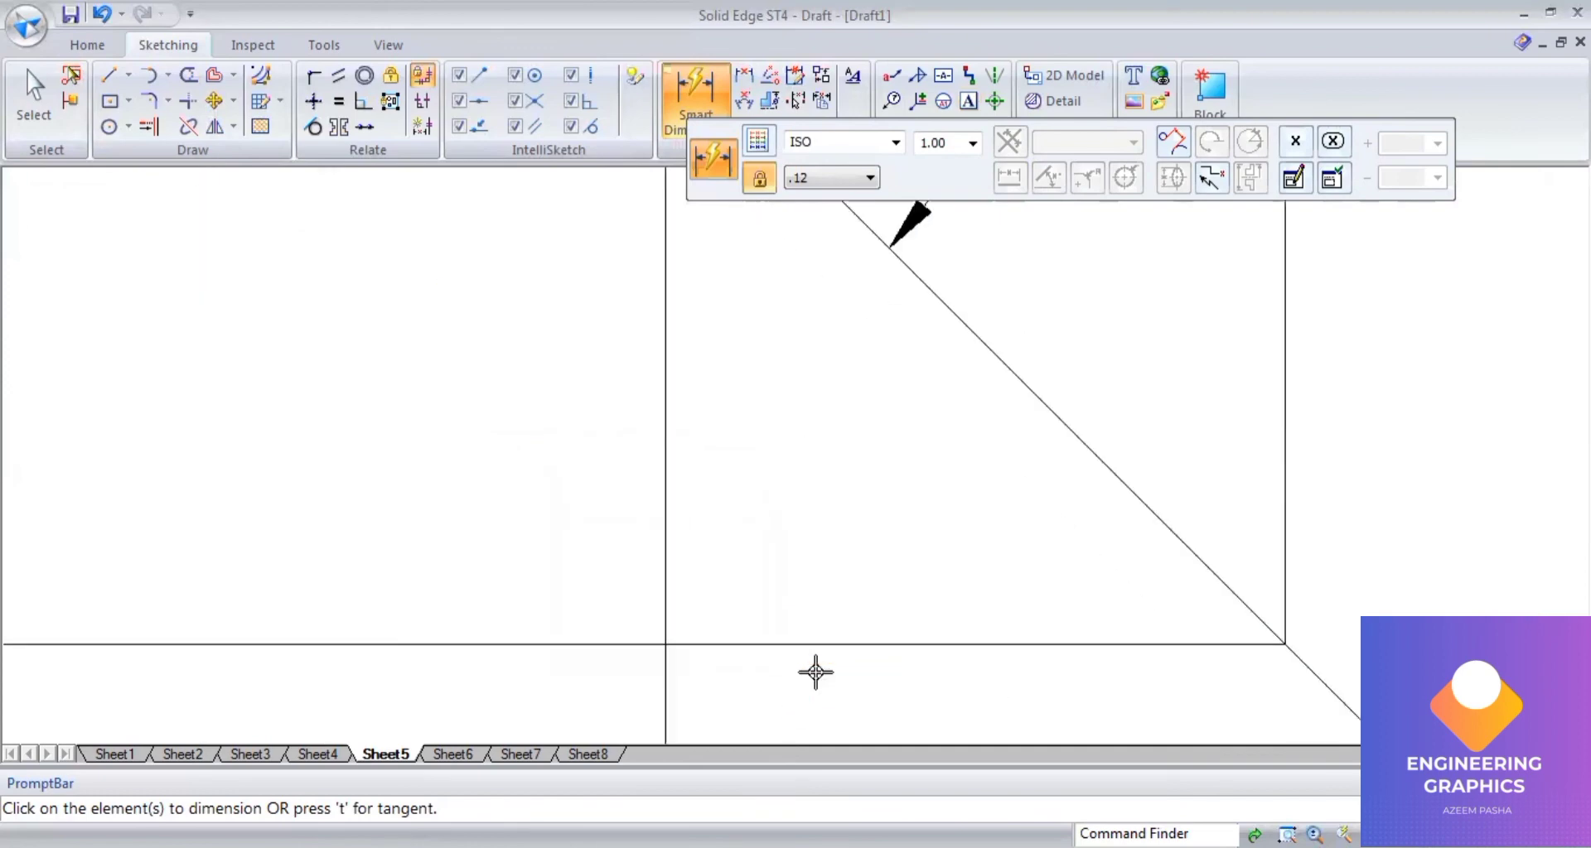
pyautogui.scroll(-3, 815, 672)
pyautogui.scroll(1, 675, 653)
pyautogui.scroll(-1, 668, 654)
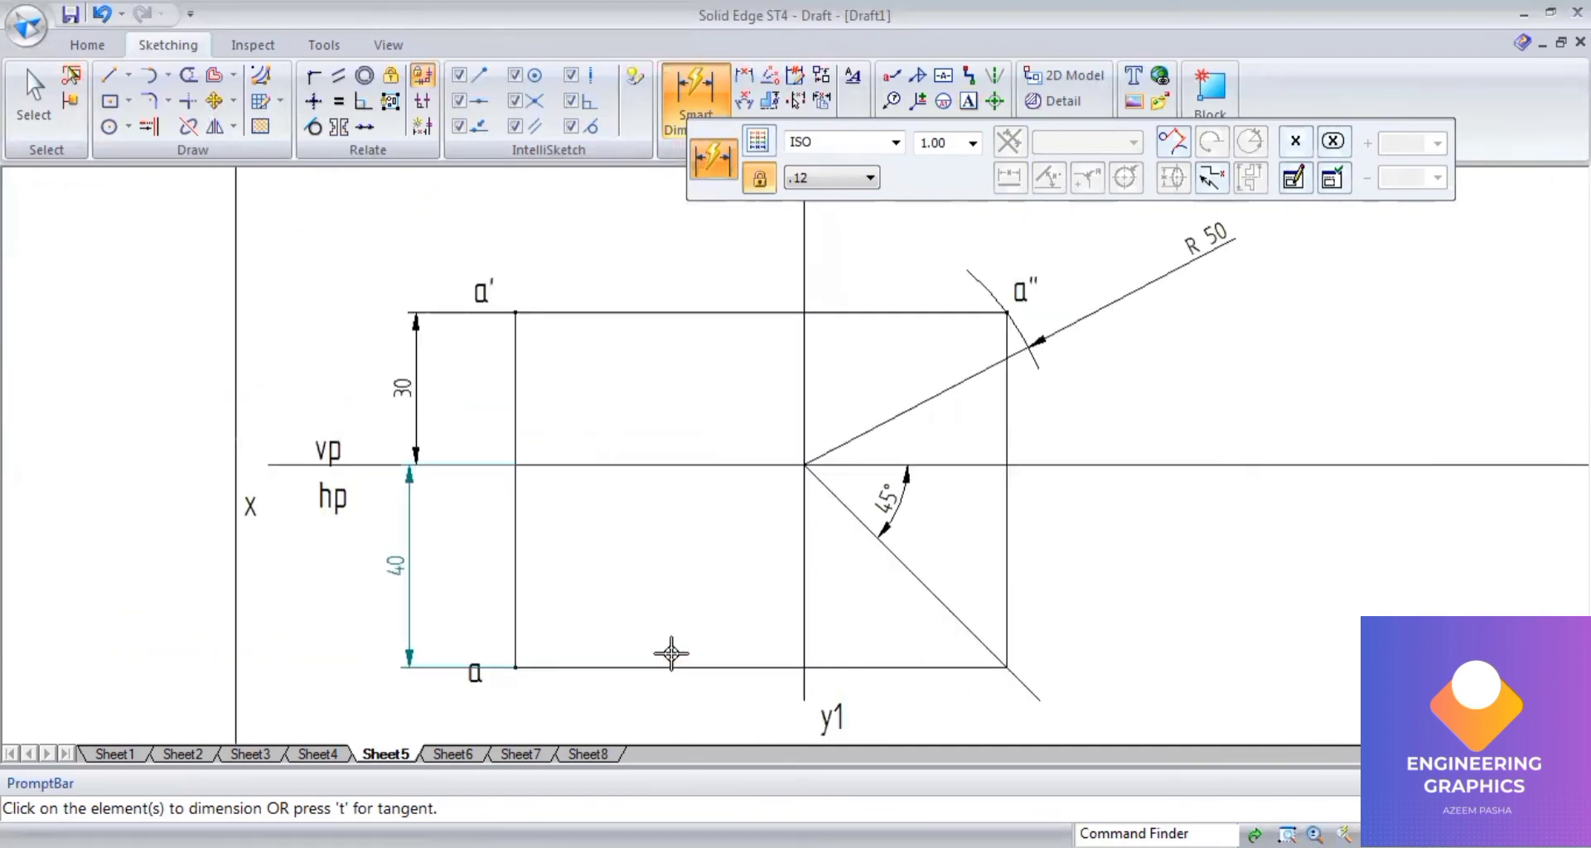
pyautogui.scroll(-1, 671, 653)
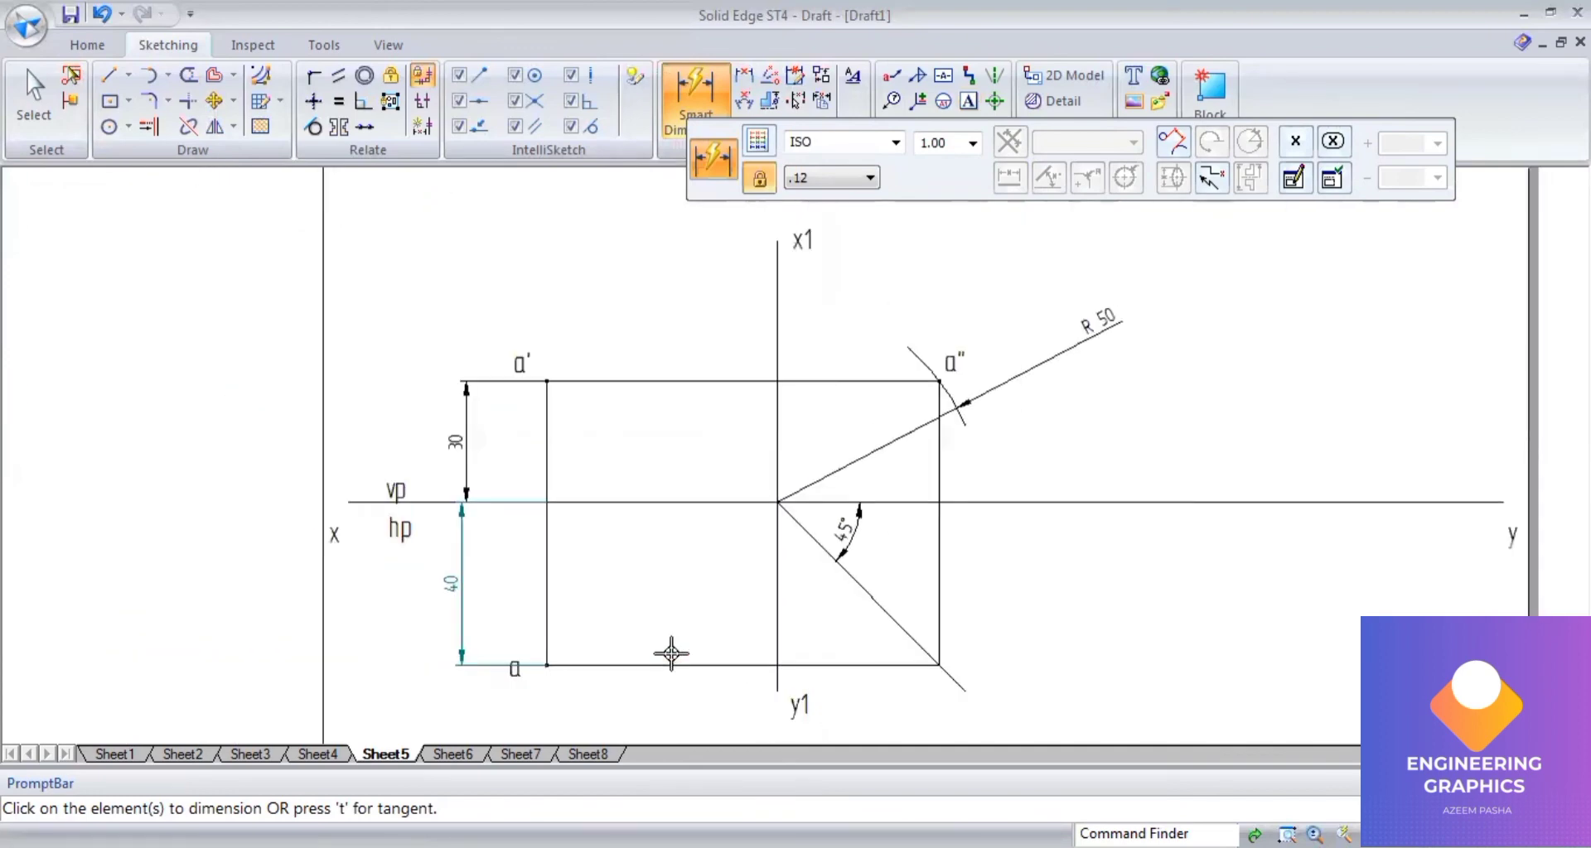
pyautogui.hotkey('alt', 'Tab')
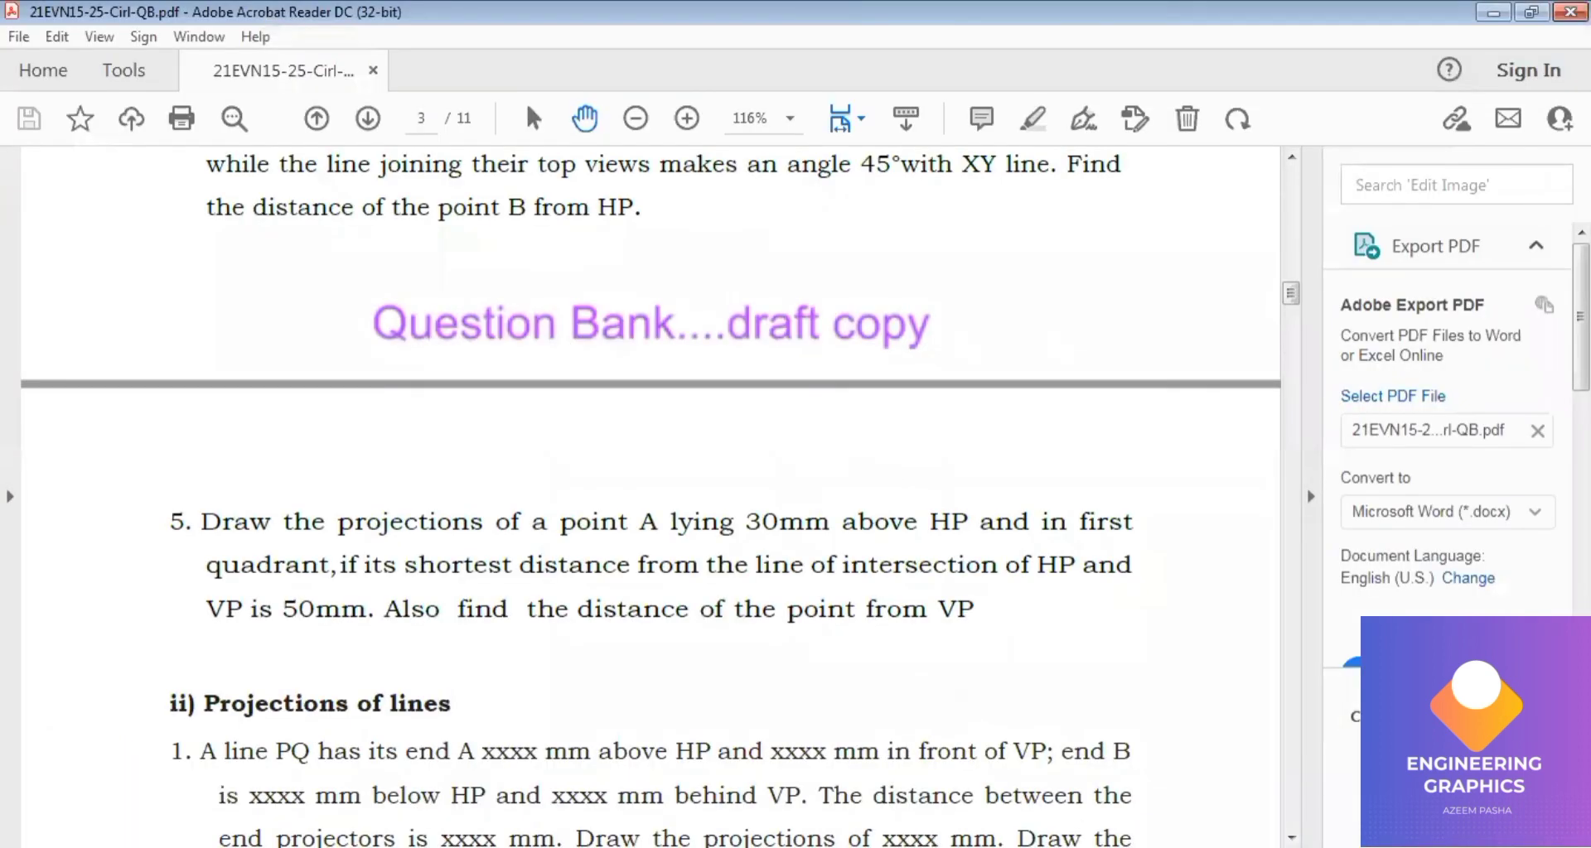
pyautogui.hotkey('alt', 'Tab')
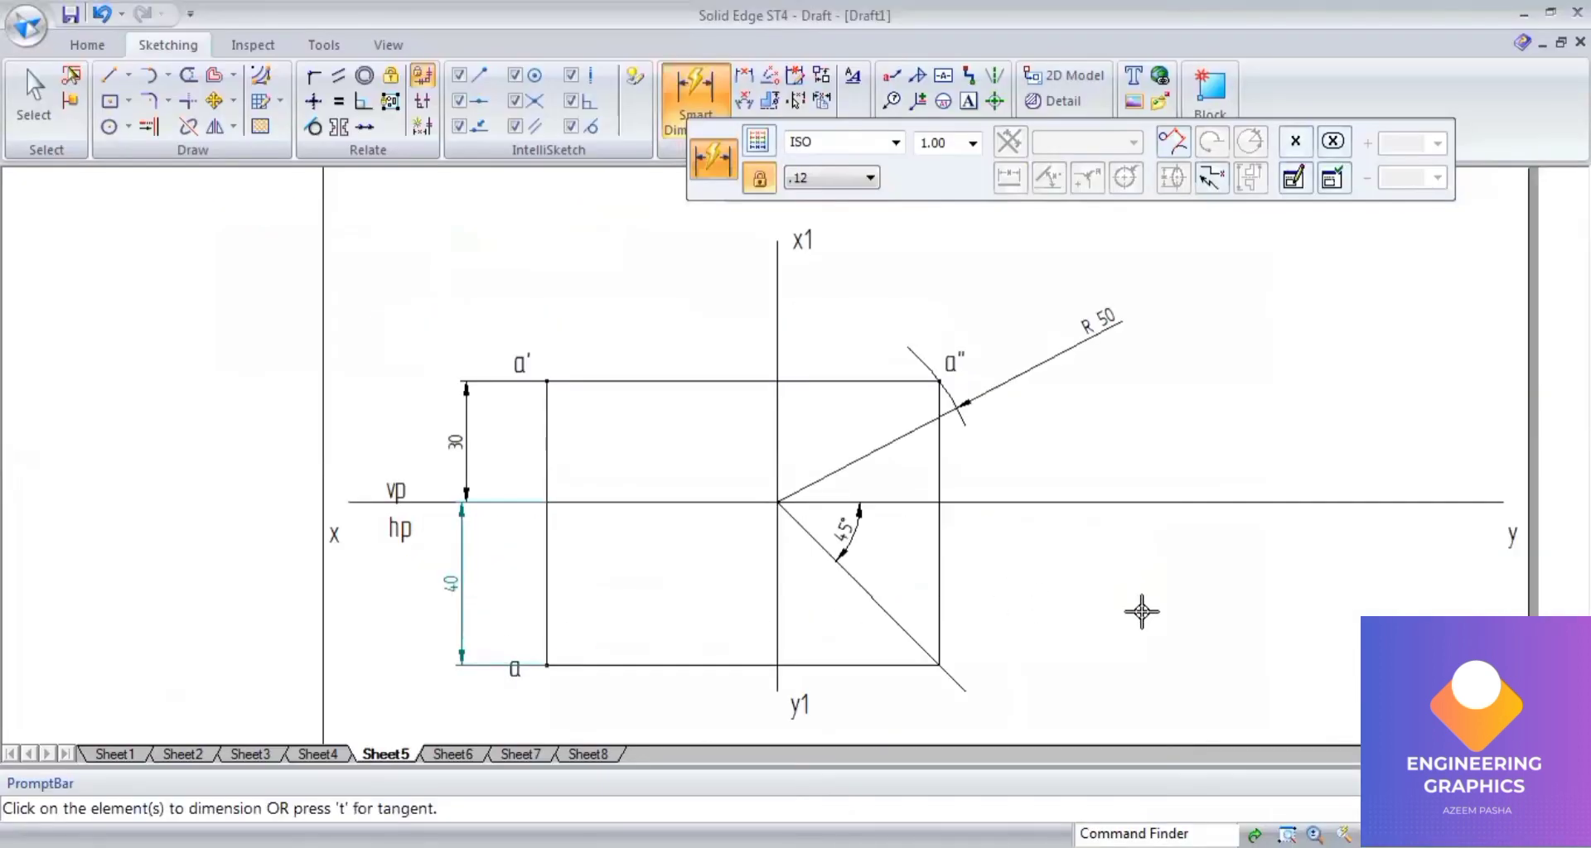
# Type the note 'The distance of A 40mm from' right of the 45° line
pyautogui.click(967, 100)
pyautogui.click(1087, 626)
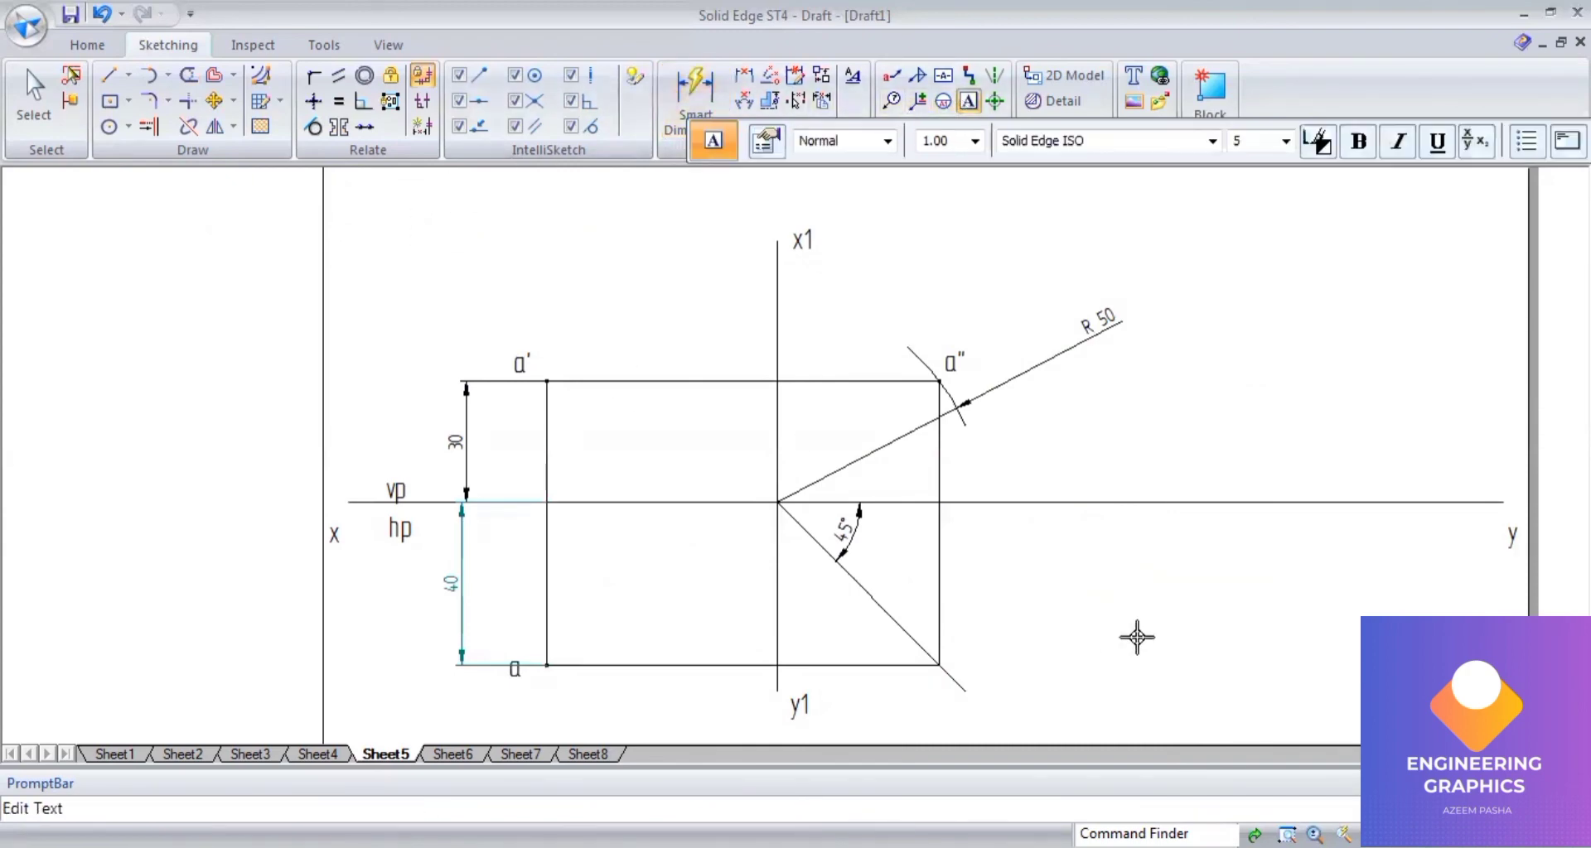
pyautogui.write('The distance of A')
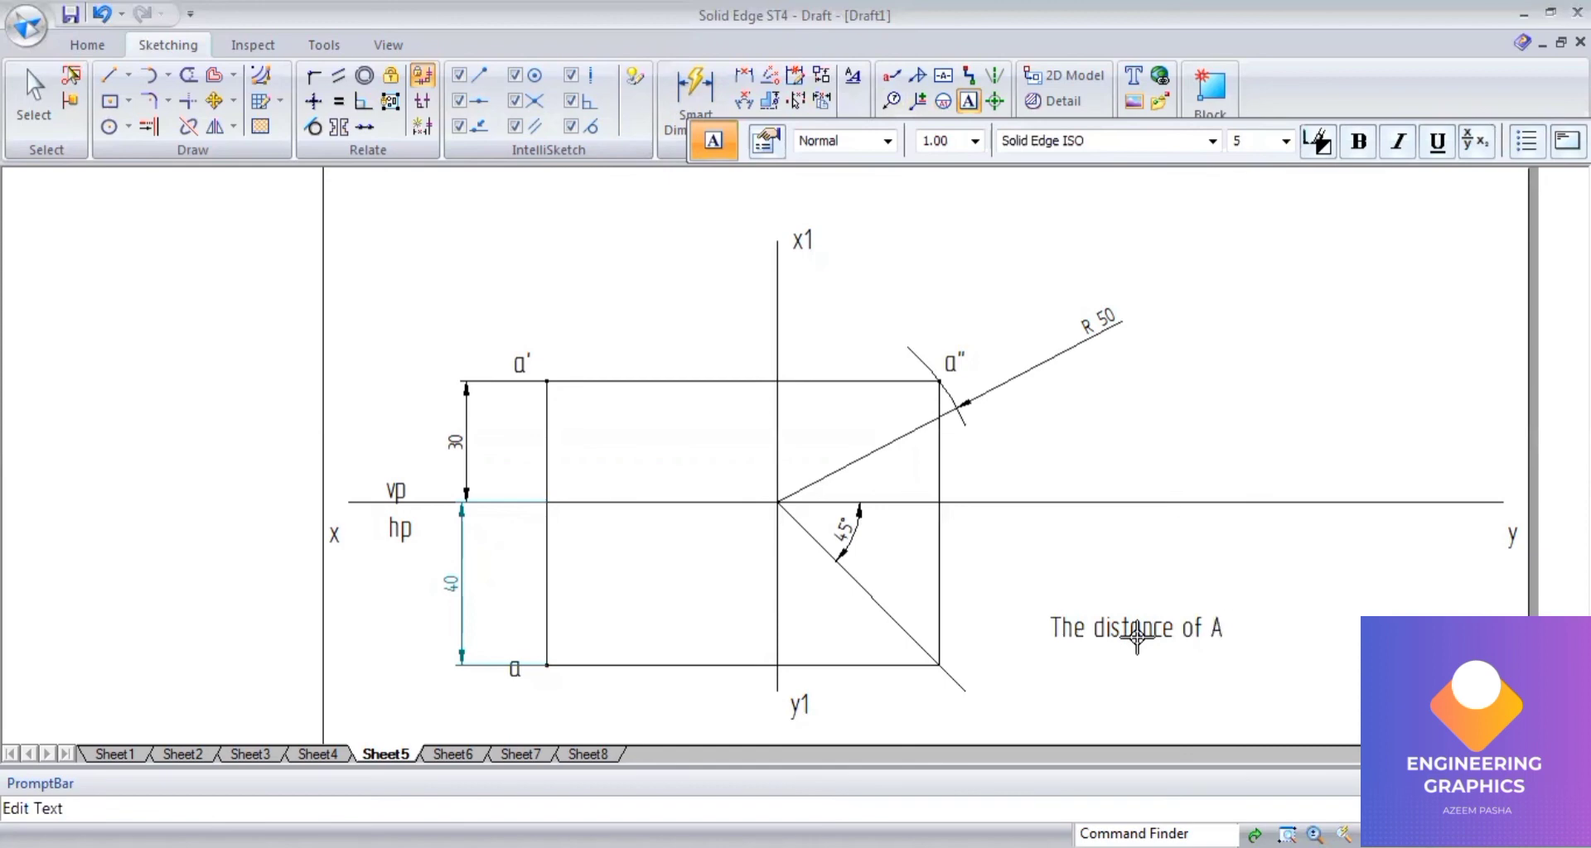
pyautogui.write(' 40mm from V')
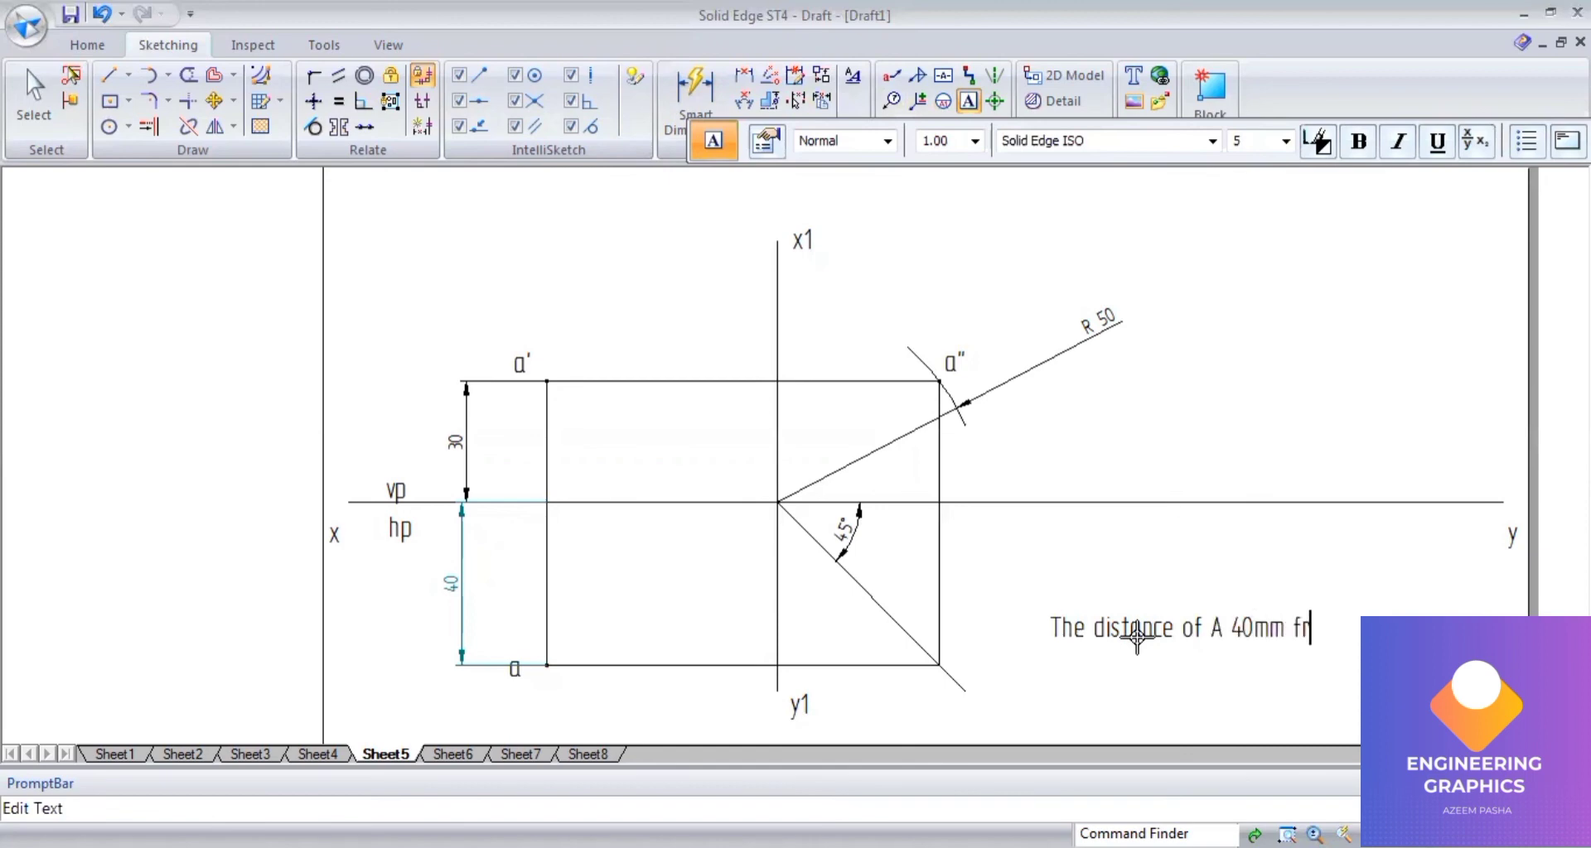